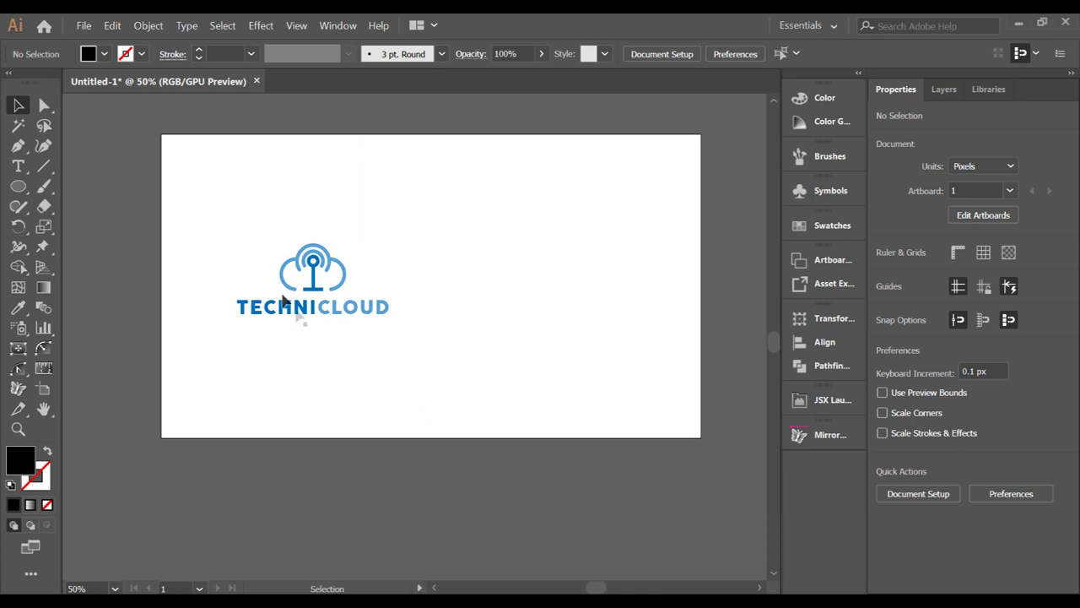
Step: Duplicate the TECHNICLOUD logo straight across to the right of the original
drag(401, 384, 193, 221)
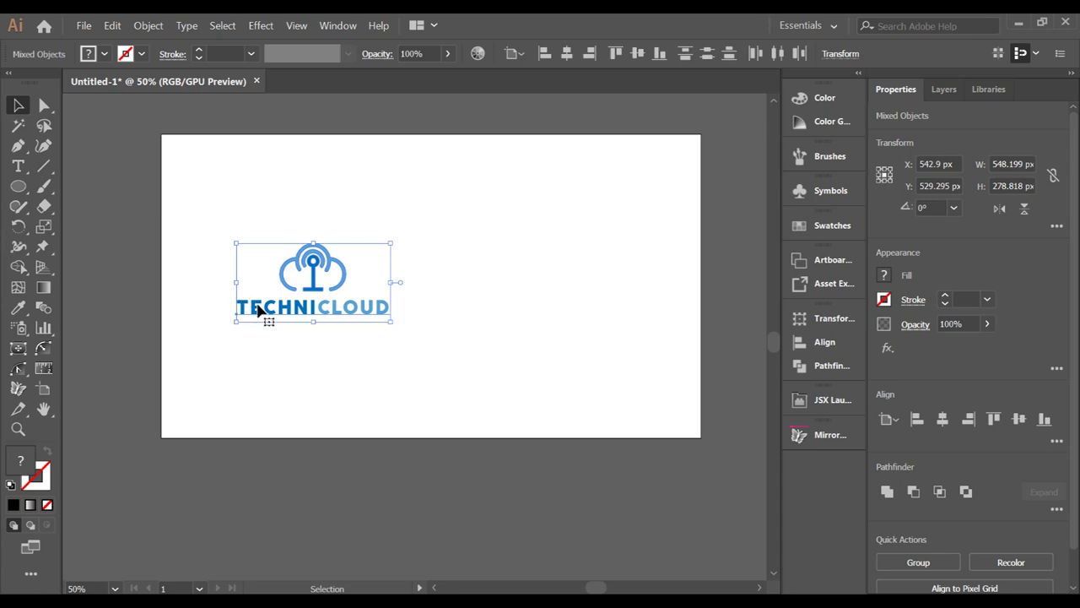
drag(264, 314, 475, 315)
click(482, 360)
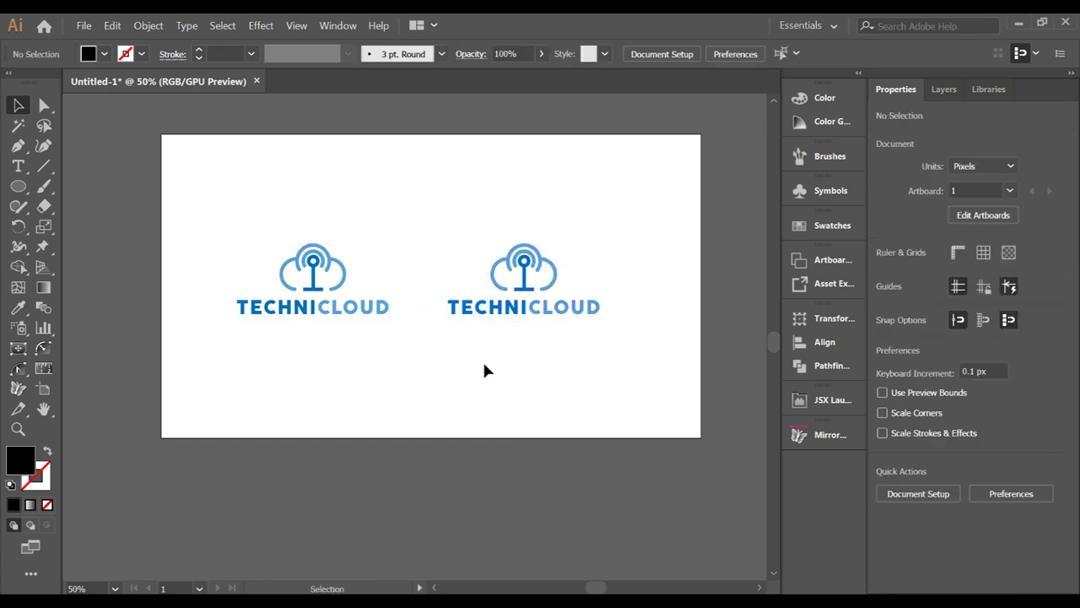
Step: Fill the right-hand logo copy with black from the swatches
drag(443, 229, 588, 353)
click(832, 225)
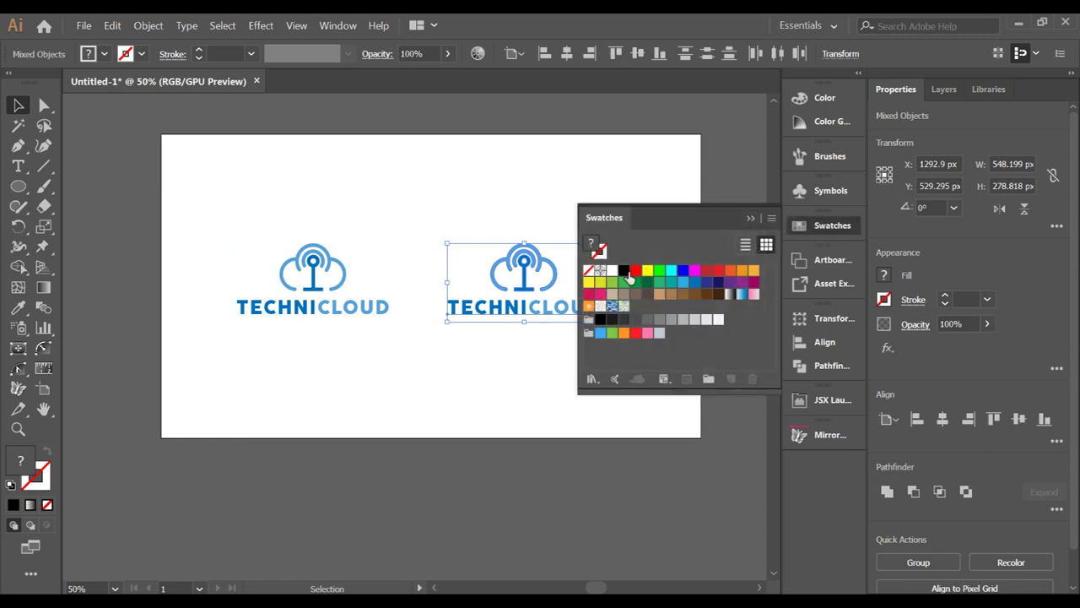
click(623, 270)
click(751, 219)
click(561, 411)
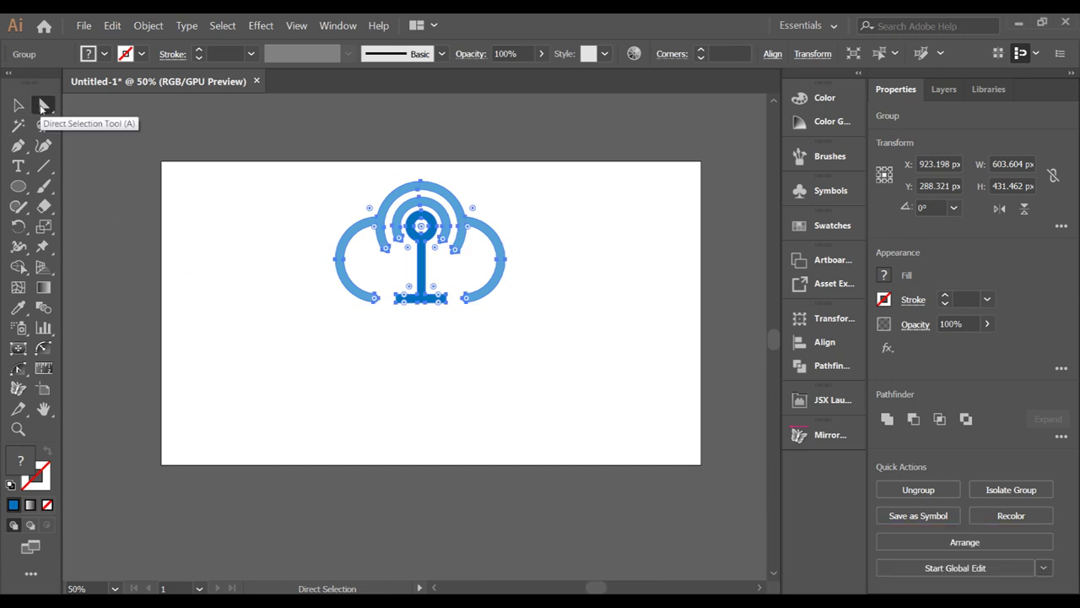
Step: Select the cloud icon group and ungroup it via the right-click menu
click(190, 183)
drag(333, 203, 308, 174)
right_click(402, 228)
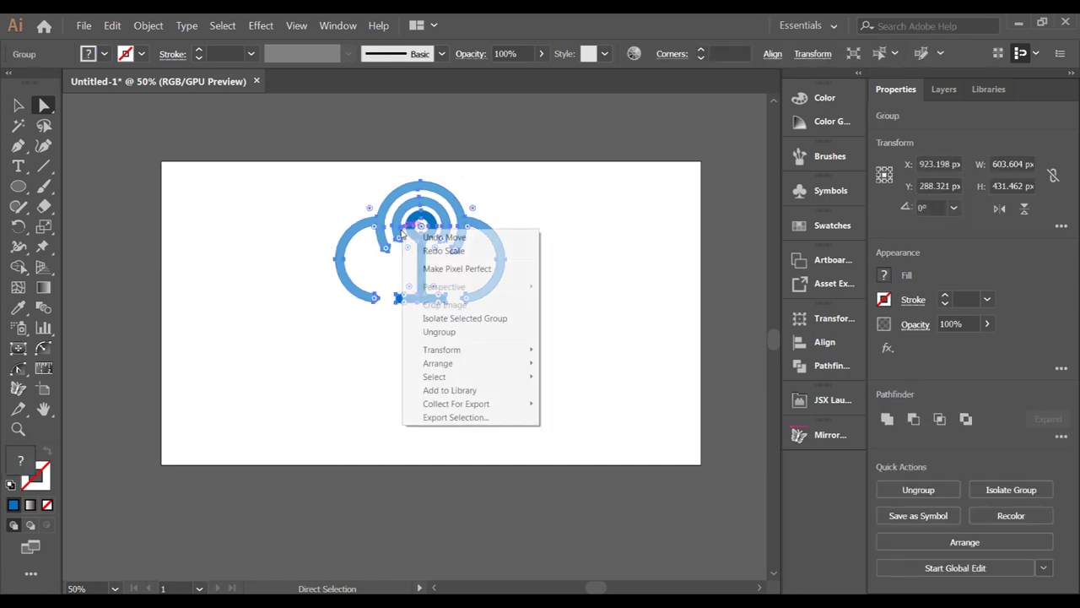
click(439, 331)
click(316, 355)
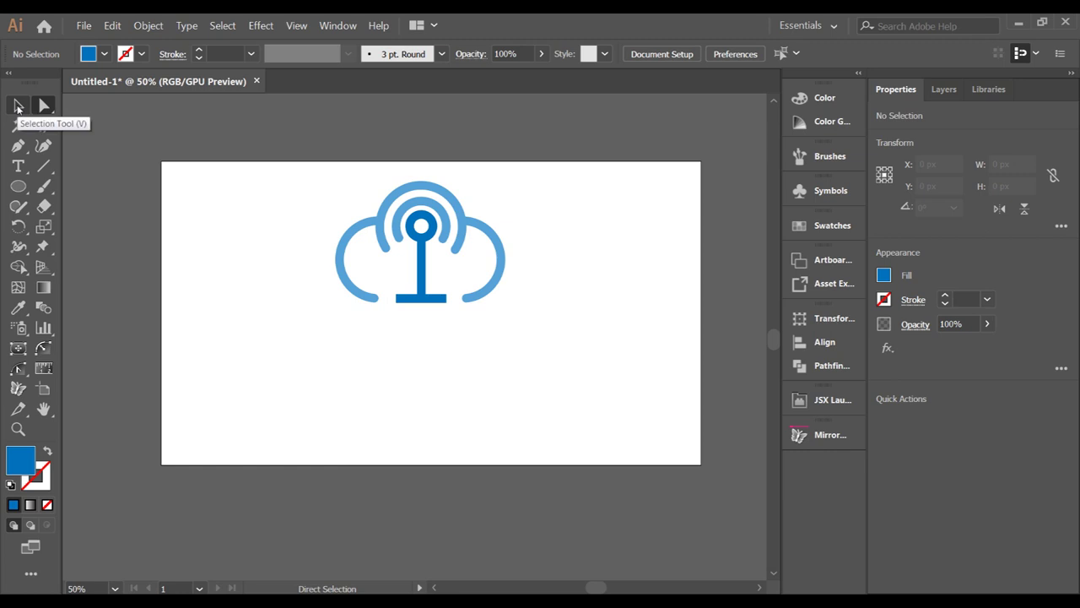
Step: With Direct Selection, copy the antenna stem and cloud arcs straight down below the originals
click(17, 105)
drag(380, 213, 395, 286)
key(ctrl+z)
click(45, 106)
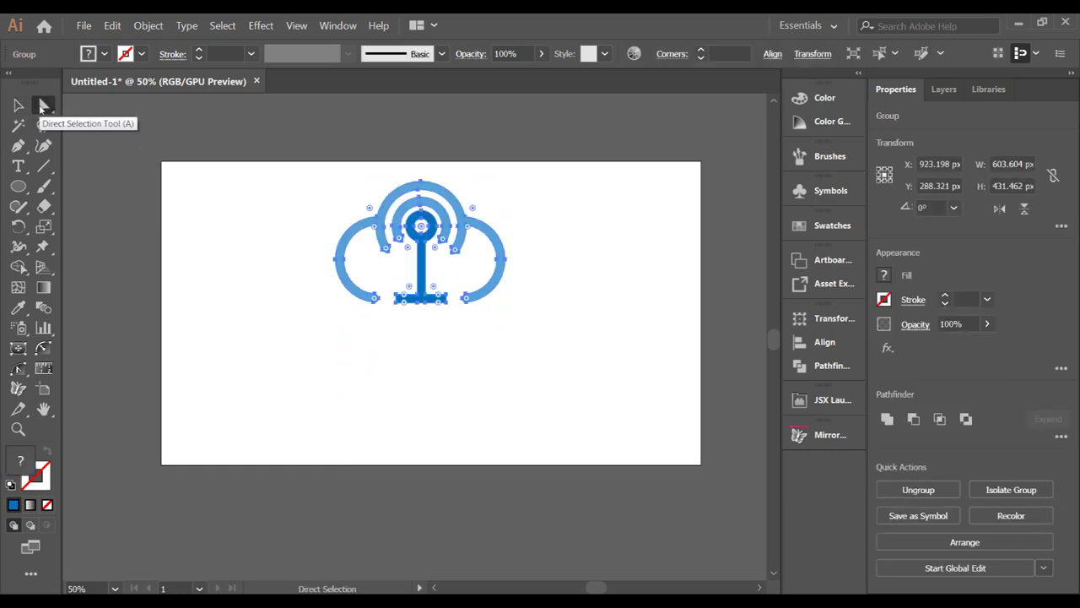
click(448, 347)
drag(425, 260, 424, 385)
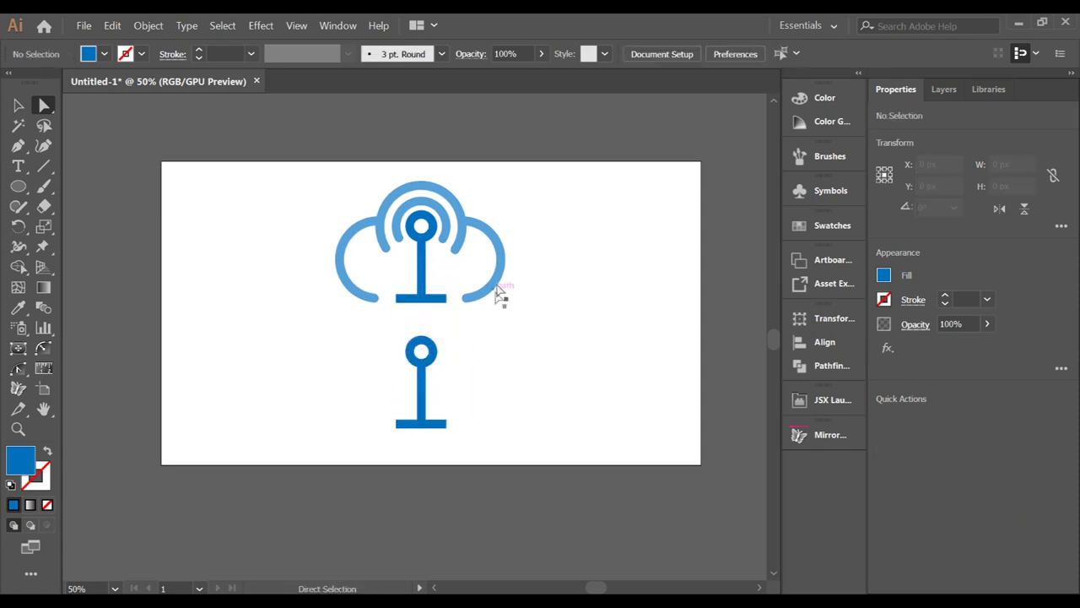
drag(501, 280, 517, 413)
click(554, 421)
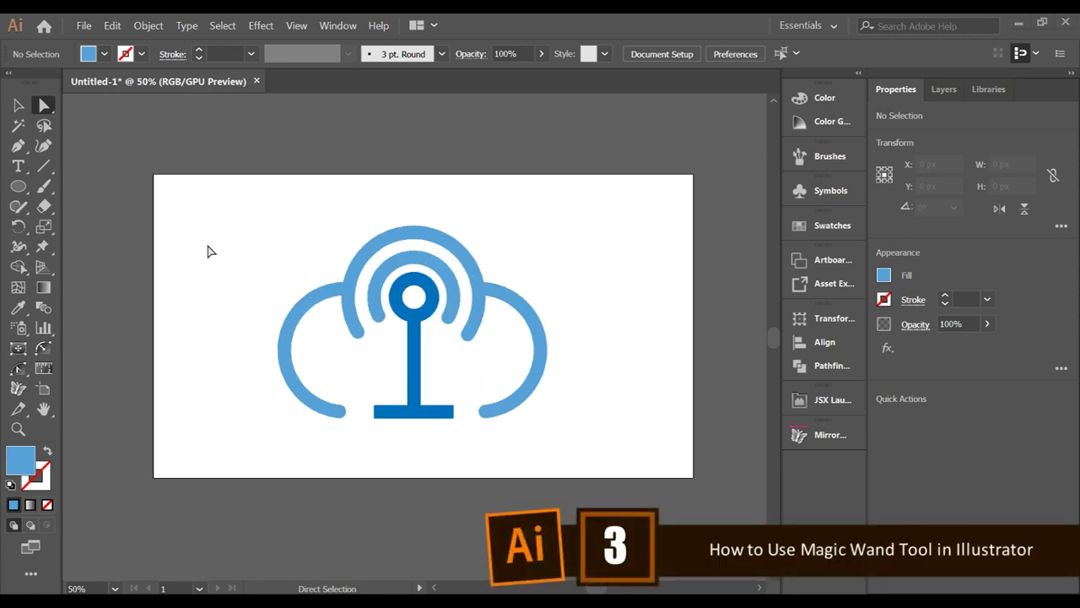
Step: Magic Wand the light-blue arcs, then draw a small circle left of the antenna stem
click(18, 126)
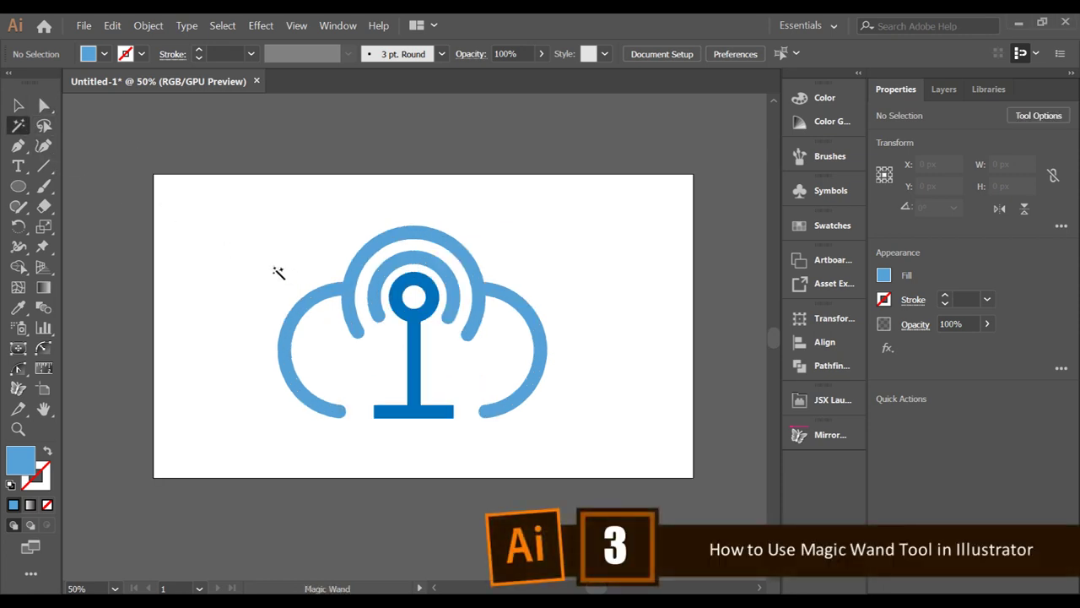
click(379, 257)
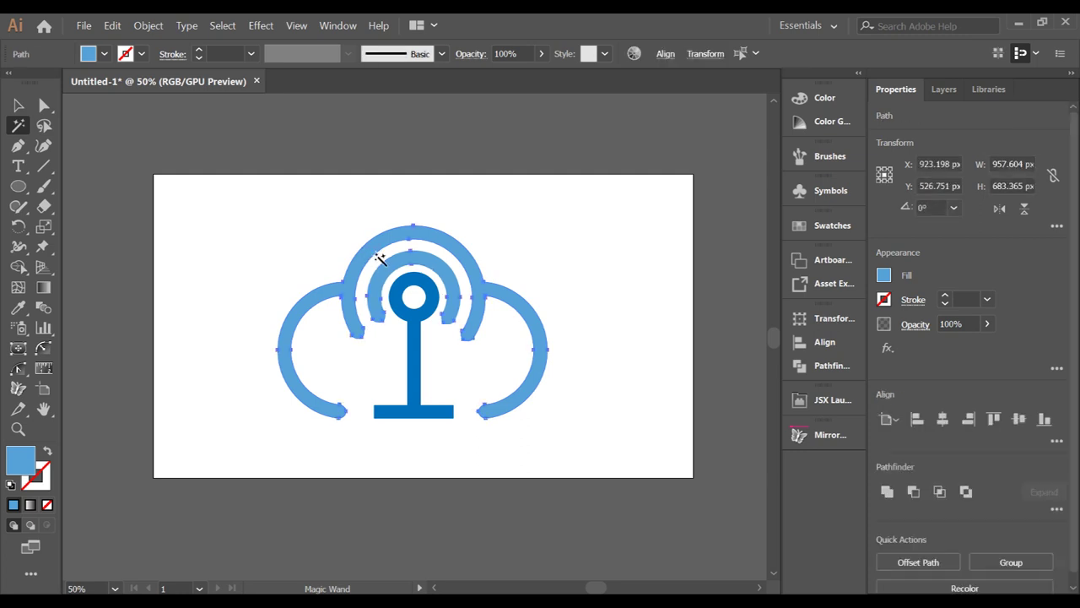
click(19, 186)
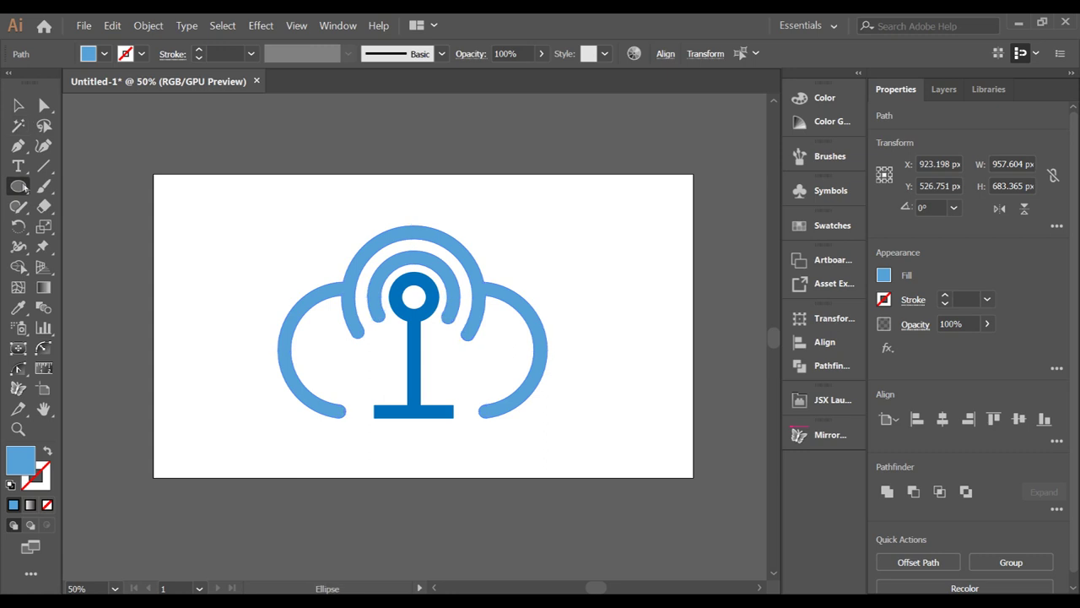
drag(363, 356, 394, 388)
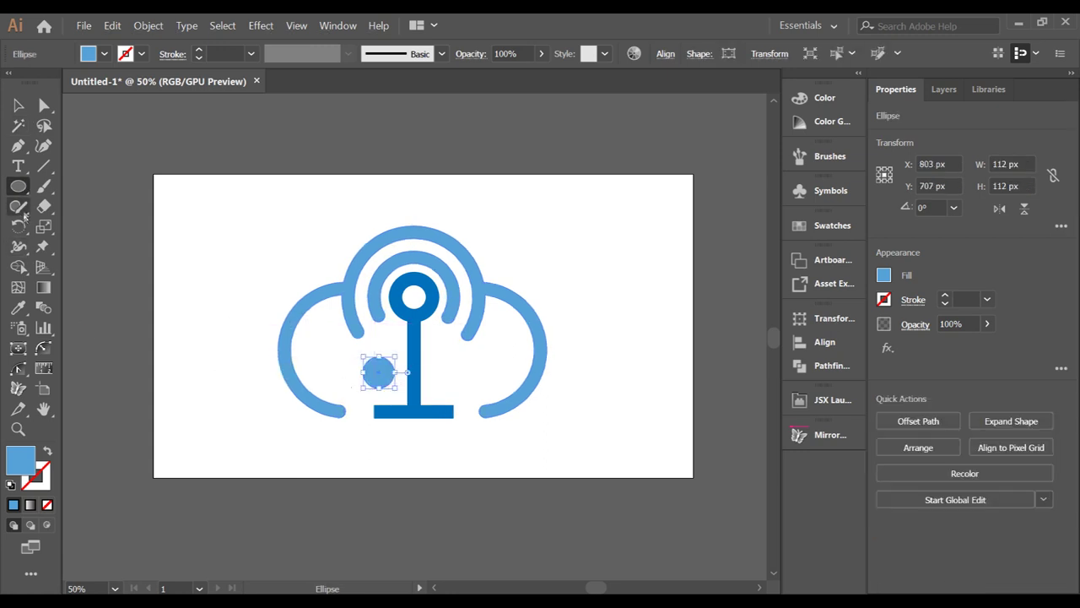
Step: Eyedropper the stem's dark blue into the circle and copy it to the stem's right
click(18, 307)
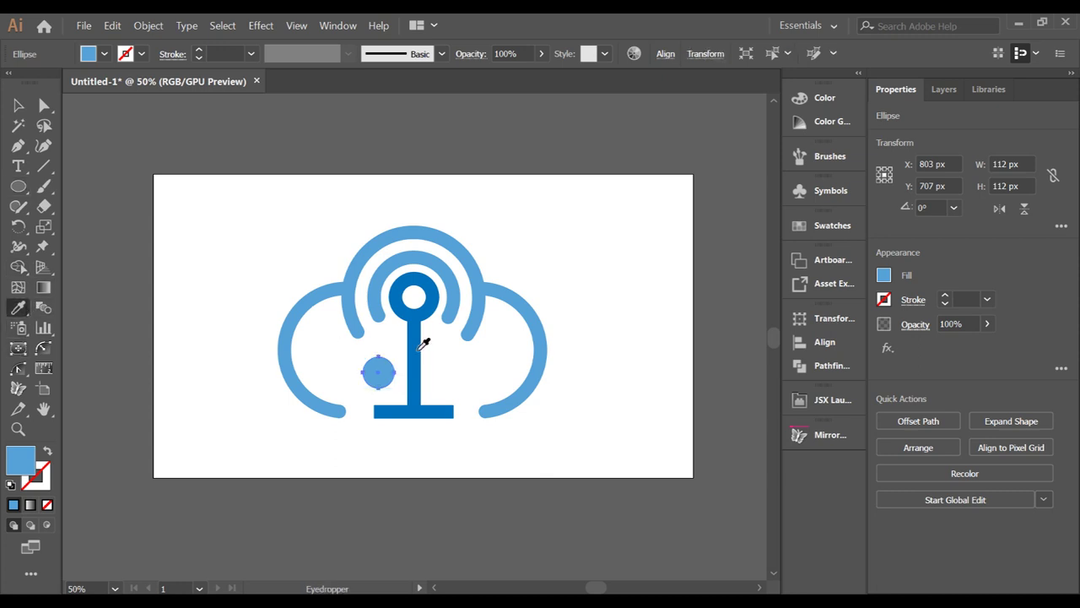
click(418, 347)
click(44, 105)
drag(387, 372, 456, 375)
Step: Use the Magic Wand to alternately select all dark-blue parts and all light-blue arcs
click(19, 126)
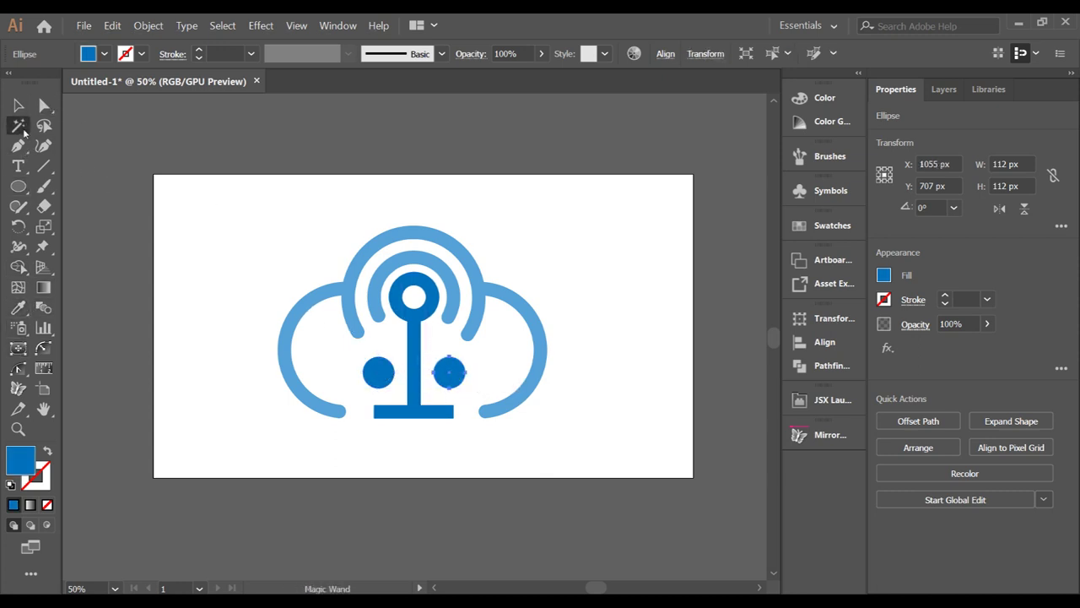
click(405, 300)
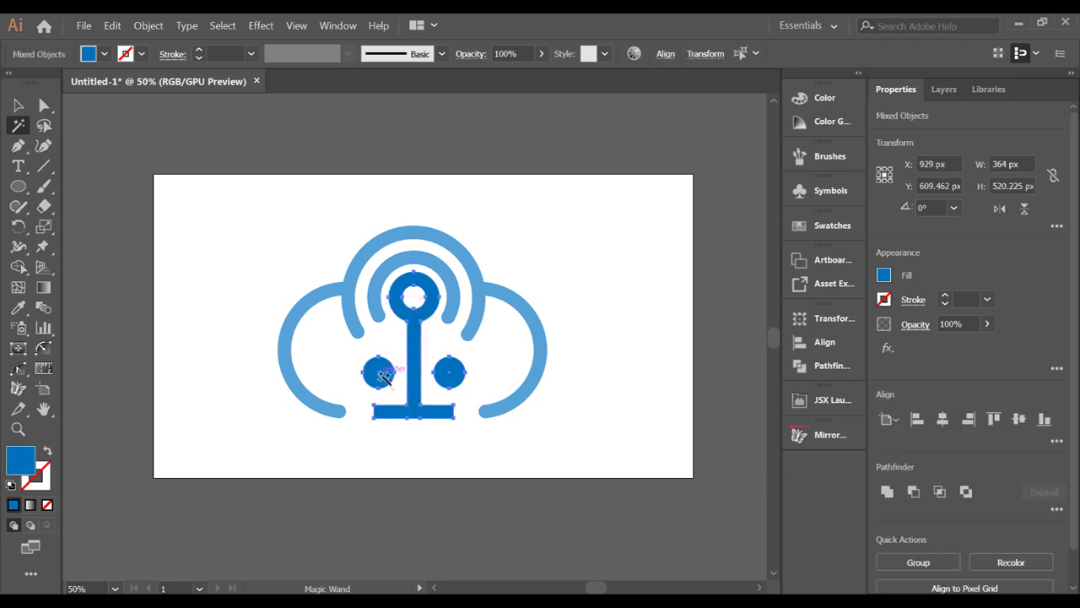
click(365, 257)
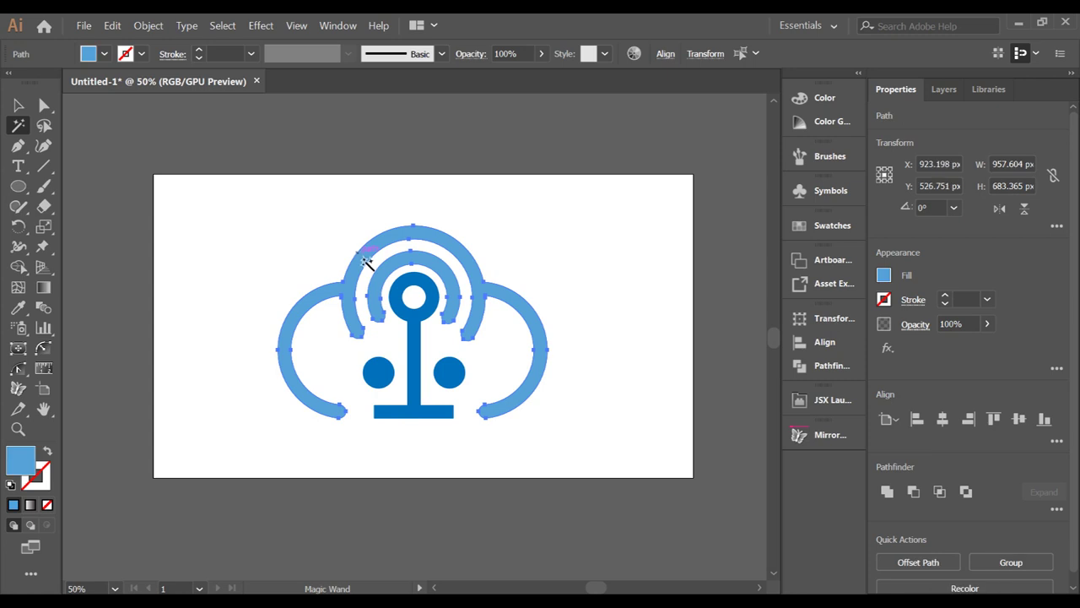
click(413, 295)
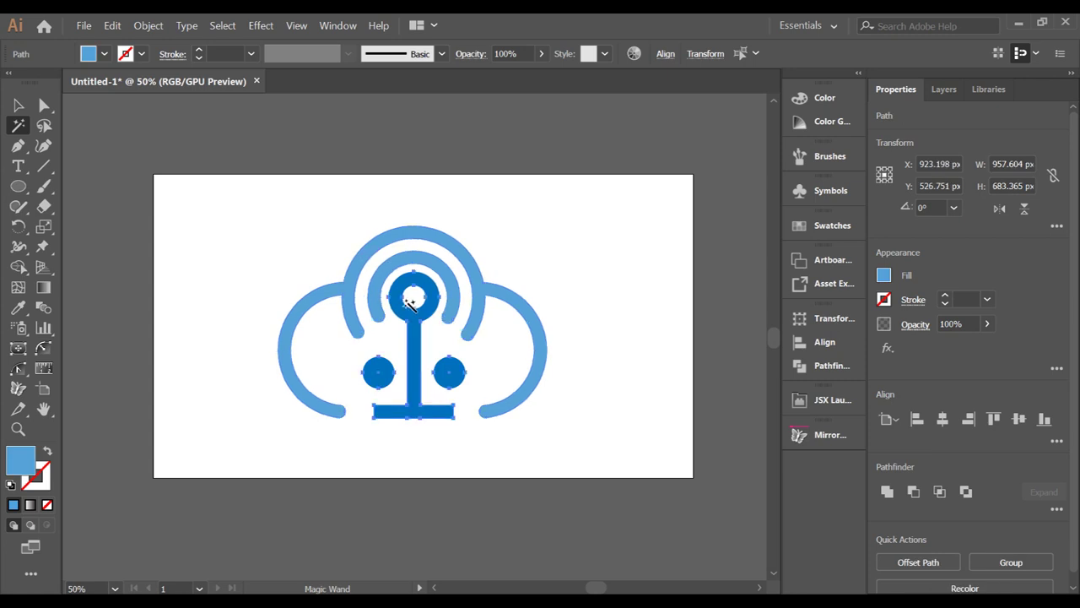
click(374, 259)
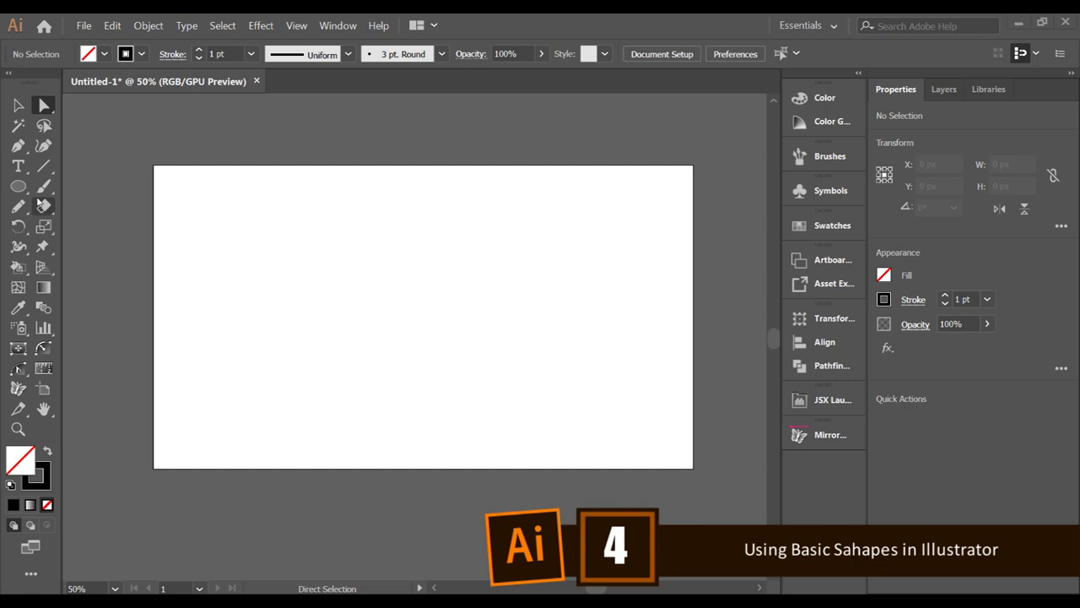
click(25, 191)
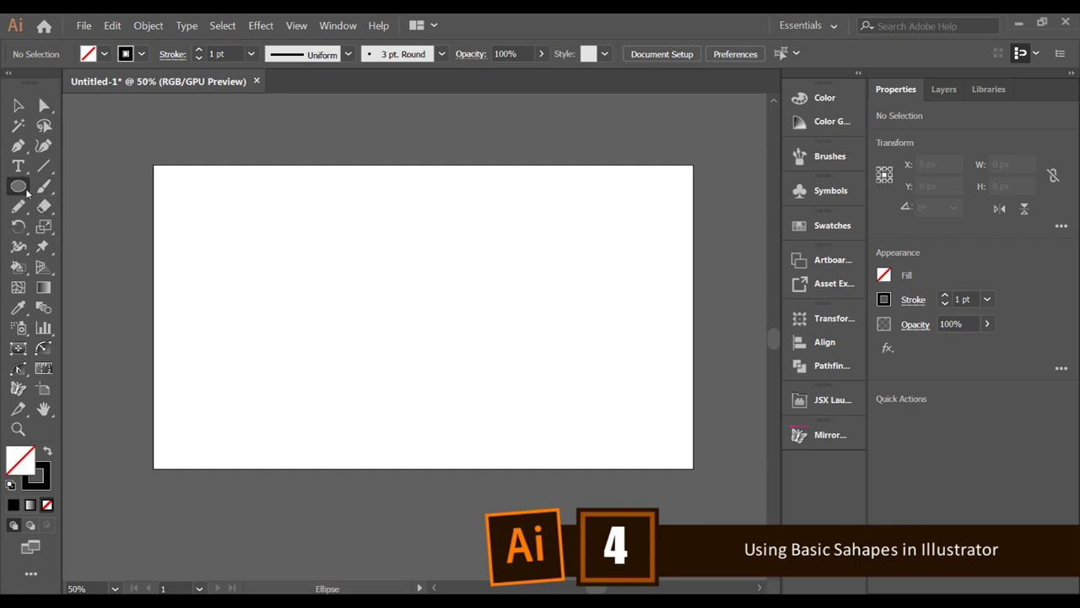
click(25, 191)
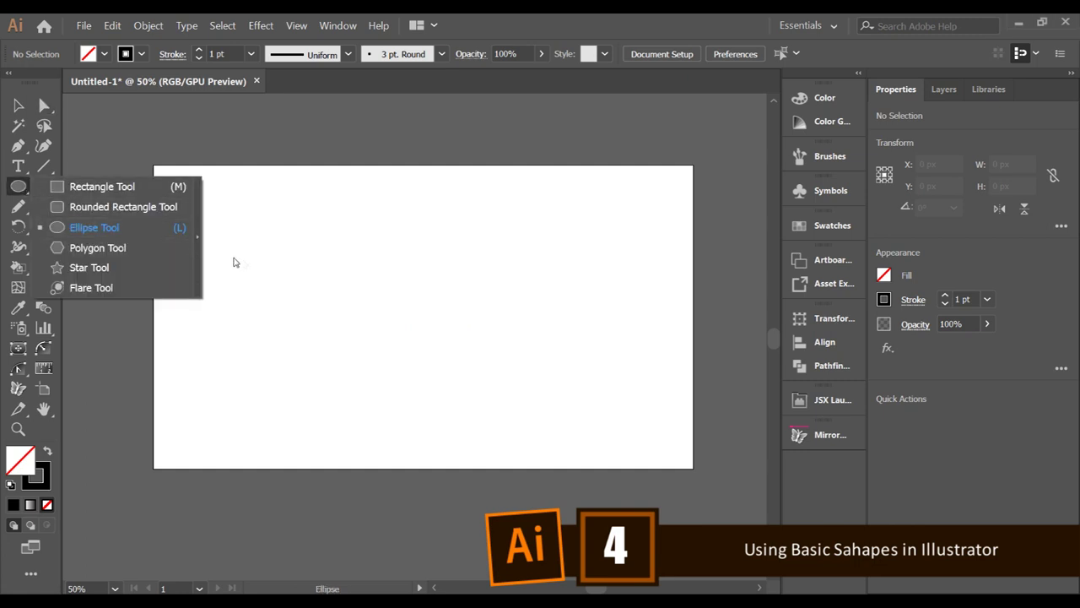
Step: Divide the overlapping circles, then delete the top circle's left arc and lower circle's right half
click(93, 228)
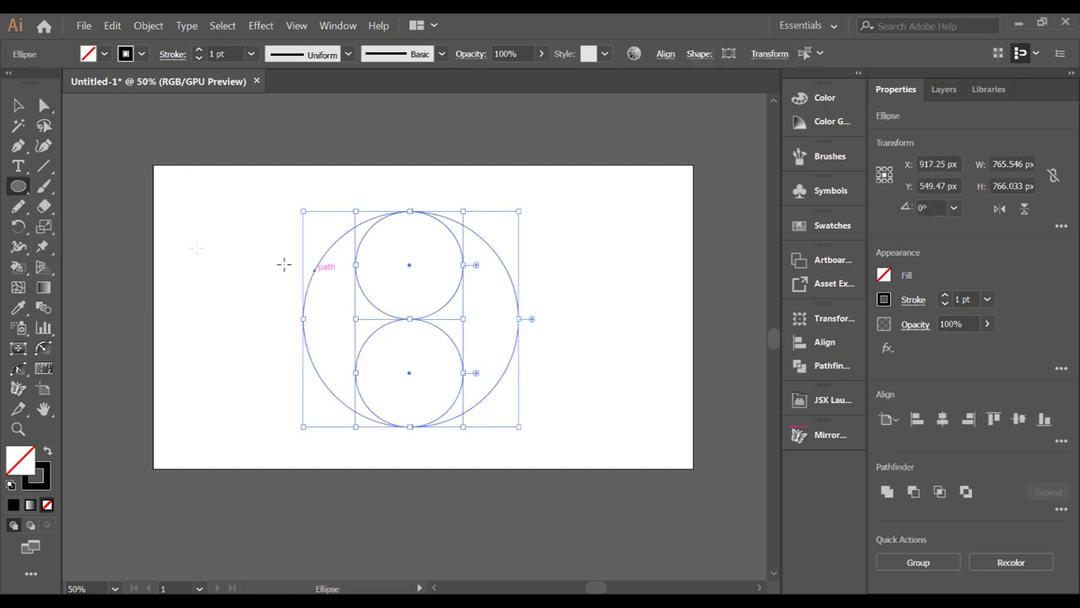
click(965, 491)
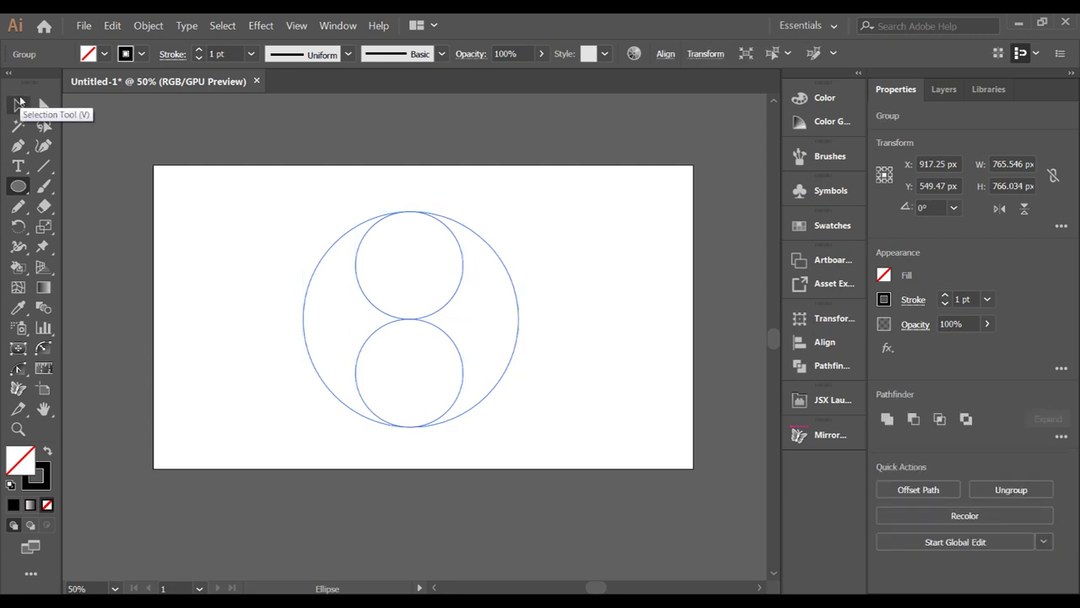
click(44, 106)
click(357, 259)
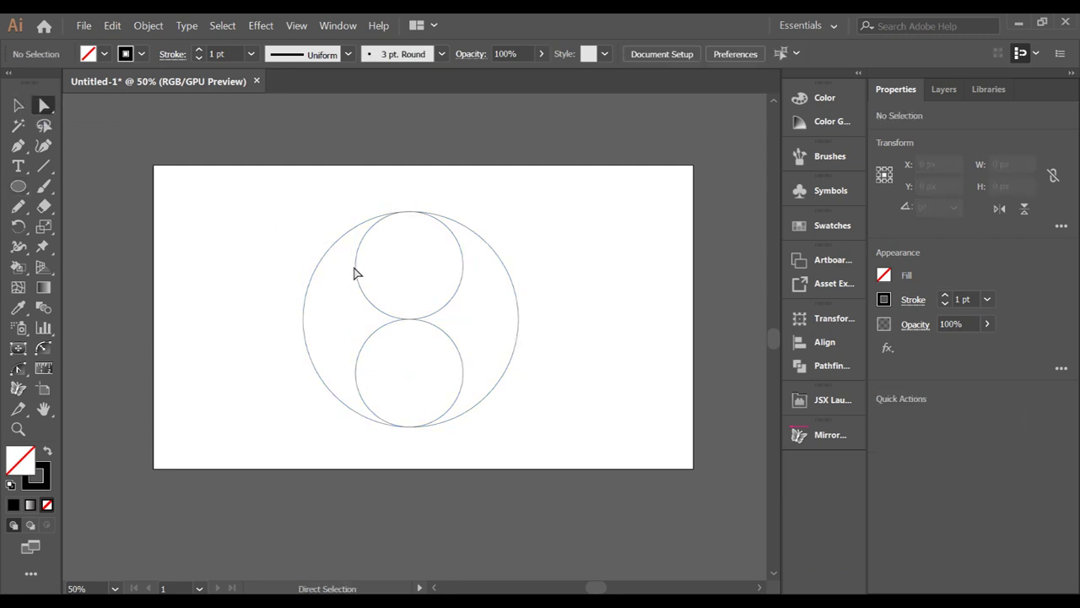
click(359, 236)
key(Delete)
click(482, 369)
click(462, 372)
key(Delete)
Step: Live Paint the right half of the yin-yang black with no stroke
drag(544, 190, 226, 486)
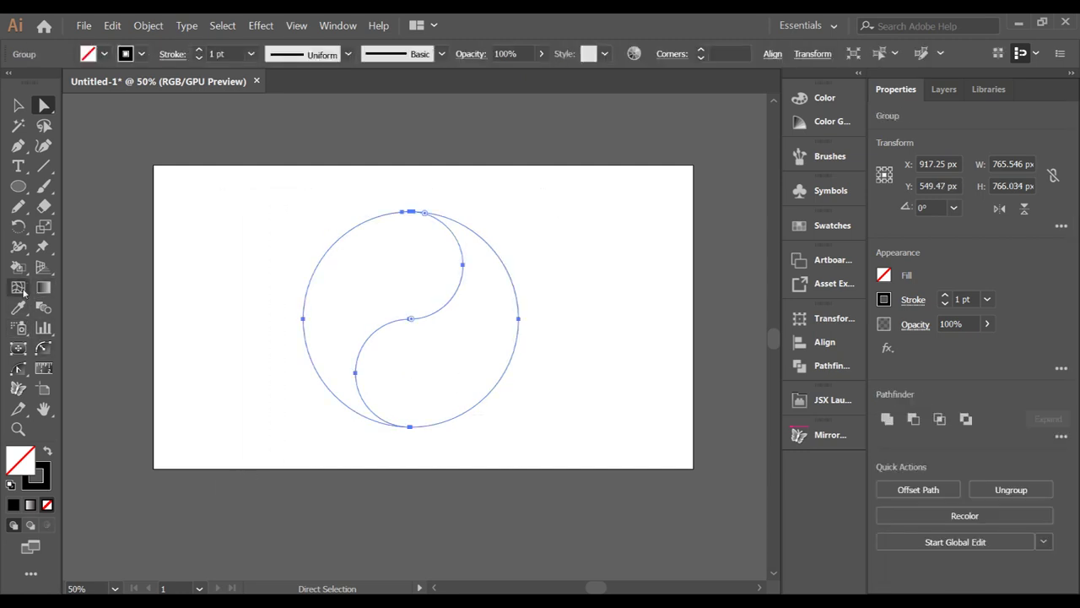
drag(18, 267, 92, 286)
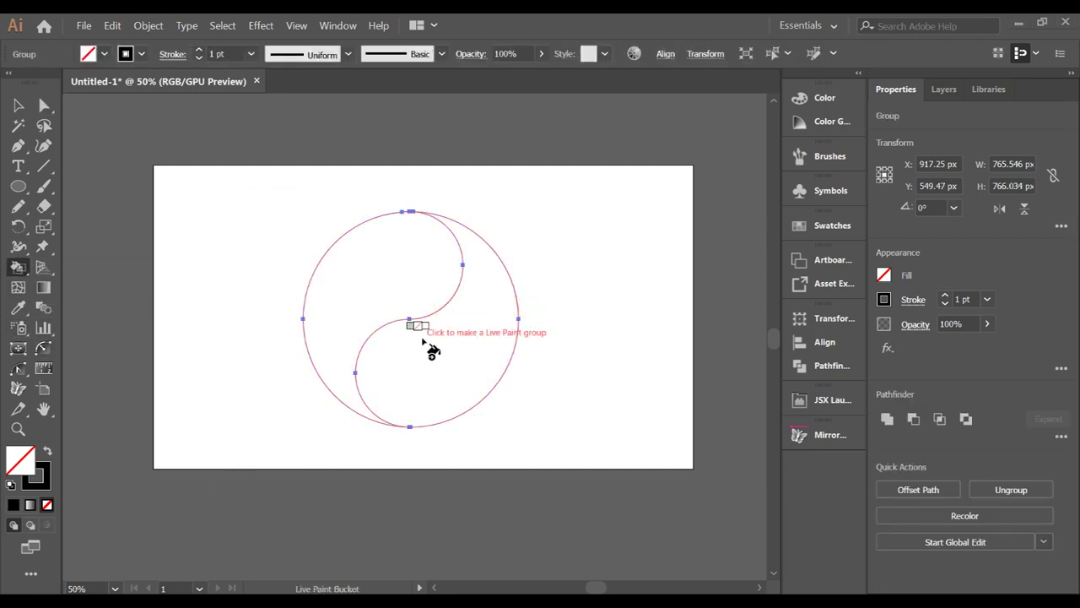
click(47, 450)
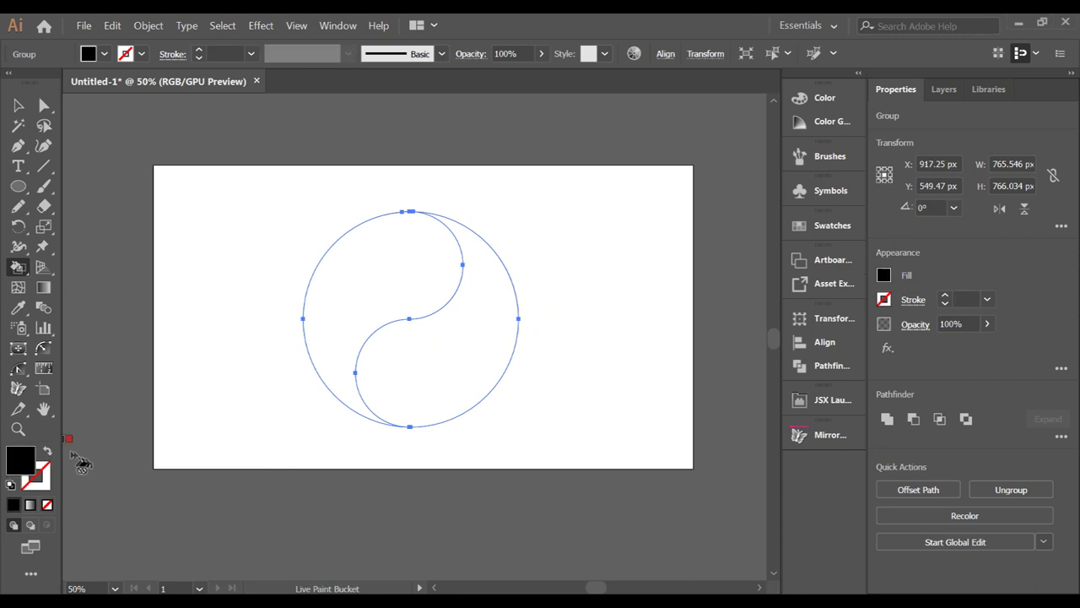
click(469, 375)
Step: Draw the small dot circles and fill the lower one white
click(18, 186)
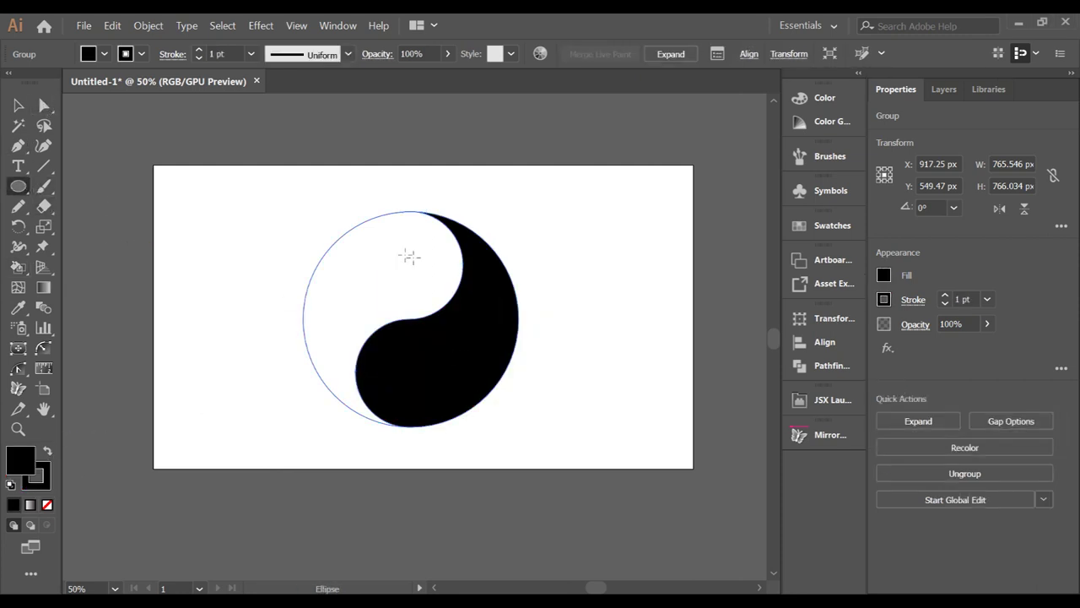
mouse_move(419, 267)
mouse_down()
mouse_move(446, 296)
mouse_move(413, 285)
mouse_move(422, 384)
mouse_up()
key(a)
click(883, 276)
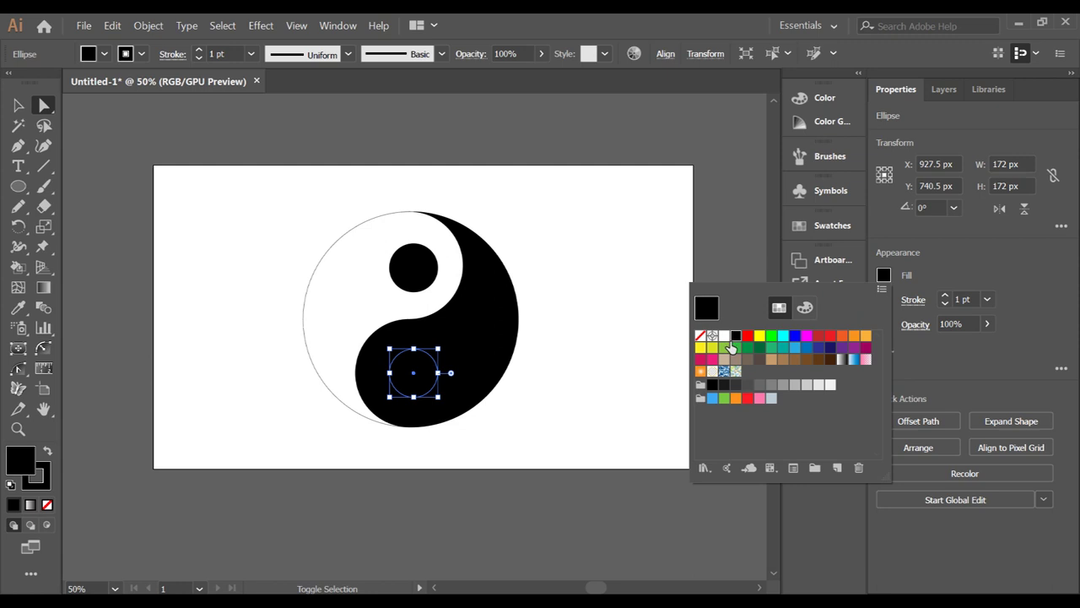
click(724, 336)
click(644, 268)
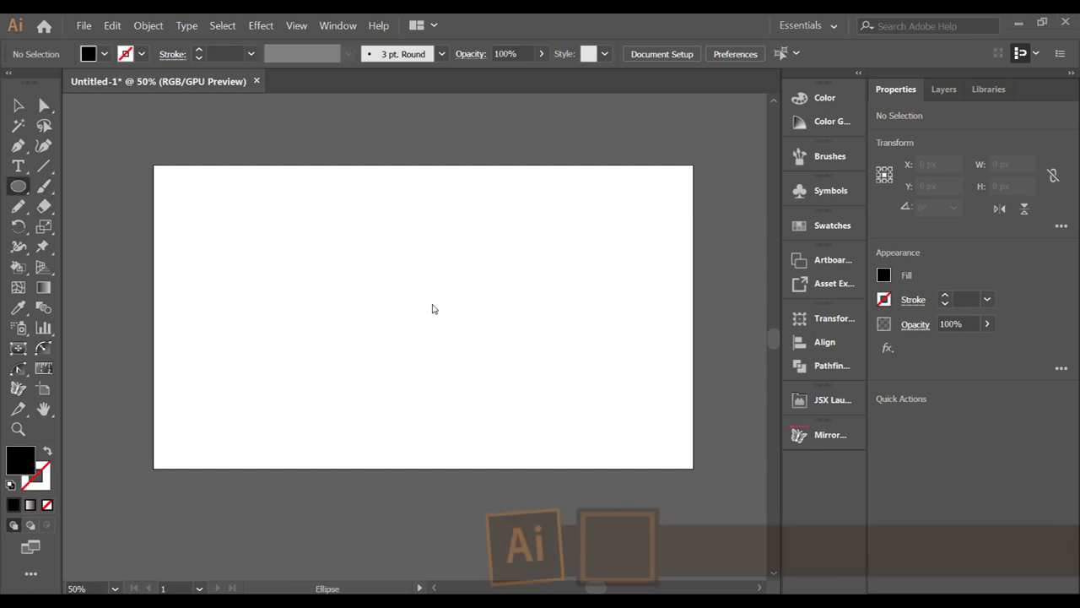
Step: Draw a 700 px black circle and nudge it slightly down and right
drag(421, 308, 513, 399)
key(a)
drag(393, 292, 404, 303)
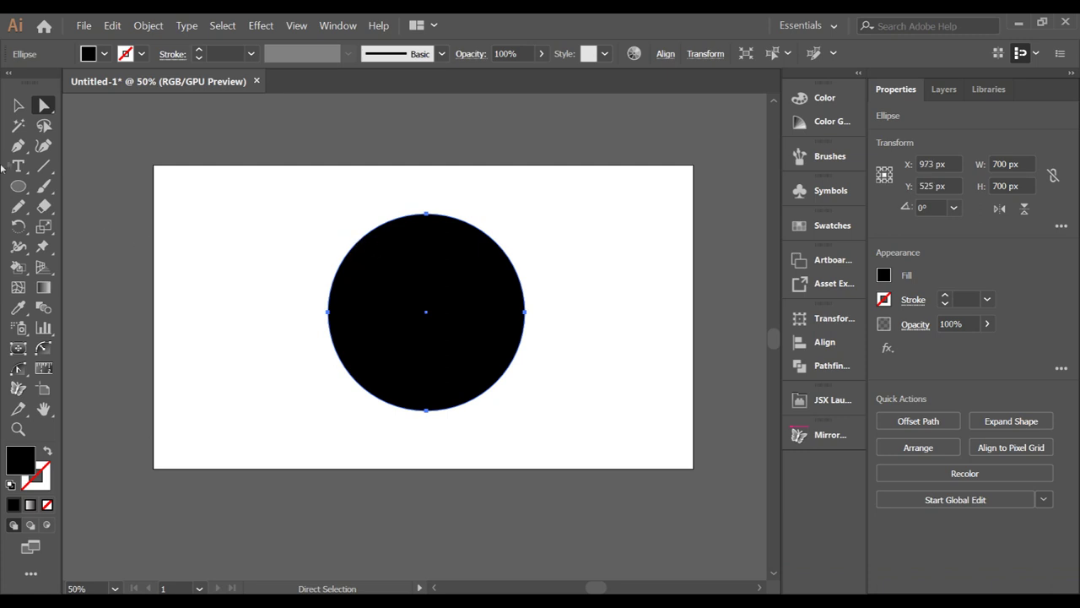
Step: Add an anchor point on the circle's upper-left edge and drag it out into a sharp tip
click(19, 146)
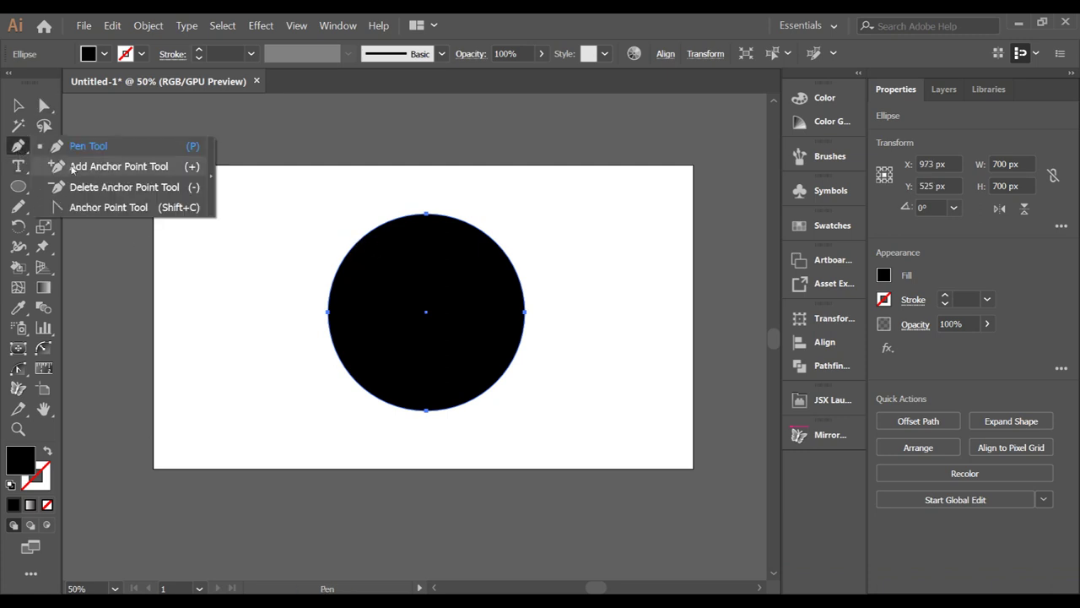
click(126, 166)
scroll(382, 253, up, 2)
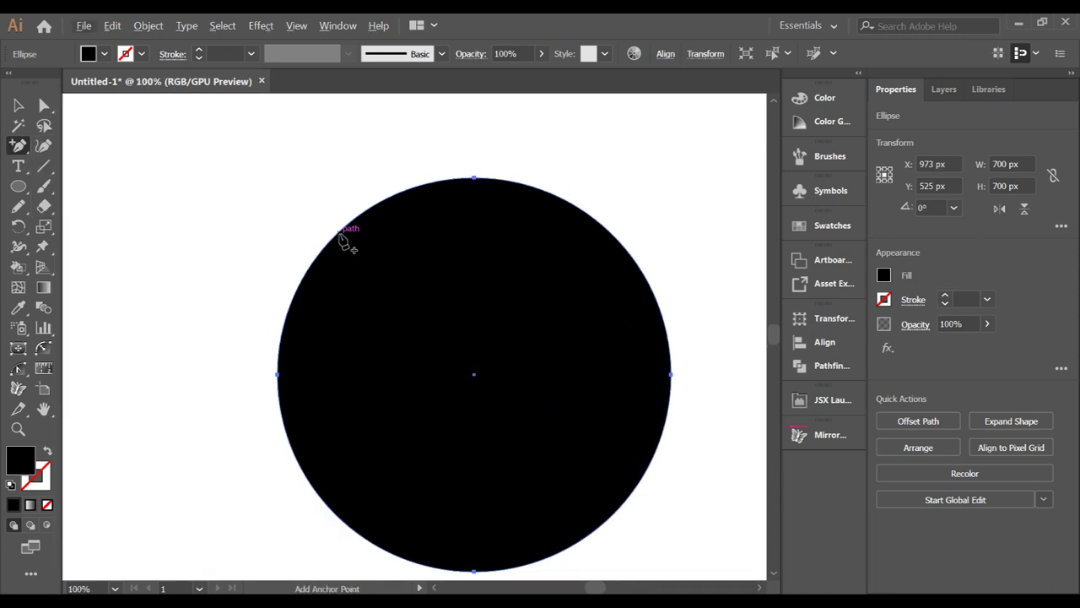
click(338, 232)
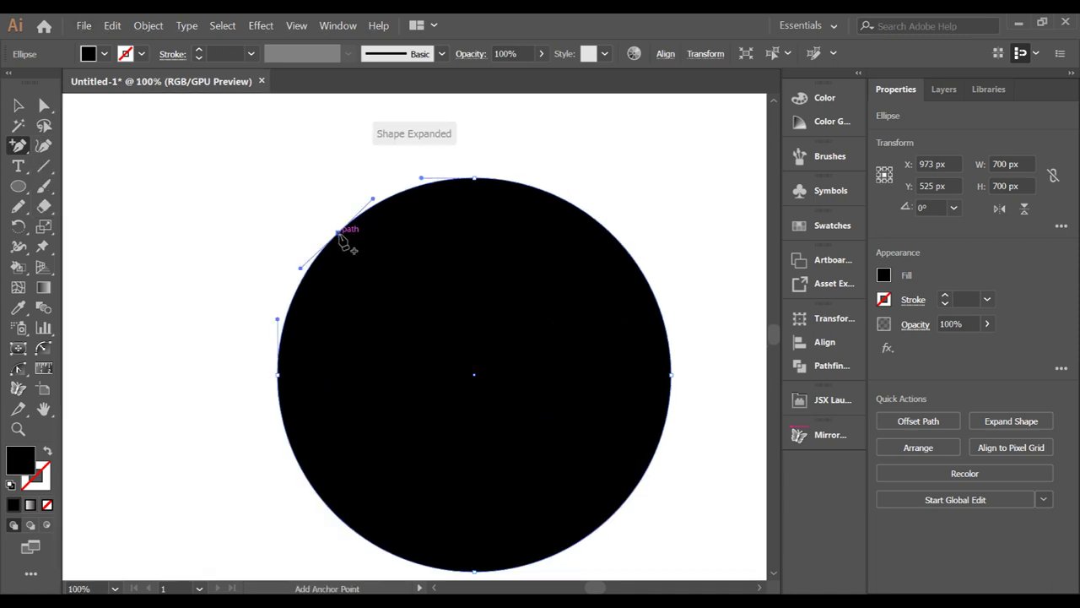
mouse_move(340, 234)
mouse_down()
mouse_move(262, 183)
mouse_move(332, 240)
mouse_up()
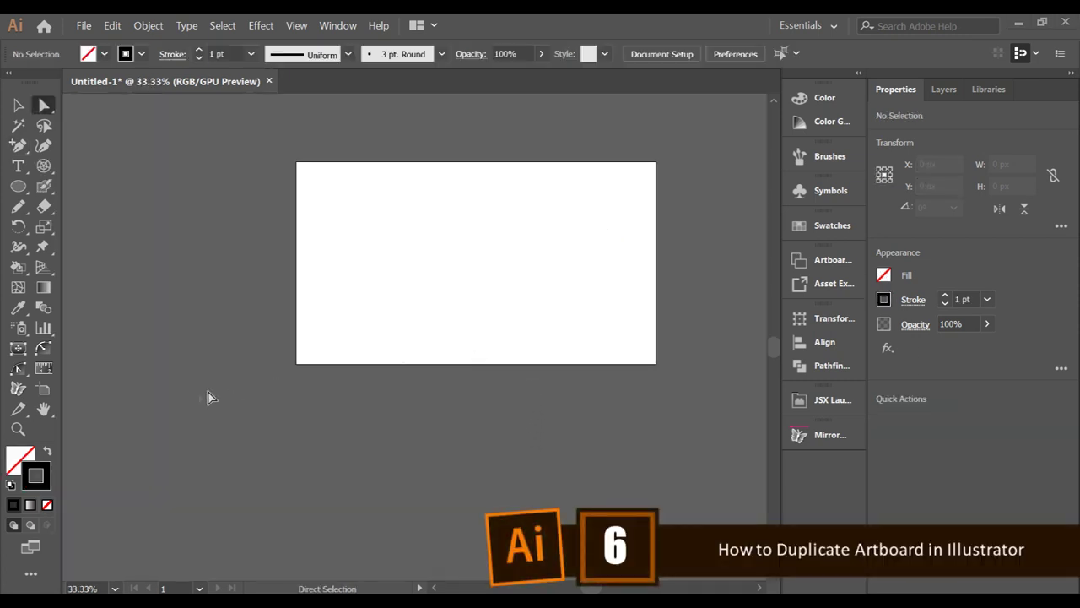
Step: Alt-drag Artboard 1 downward with the Artboard Tool to make an identical copy below it
click(44, 390)
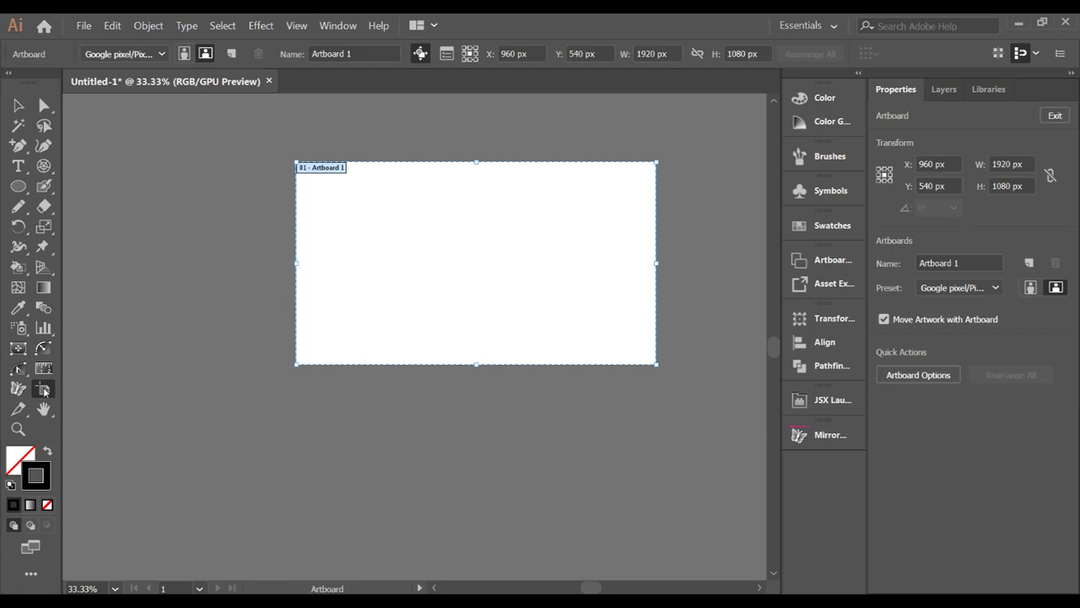
drag(463, 257, 489, 460)
key(a)
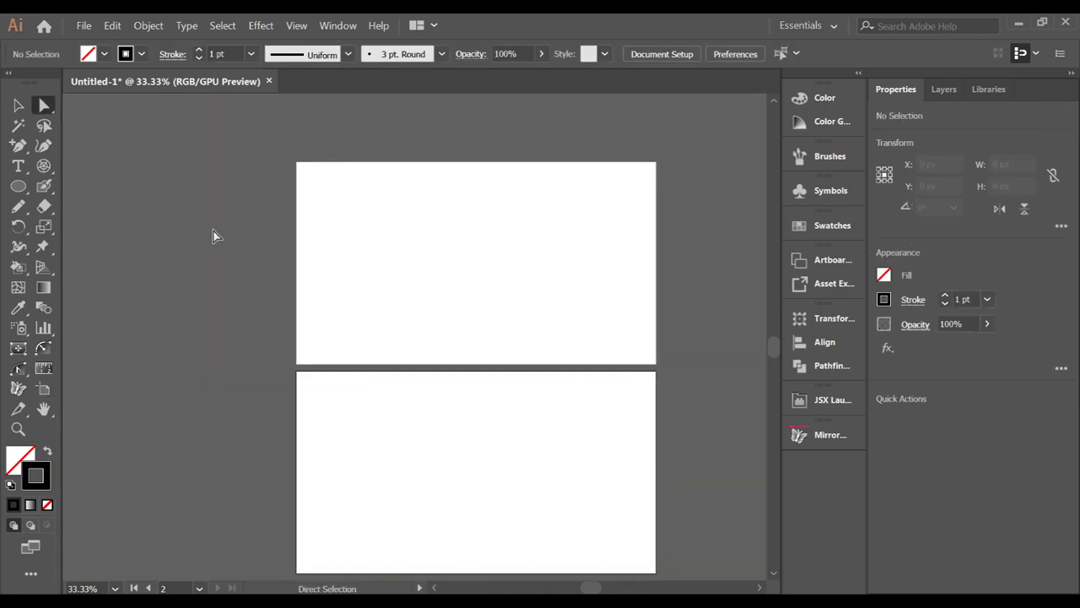
scroll(207, 243, down, 1)
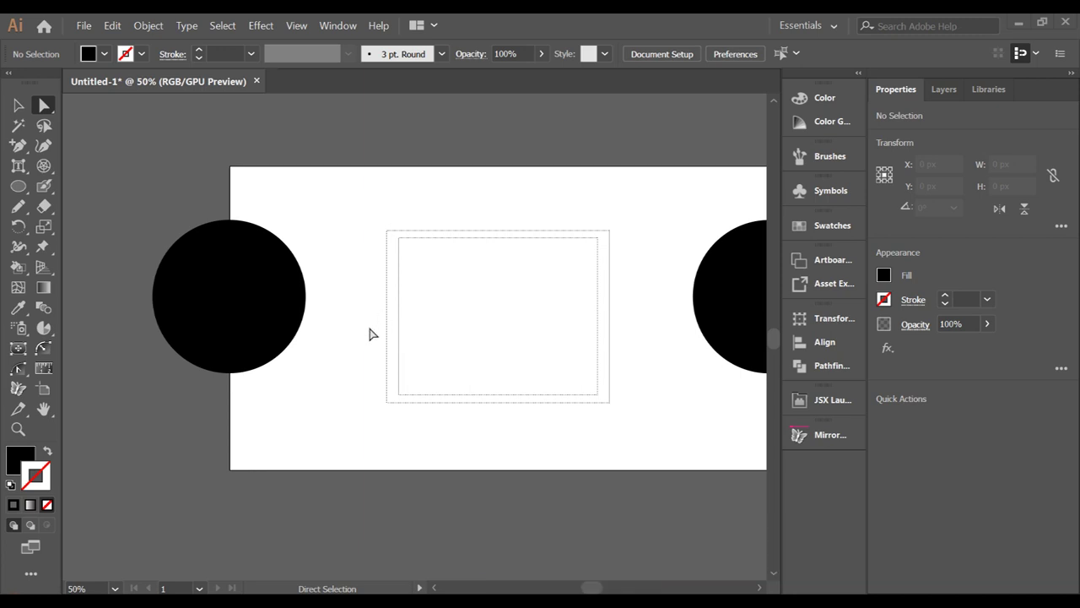
Step: Add three anchor points along the right-hand circle's top-right edge with the Pen and pull one outward
click(44, 408)
drag(315, 346, 119, 350)
drag(496, 311, 656, 313)
drag(237, 275, 386, 268)
scroll(481, 245, up, 1)
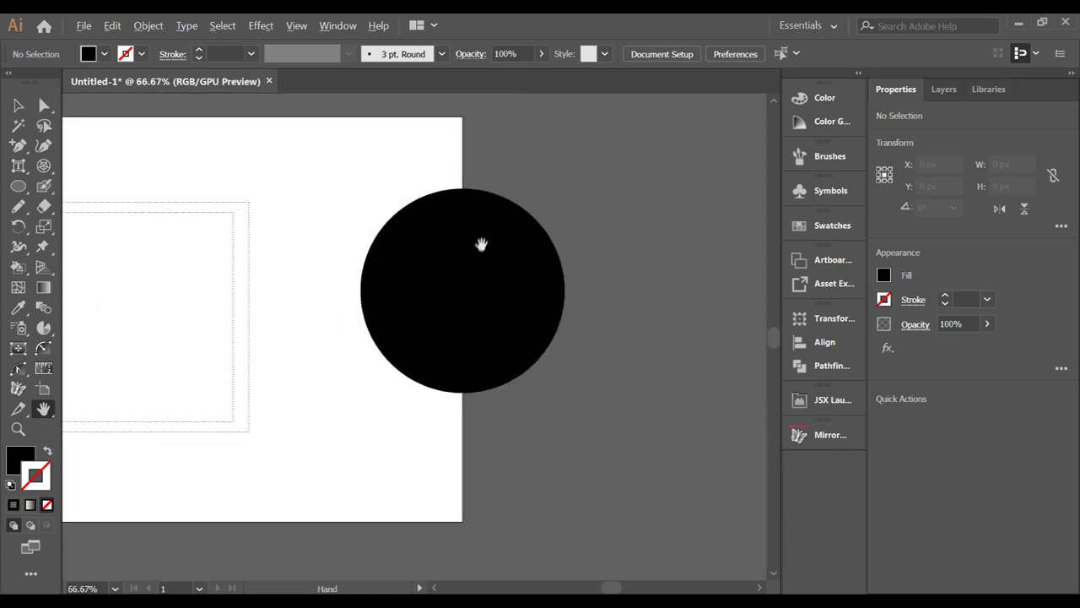
key(p)
scroll(476, 232, up, 1)
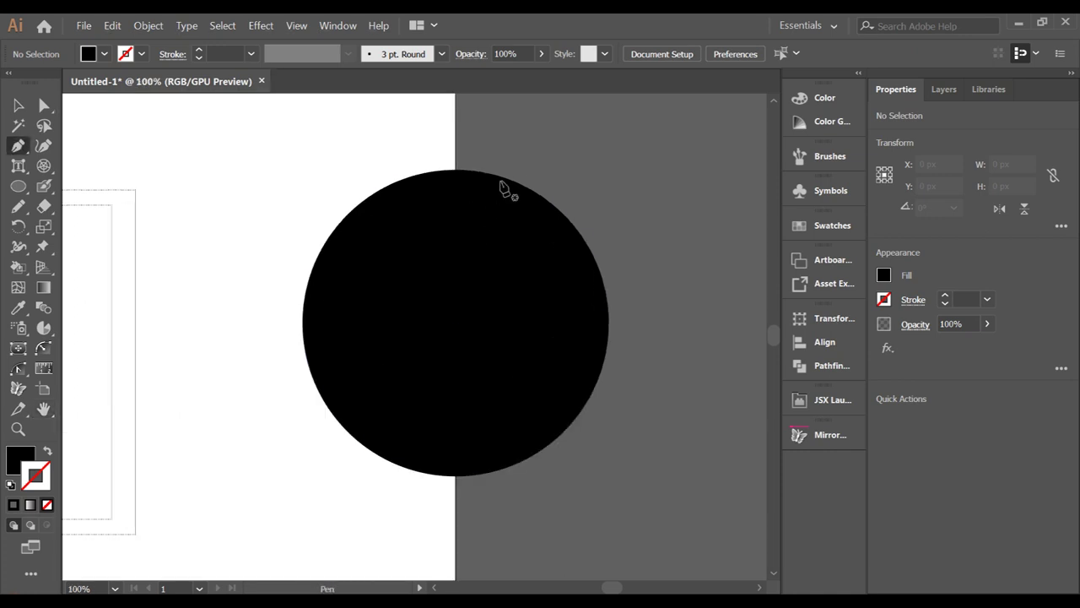
ctrl+click(503, 179)
click(499, 176)
click(535, 193)
click(575, 226)
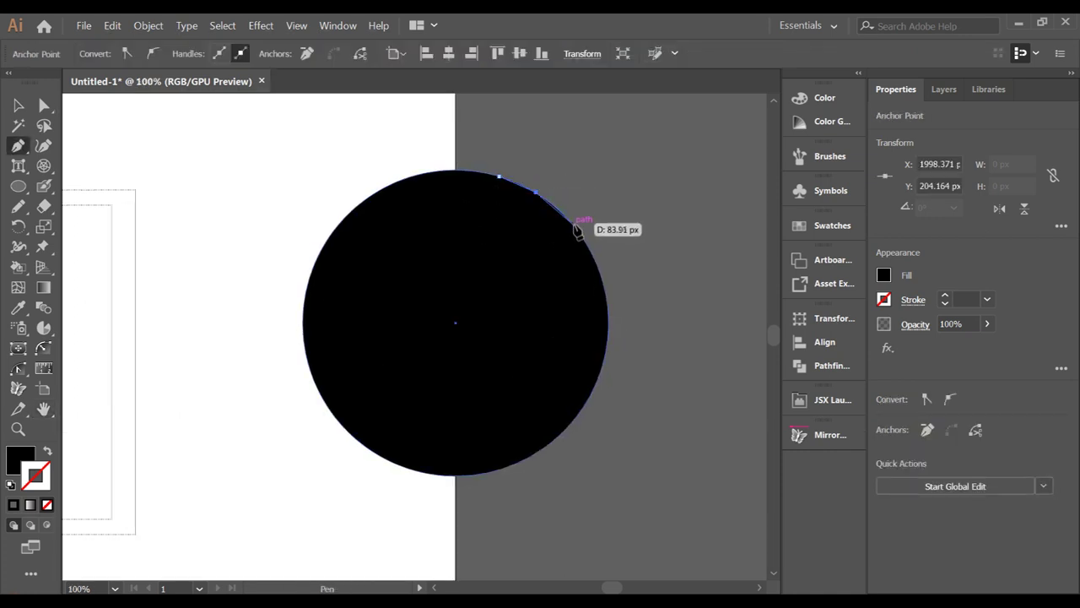
drag(580, 238, 596, 248)
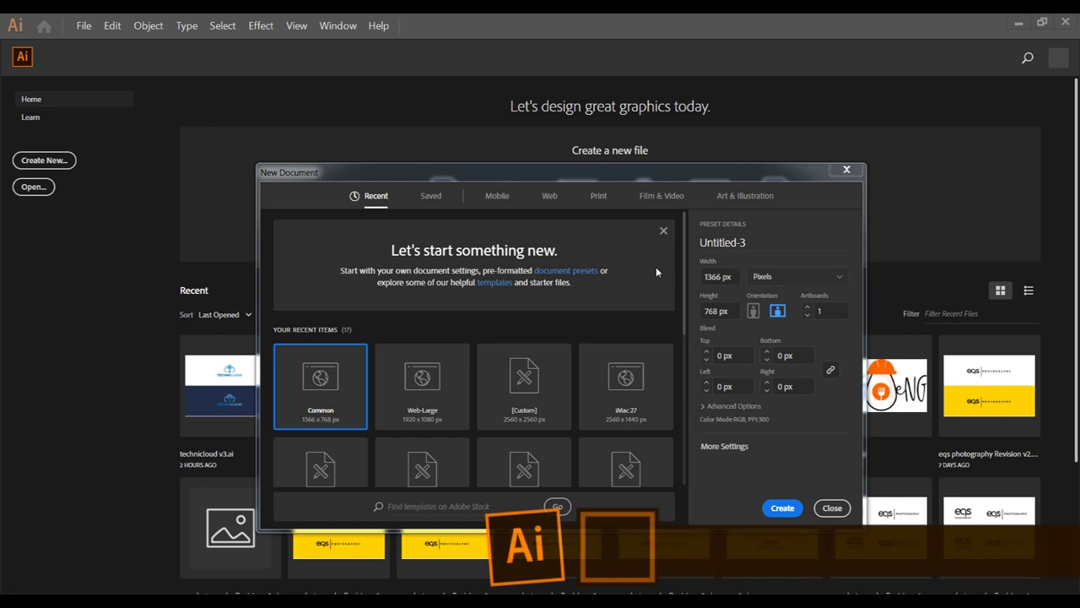
Step: Create a 1366×768 px Web document with CMYK colour mode and High (300 ppi) raster effects
click(551, 198)
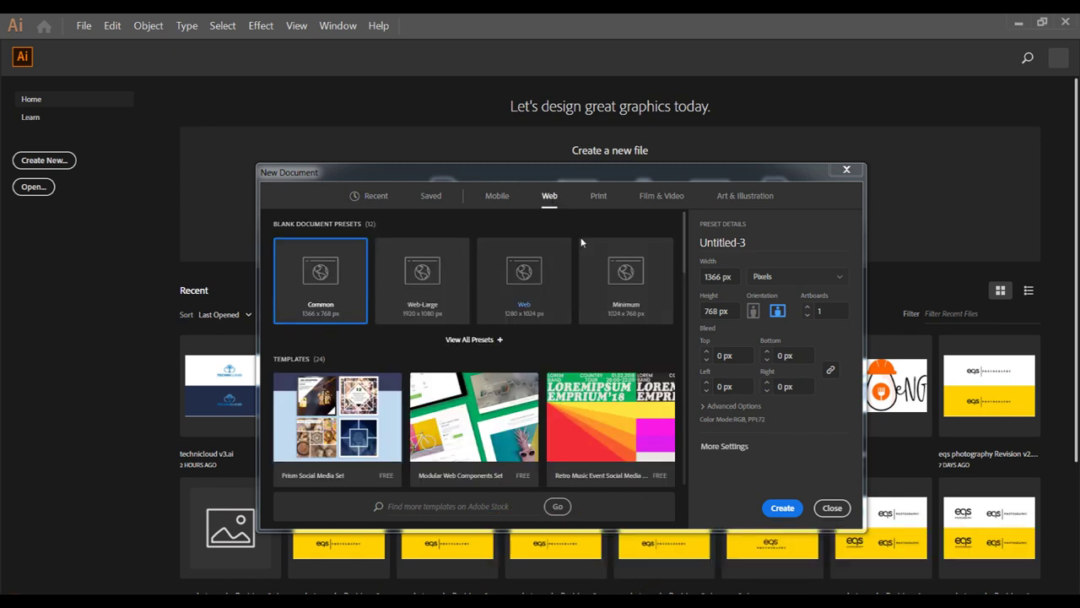
click(723, 449)
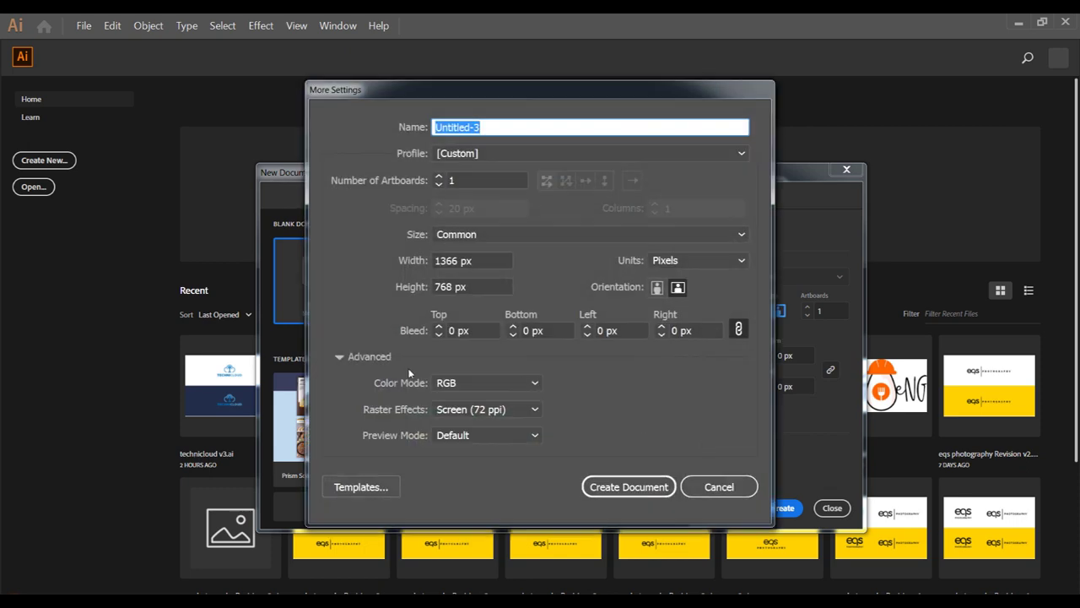
click(468, 382)
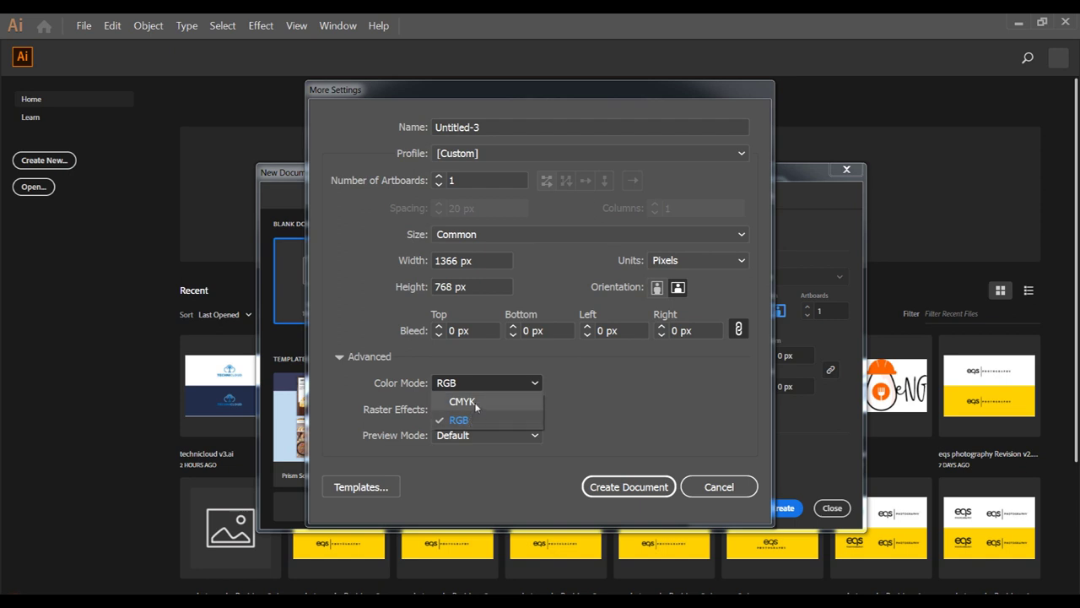
click(474, 403)
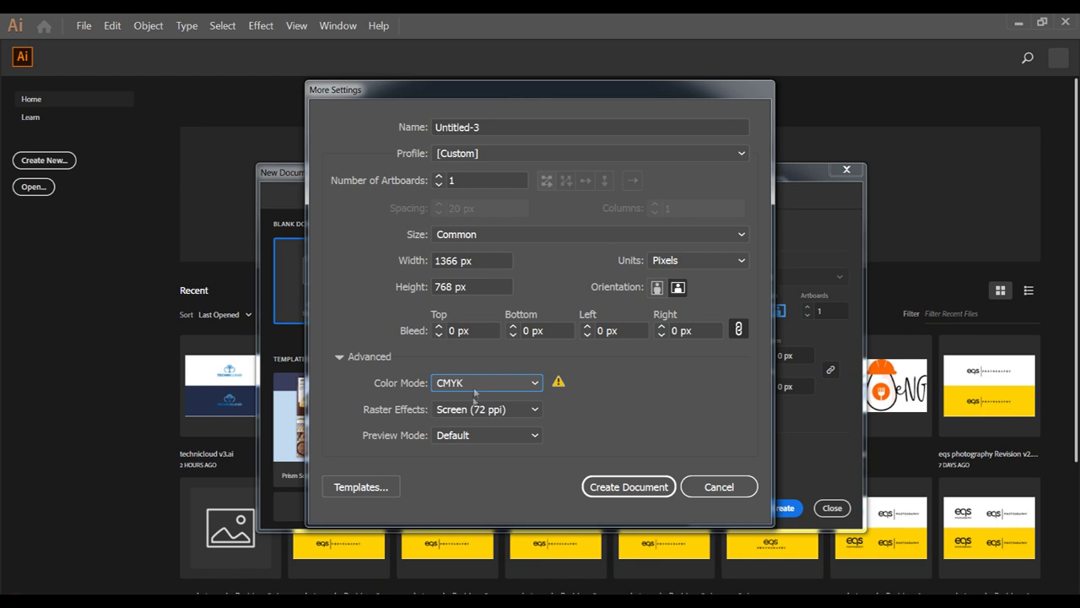
click(485, 409)
click(481, 425)
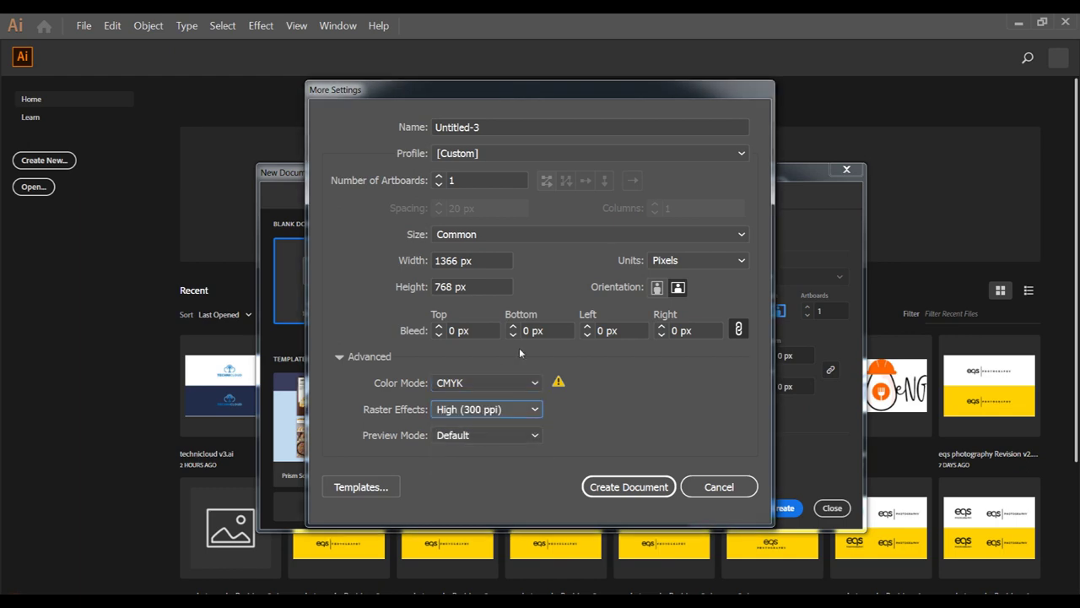
click(600, 490)
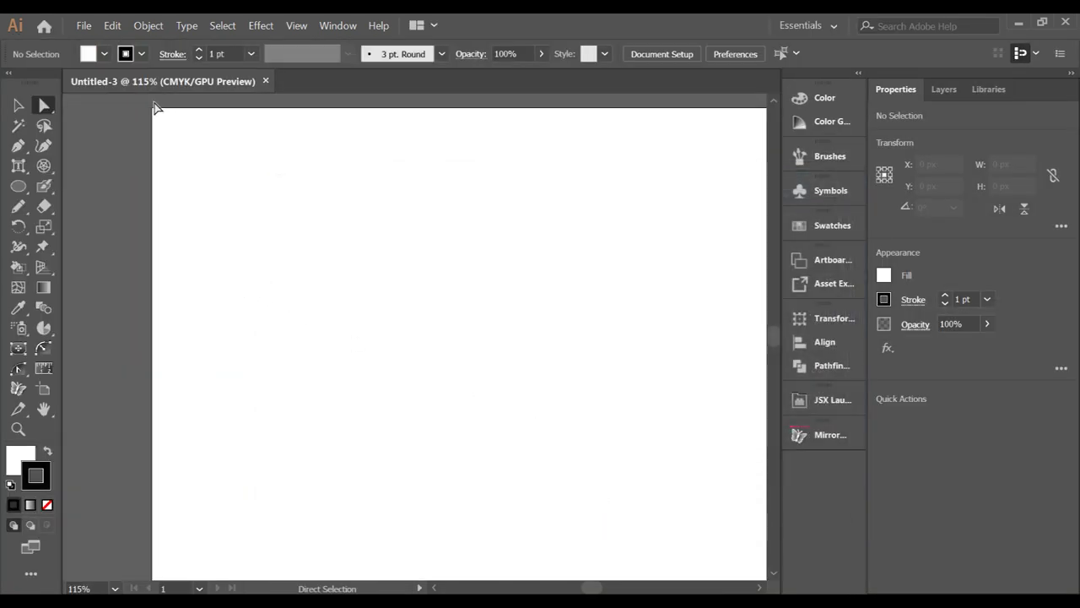
Step: Switch the document colour mode to RGB Color from the File menu
click(84, 25)
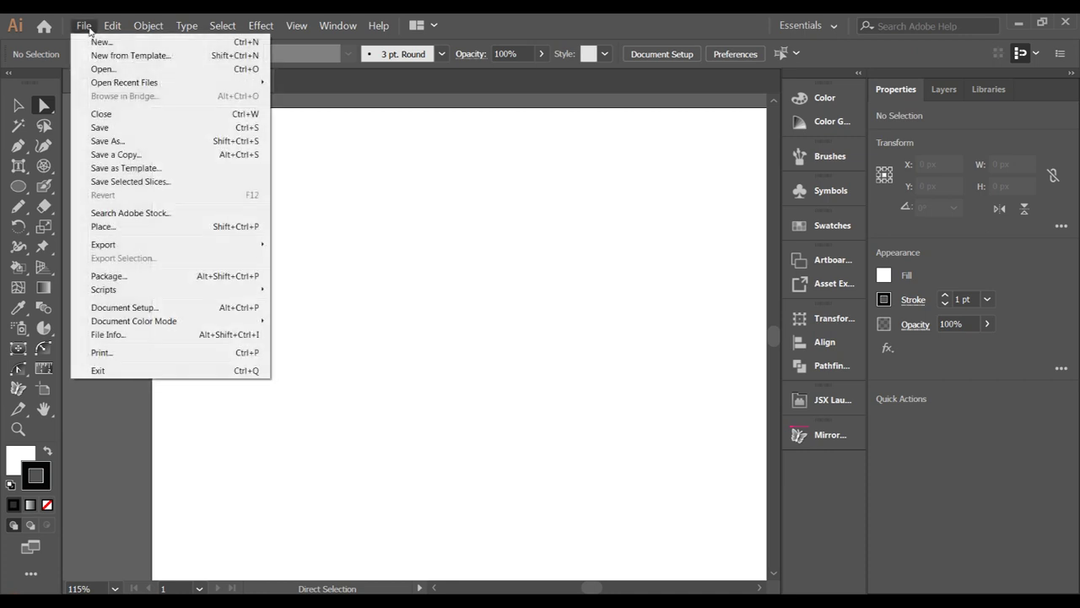
mouse_move(156, 318)
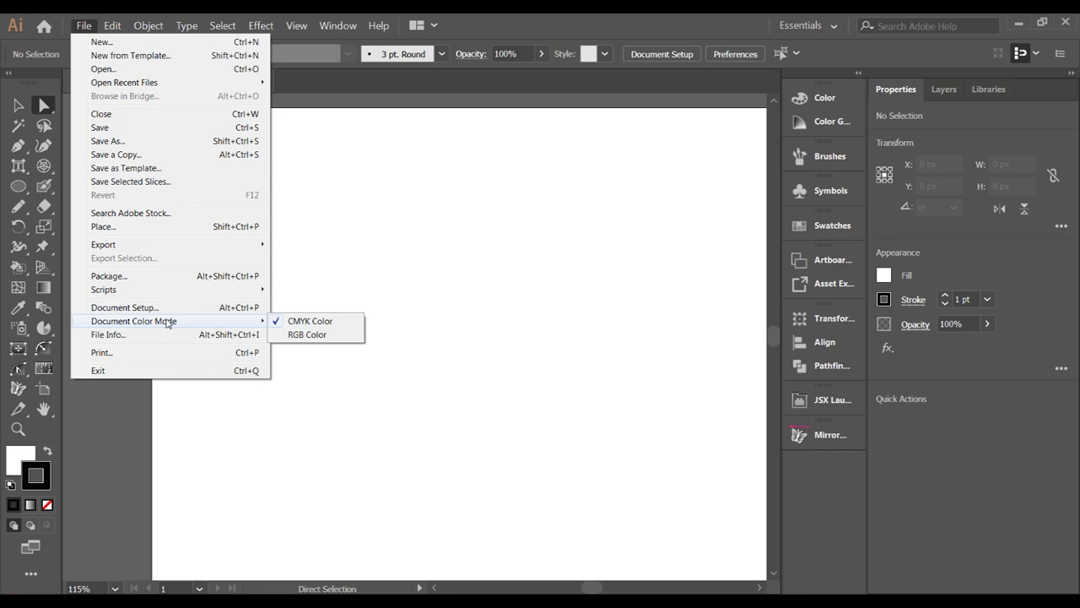
click(306, 334)
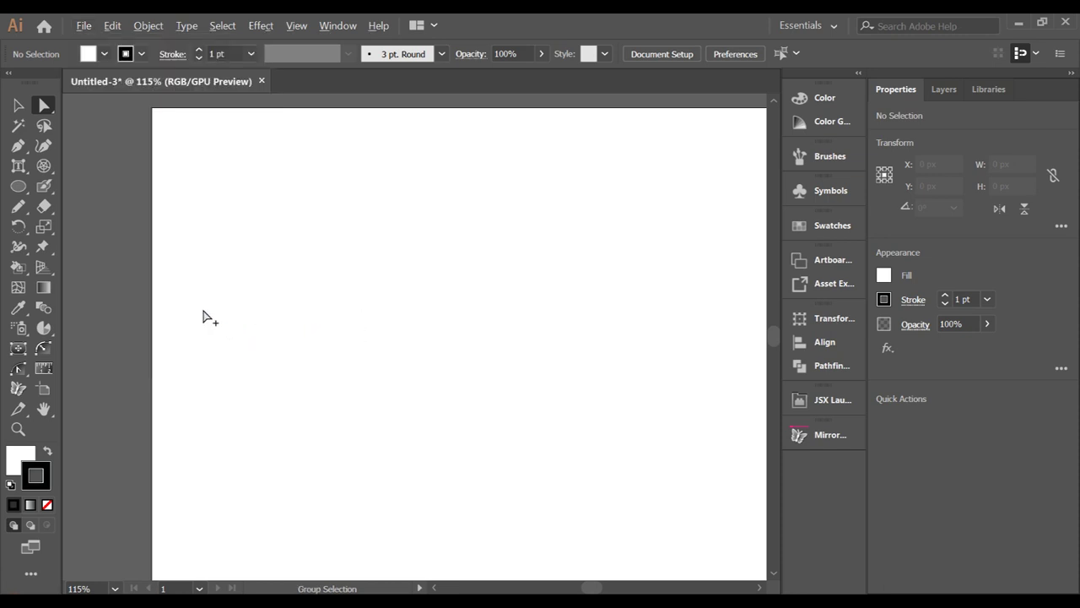
scroll(203, 316, down, 2)
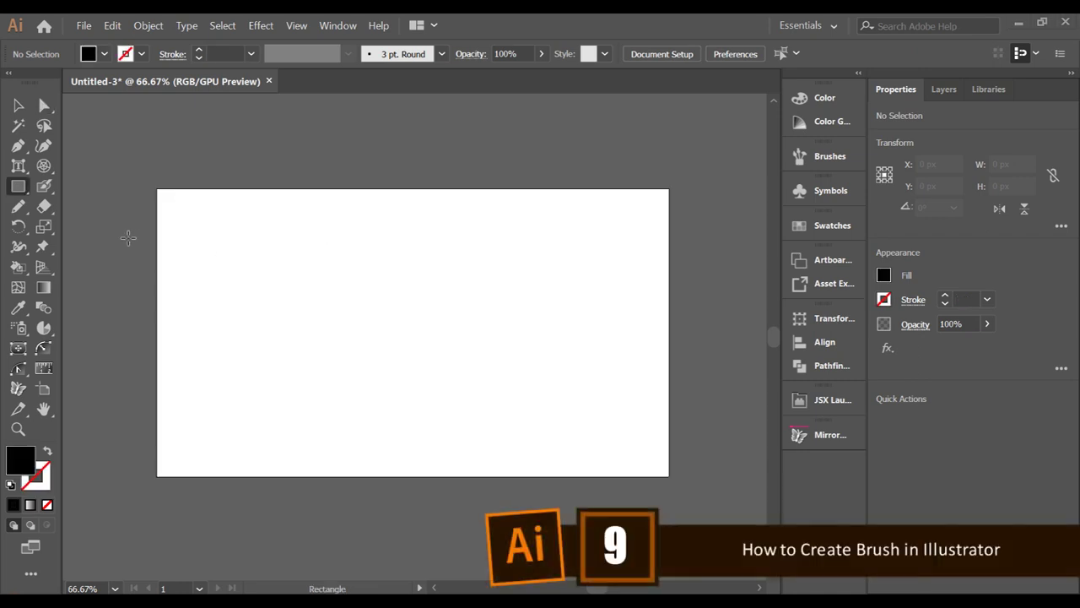
Step: Draw a wide rectangle and apply Pucker & Bloat, puckering its edges about 23% inward
drag(325, 302, 513, 338)
click(39, 102)
drag(414, 313, 404, 336)
click(260, 25)
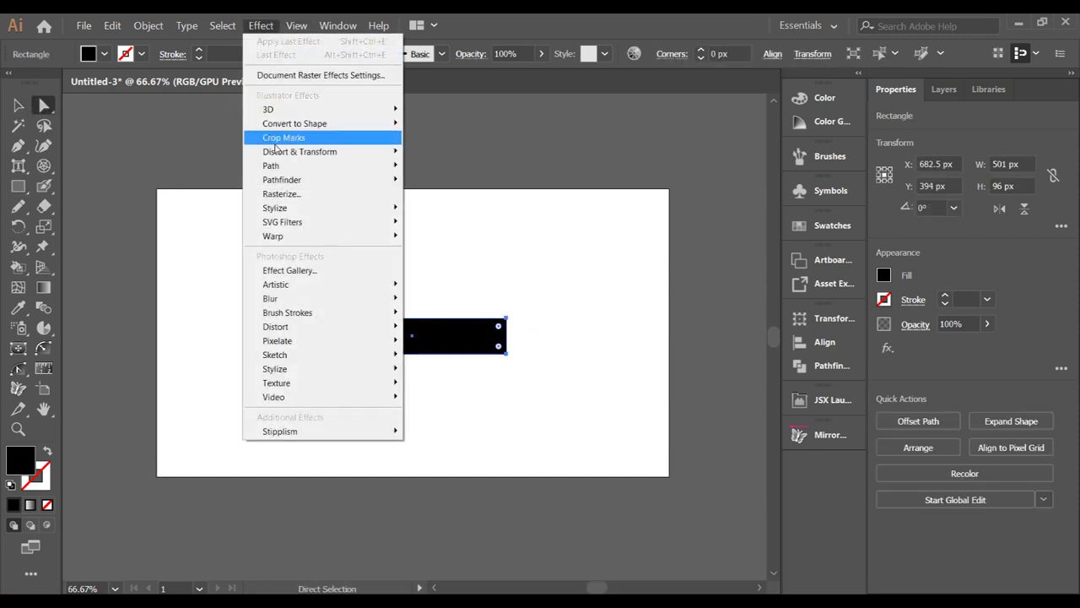
mouse_move(350, 152)
click(445, 166)
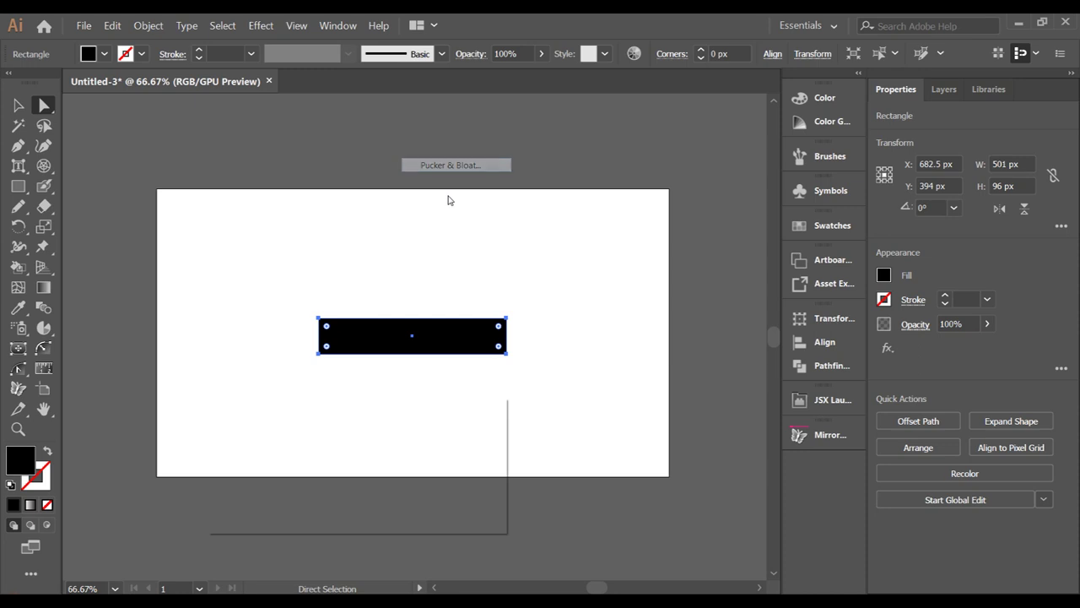
click(236, 492)
drag(330, 450, 319, 448)
click(369, 494)
click(370, 503)
Step: Expand the puckered shape's appearance into plain artwork
drag(284, 261, 412, 386)
click(148, 25)
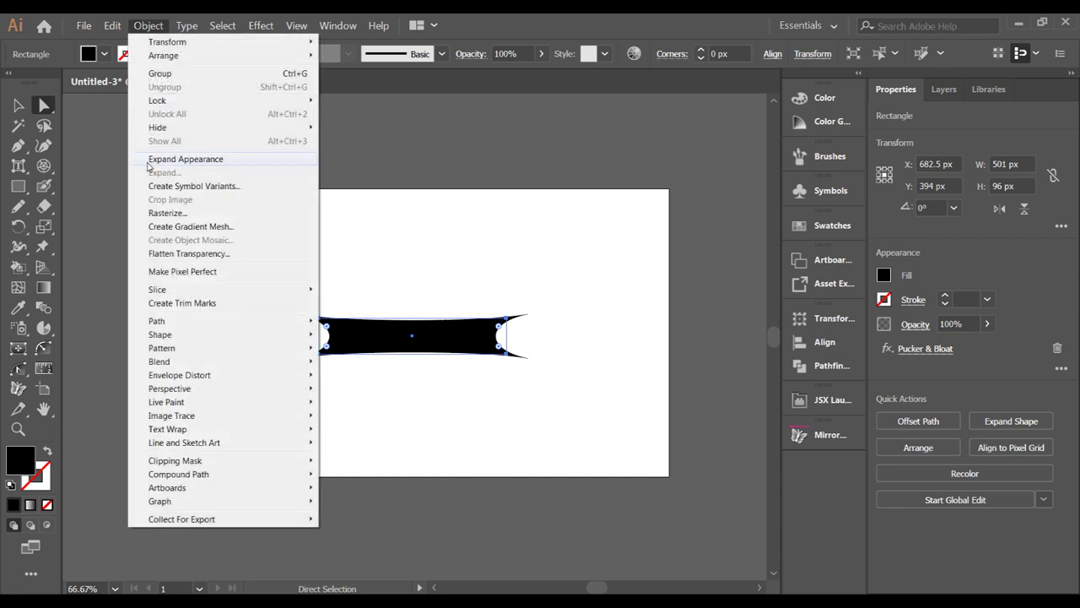
click(186, 159)
click(265, 180)
Step: Drag the shape into the Brushes panel to save it as an Art Brush with Tints colorization
click(338, 25)
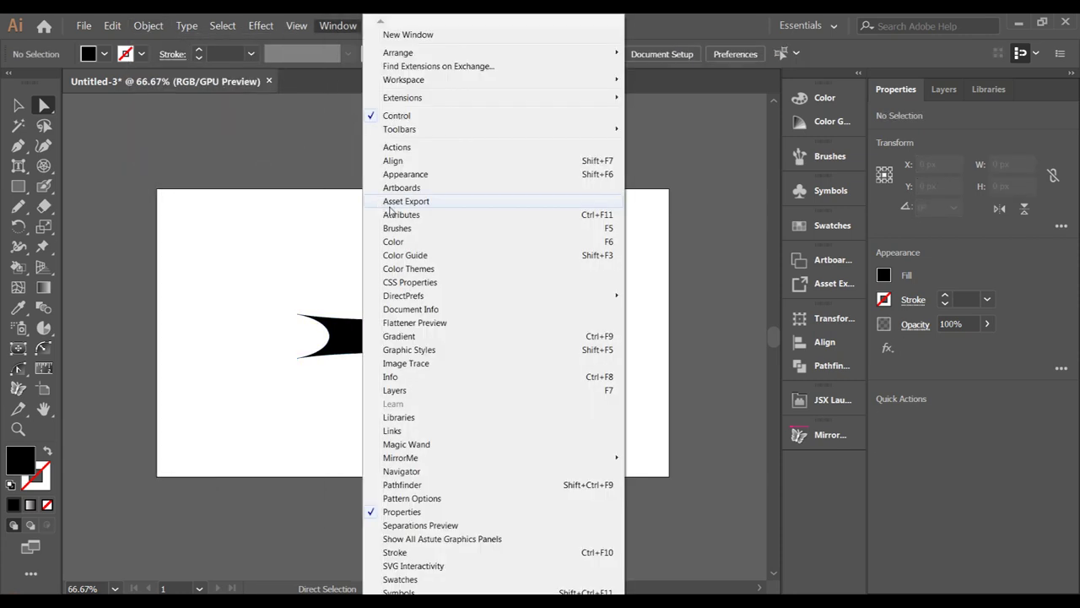
click(397, 228)
mouse_move(735, 149)
mouse_down()
mouse_move(658, 188)
mouse_move(684, 182)
mouse_up()
mouse_move(424, 354)
mouse_down()
mouse_move(342, 350)
mouse_move(590, 372)
mouse_move(583, 361)
mouse_up()
click(504, 353)
click(496, 431)
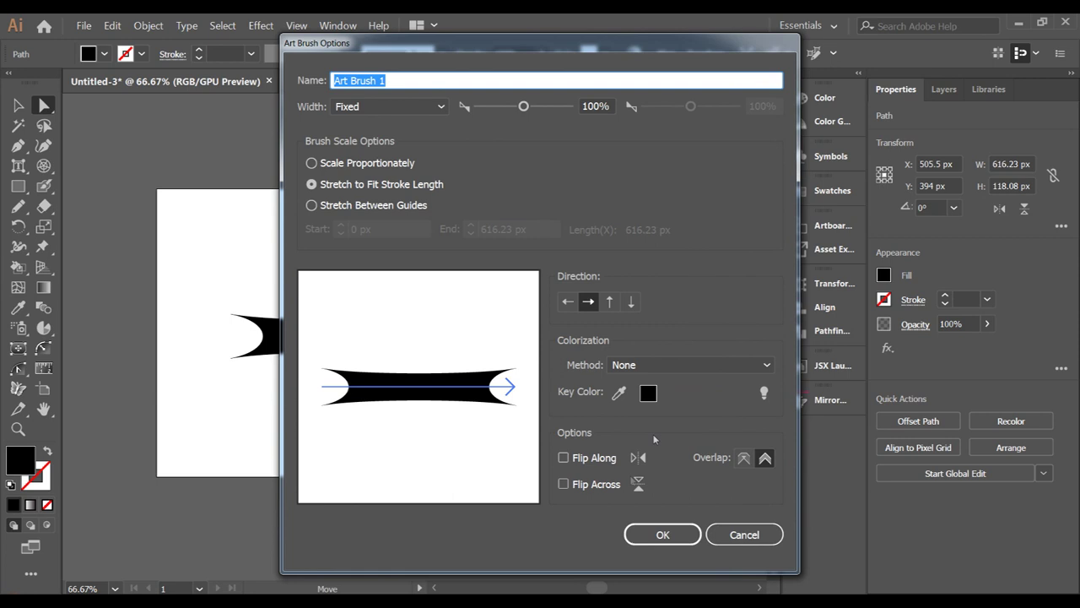
click(658, 363)
click(653, 399)
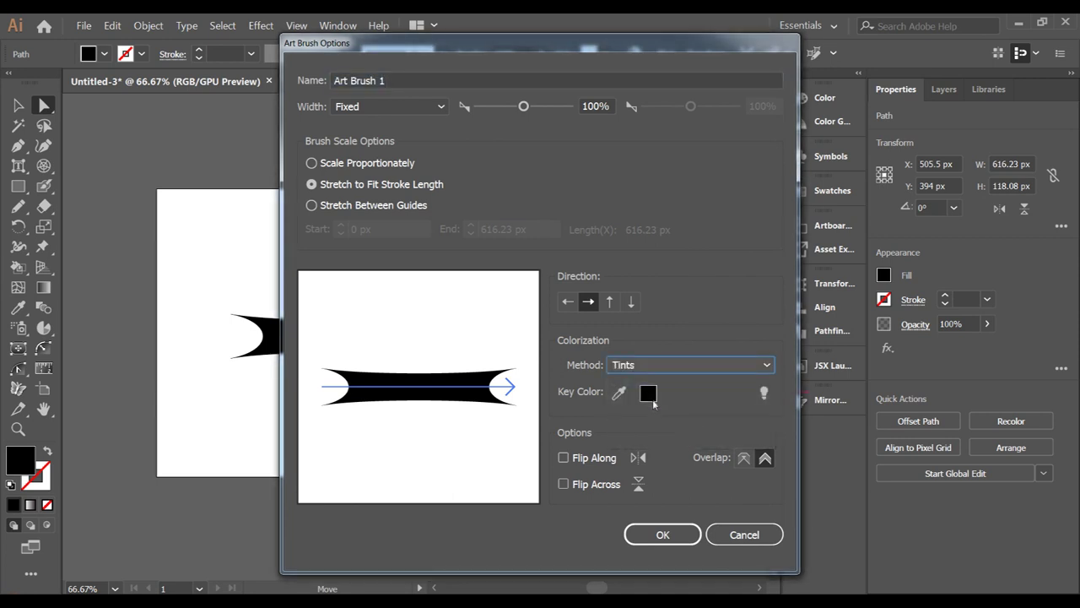
click(662, 534)
click(408, 422)
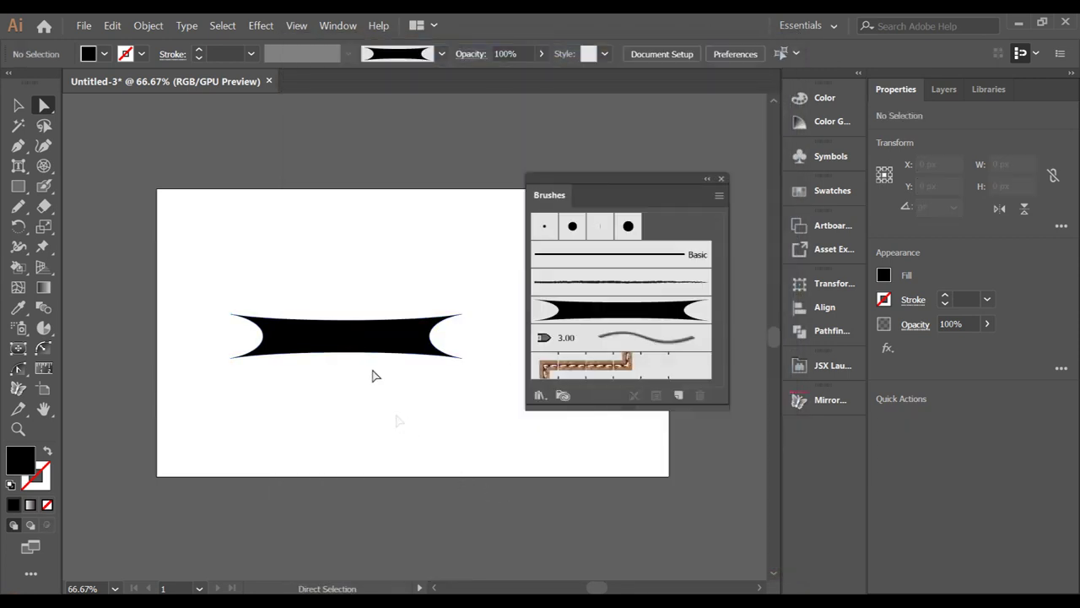
Step: Paint three strokes on the artboard with the new Art Brush 1
key(b)
drag(248, 263, 485, 252)
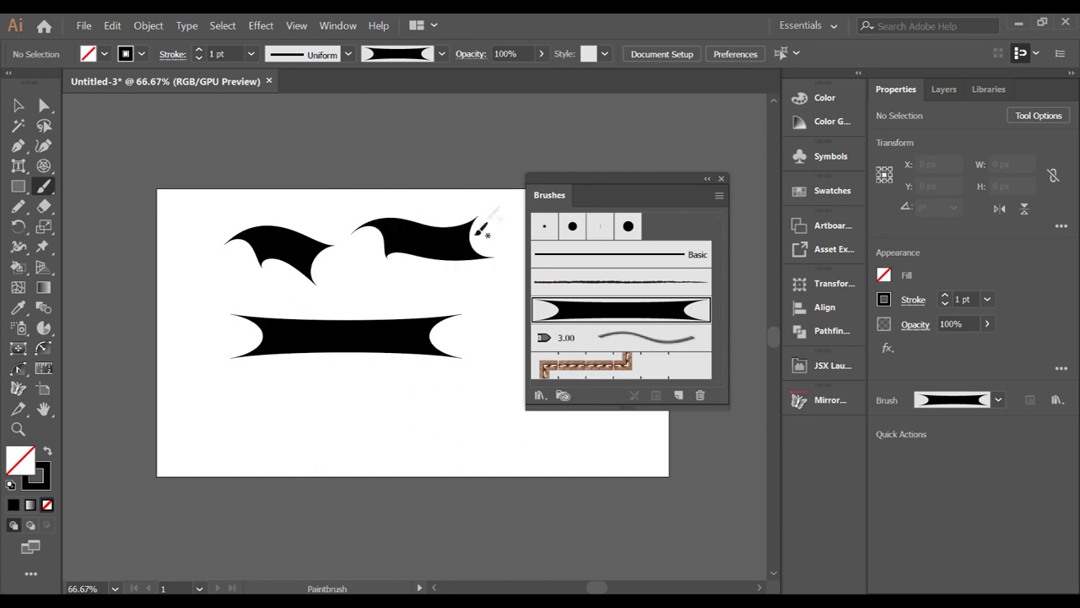
mouse_move(495, 393)
mouse_down()
mouse_move(360, 464)
mouse_move(222, 443)
mouse_up()
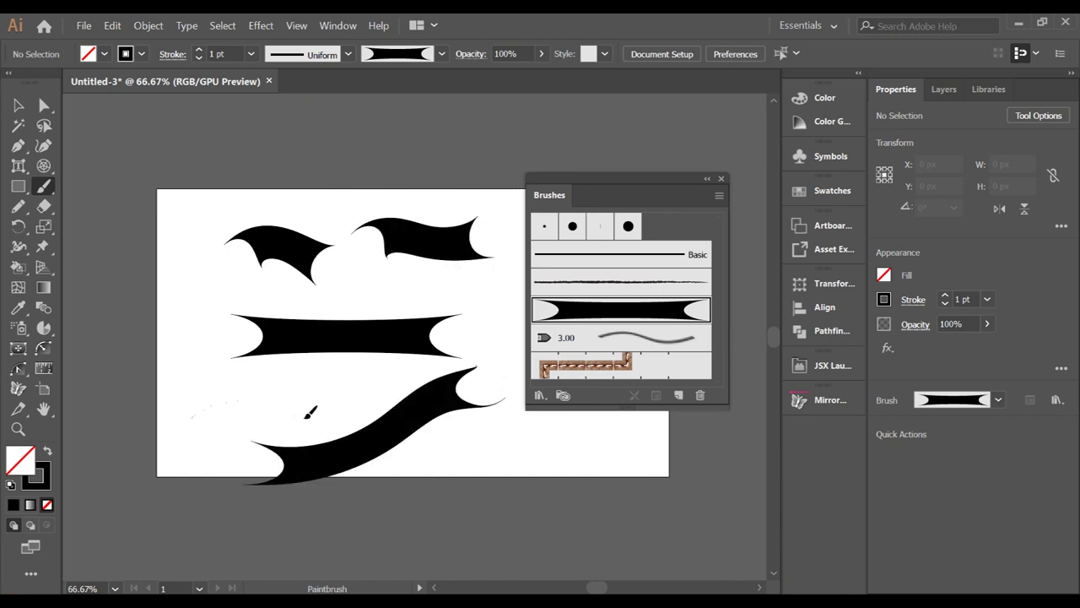
drag(310, 411, 328, 411)
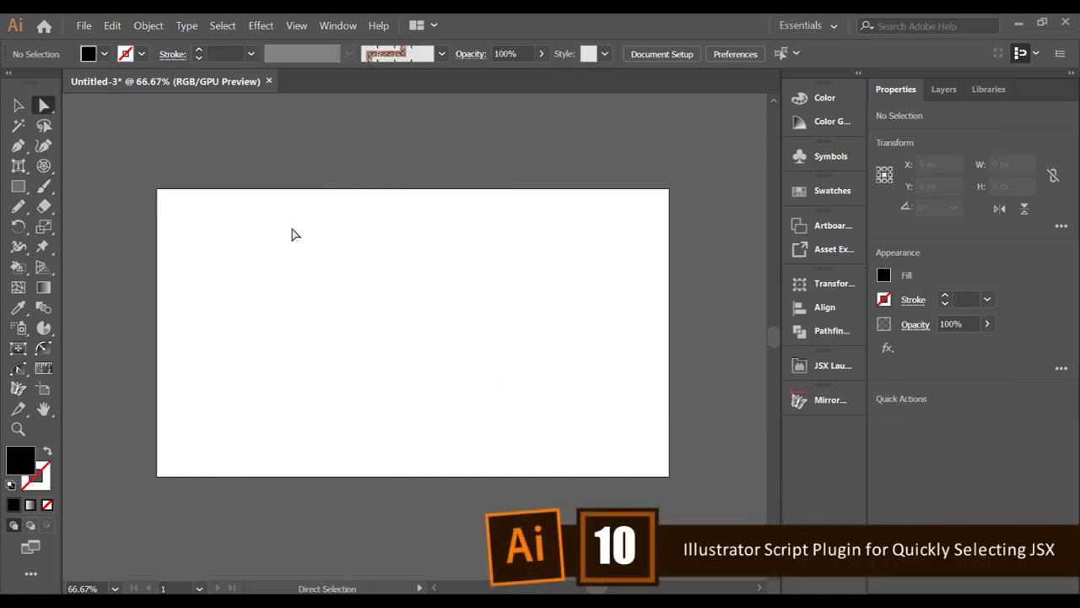
Step: Open File > Scripts > Other Script and cancel the file browser
click(84, 26)
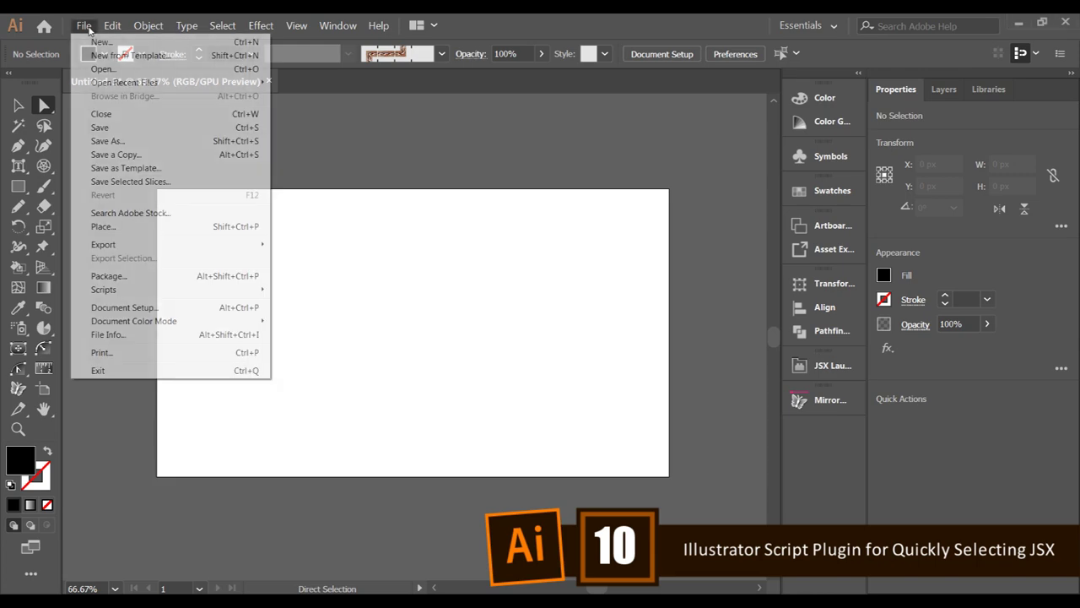
mouse_move(106, 290)
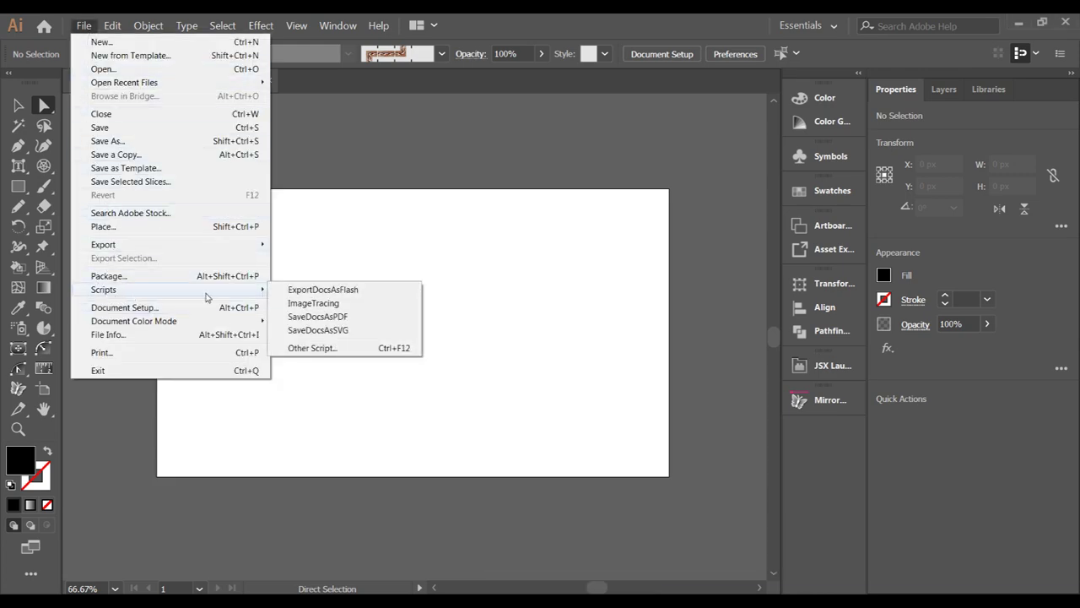
click(343, 348)
click(508, 332)
Step: Open the JSX Launcher panel from Window > Extensions and move it up and left
click(339, 25)
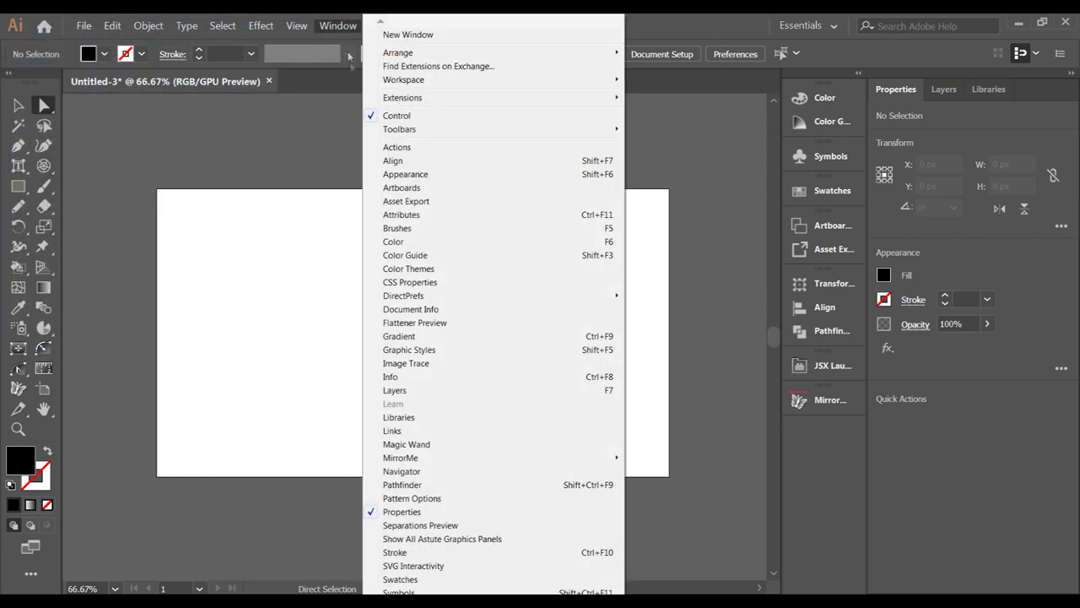
mouse_move(422, 98)
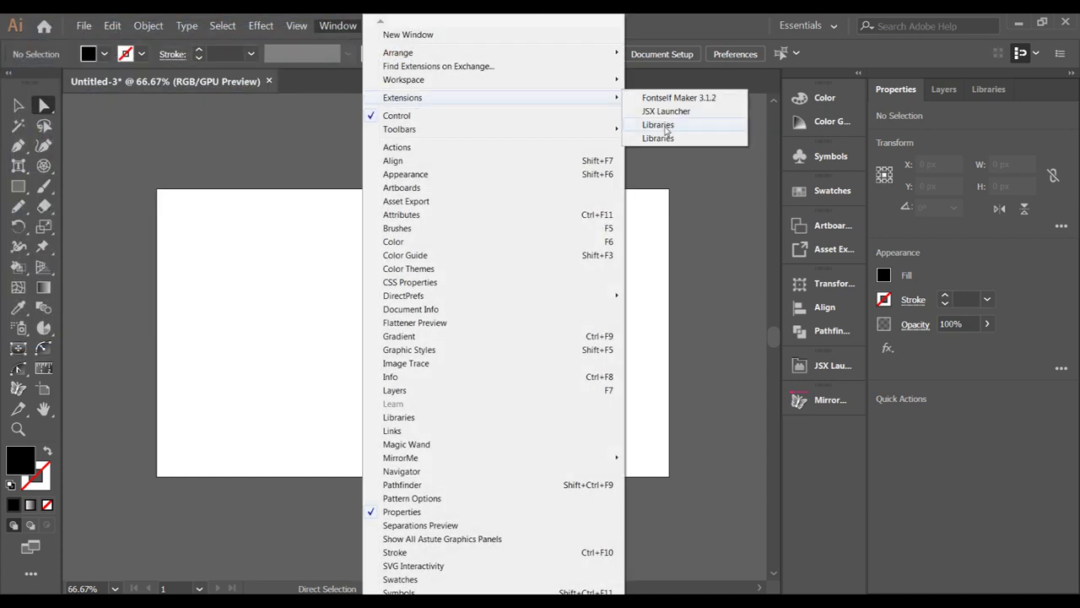
click(667, 112)
drag(703, 300, 648, 214)
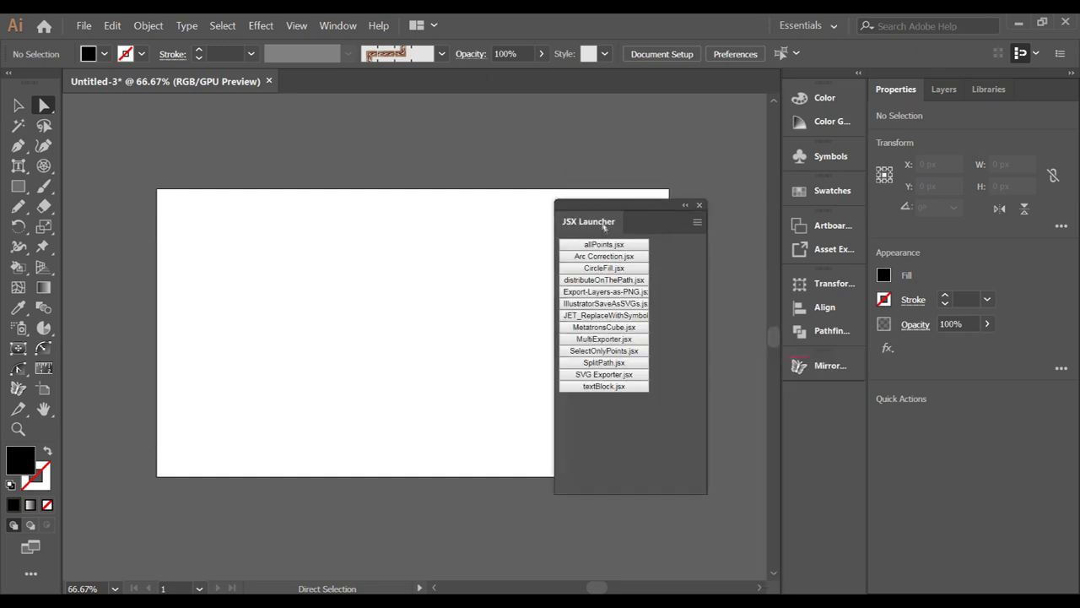
Step: Cancel the Other Script browser again and move the JSX Launcher panel over the artboard centre
click(84, 27)
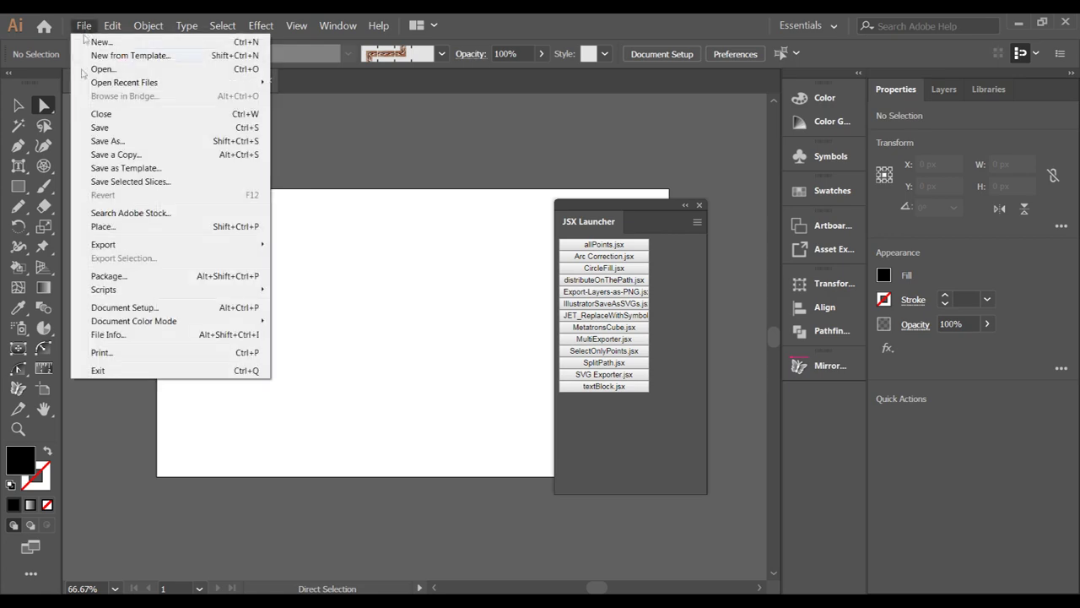
mouse_move(110, 289)
click(340, 348)
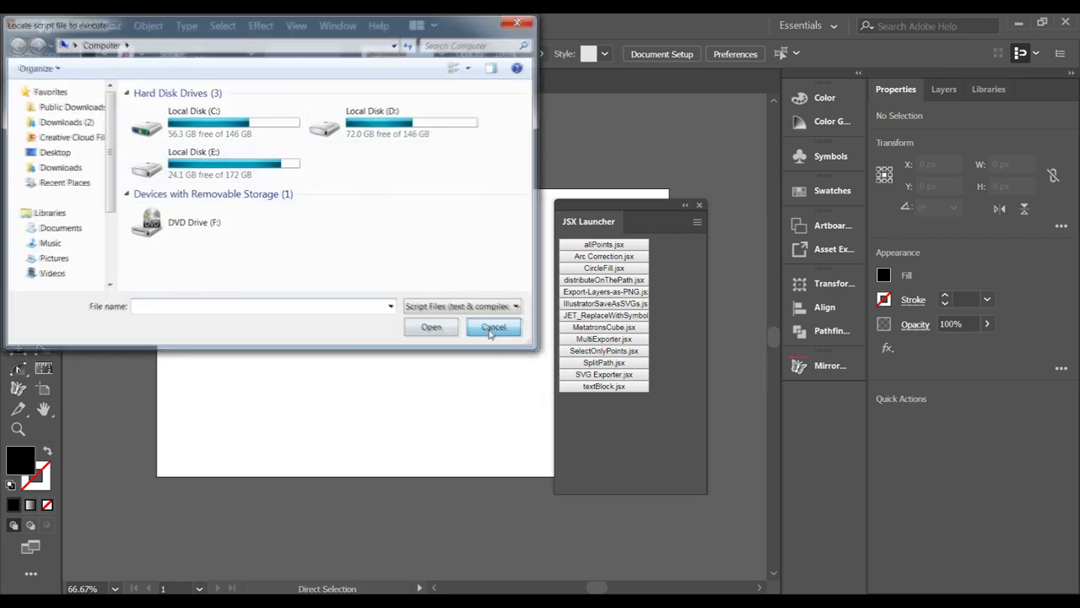
click(494, 329)
drag(655, 207, 452, 200)
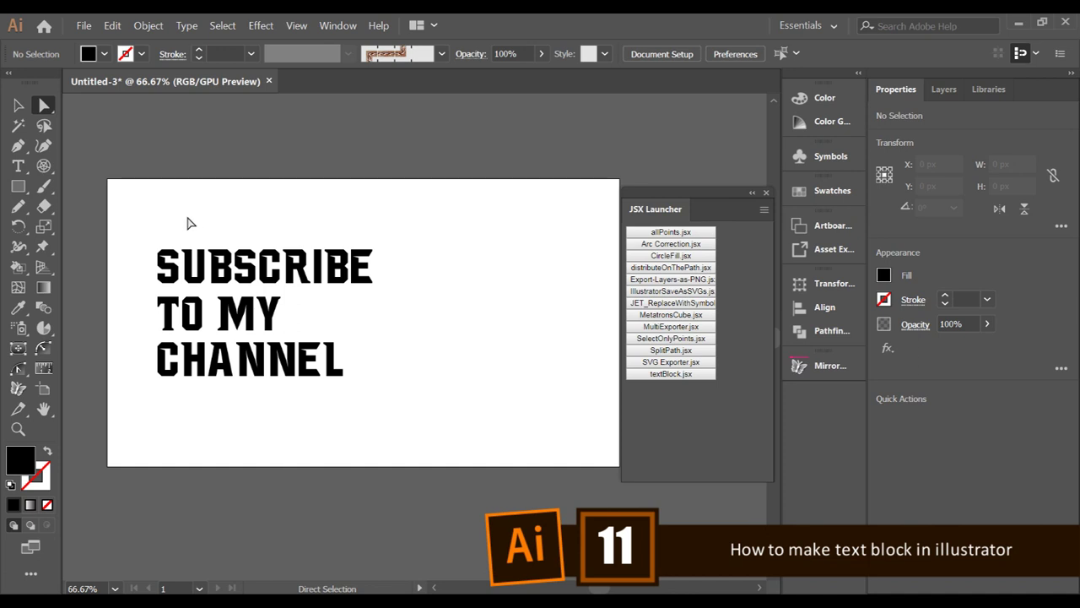
Step: Run textBlock.jsx on the SUBSCRIBE TO MY CHANNEL text with a 300 pt width and default spacing
drag(118, 209, 405, 415)
drag(354, 283, 335, 286)
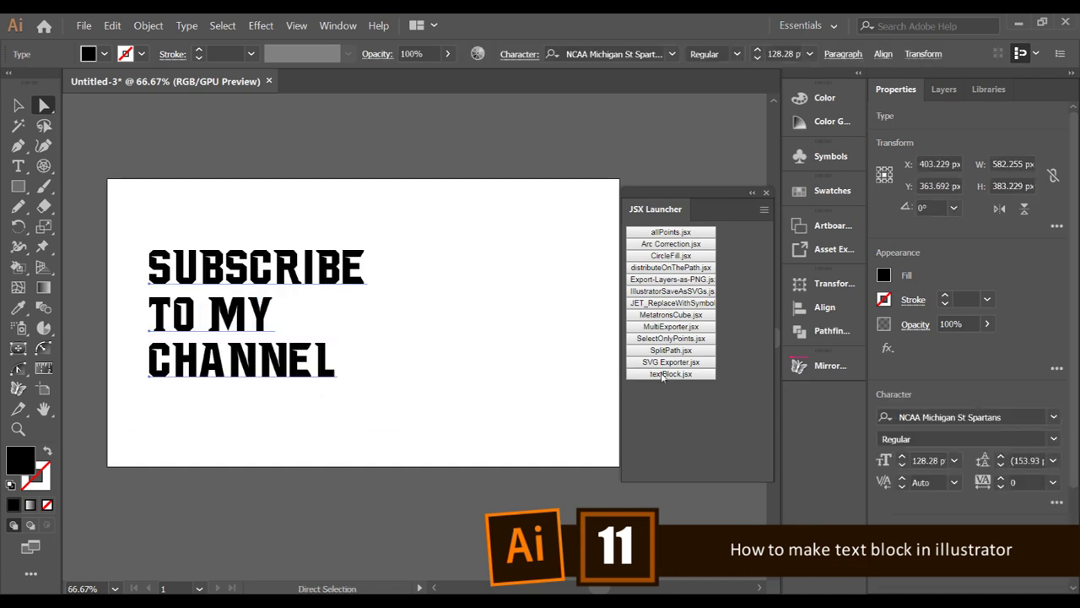
click(671, 373)
click(677, 285)
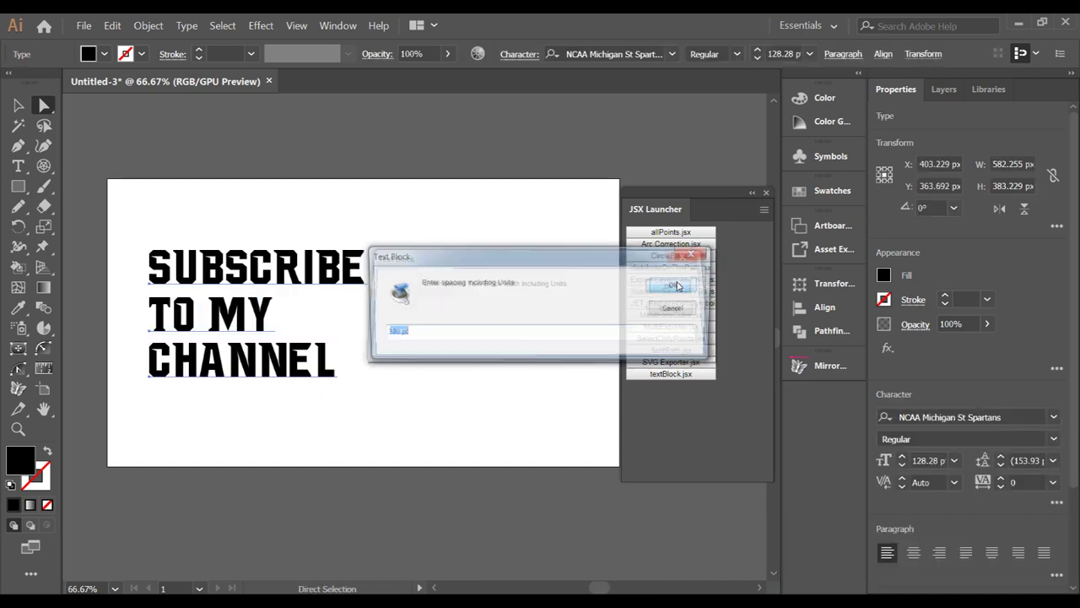
click(677, 285)
Step: Enlarge the new justified text block group and move it down-right beside the original
click(503, 366)
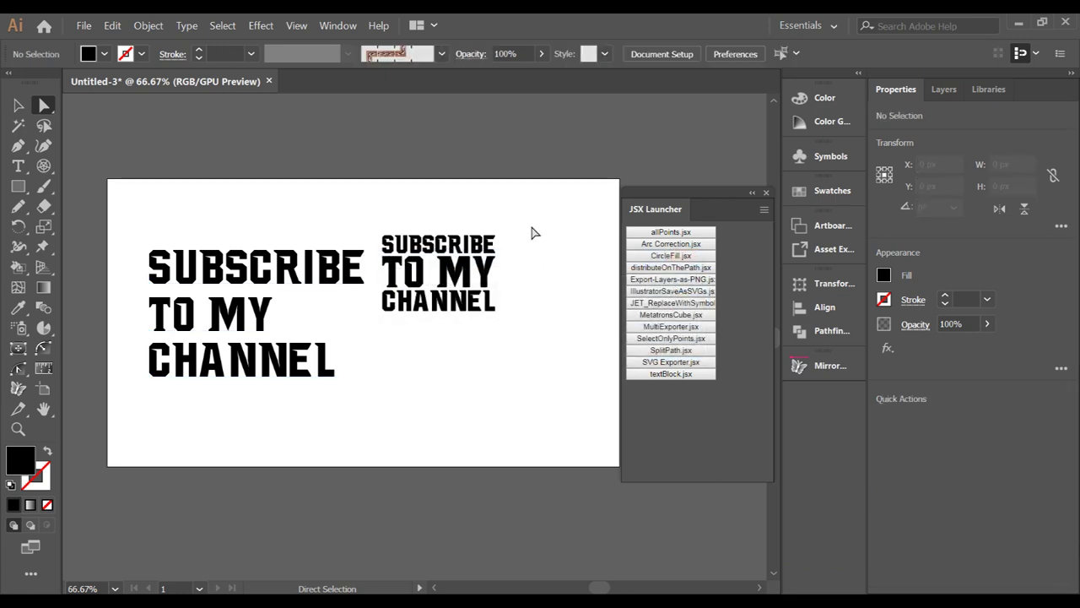
drag(531, 231, 380, 332)
drag(500, 314, 541, 360)
click(534, 428)
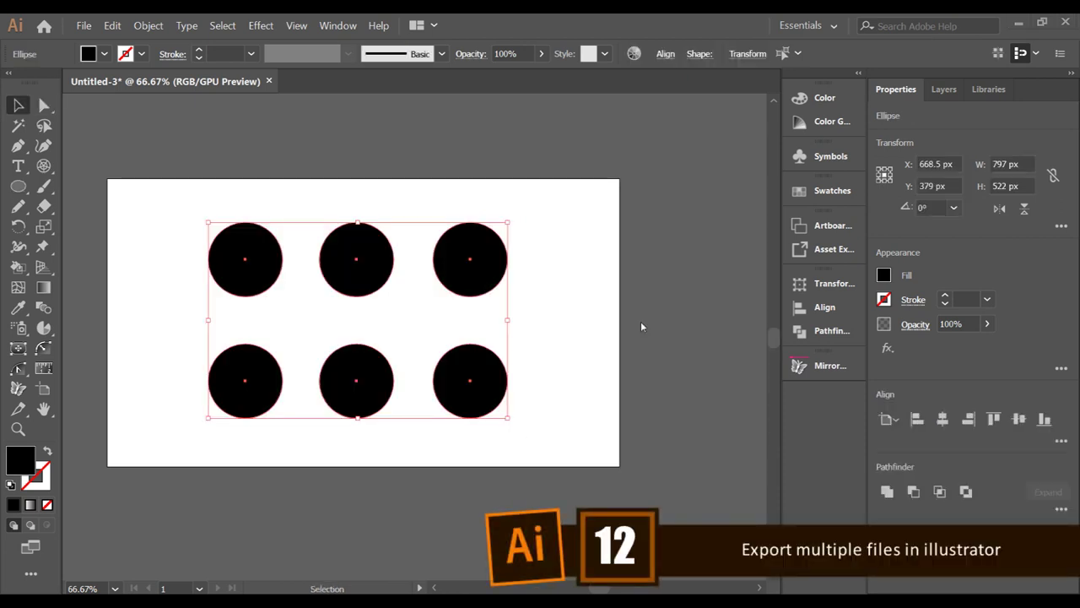
Step: Add the six circles to Asset Export as separate assets and export them into the Test folder
click(560, 265)
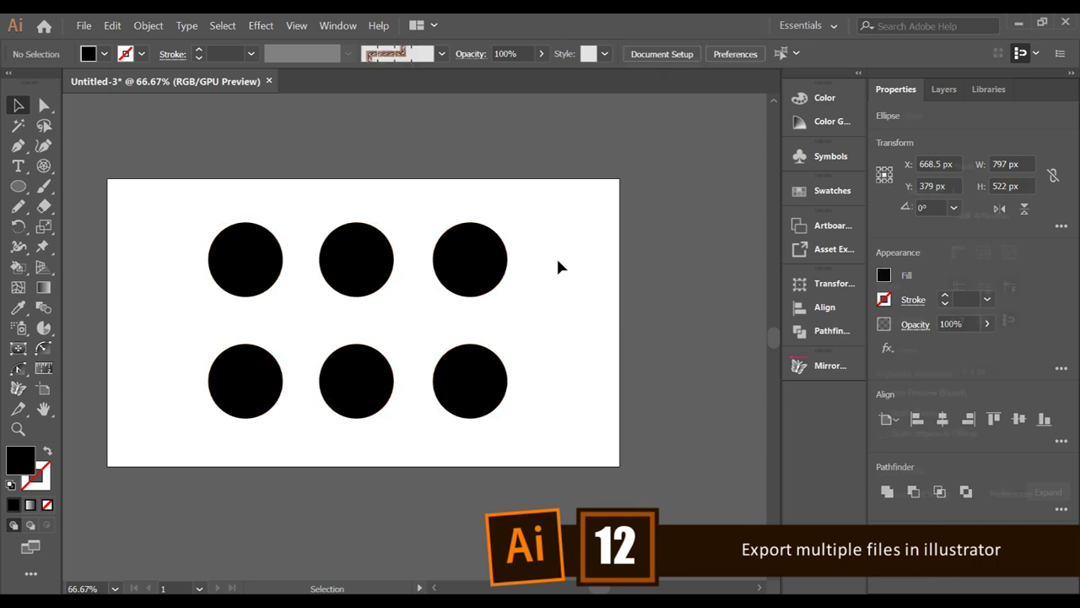
drag(541, 193, 171, 474)
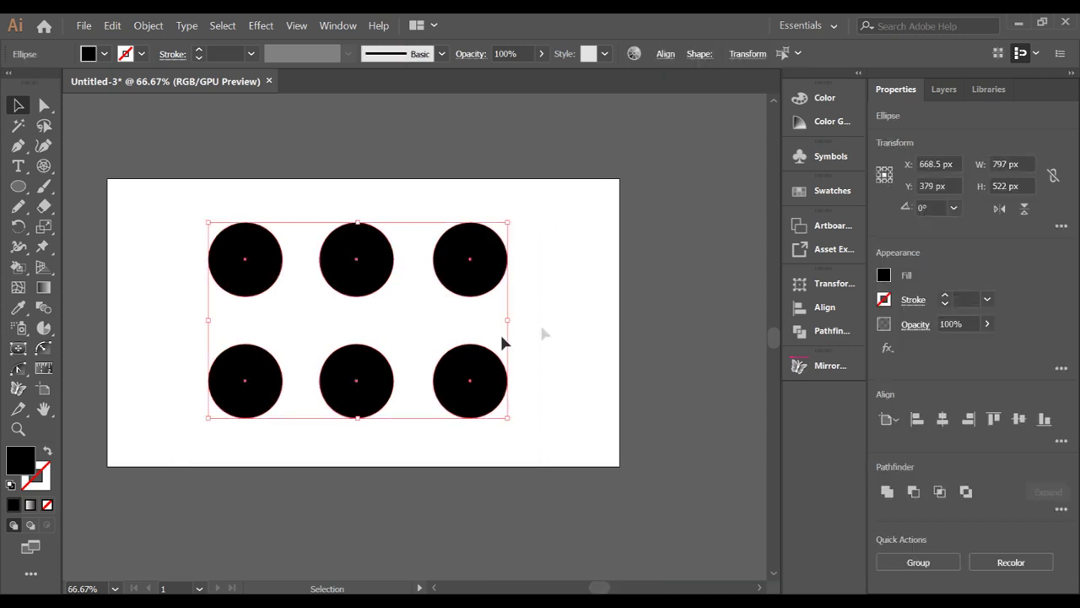
click(806, 260)
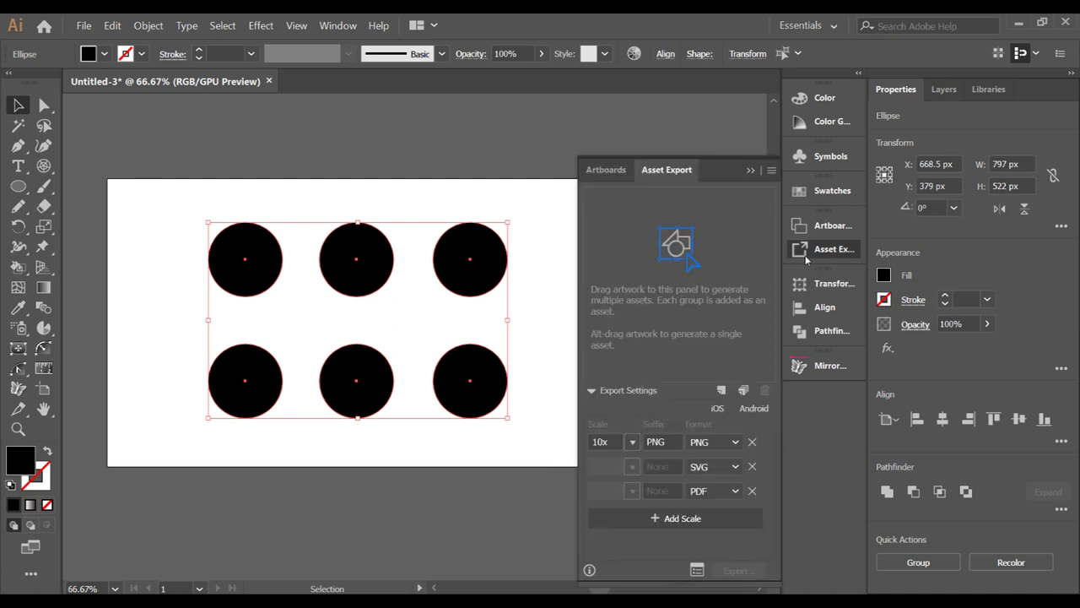
drag(475, 272, 662, 304)
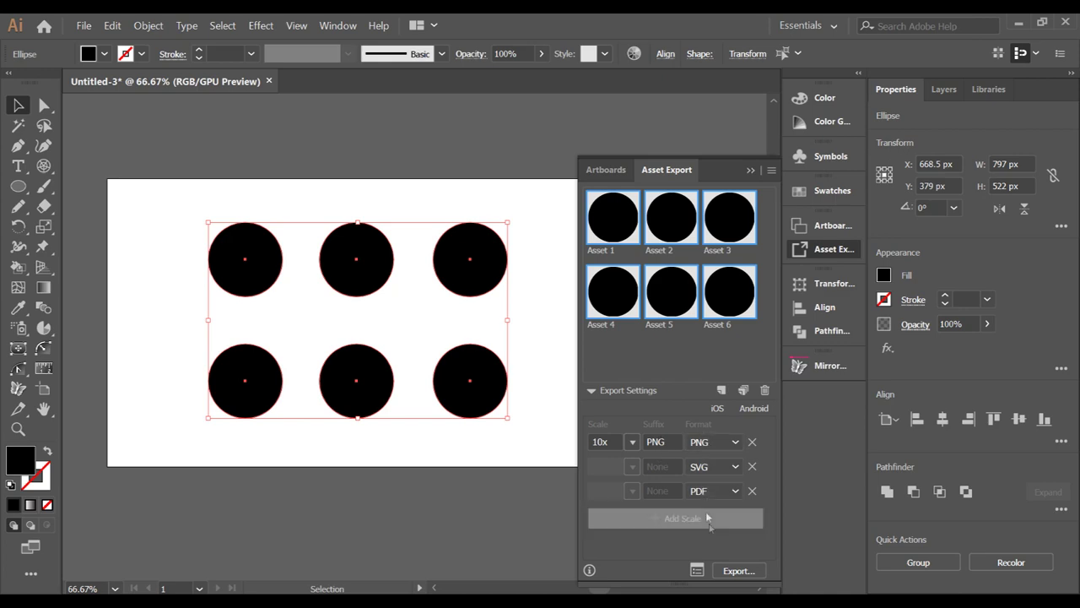
click(723, 572)
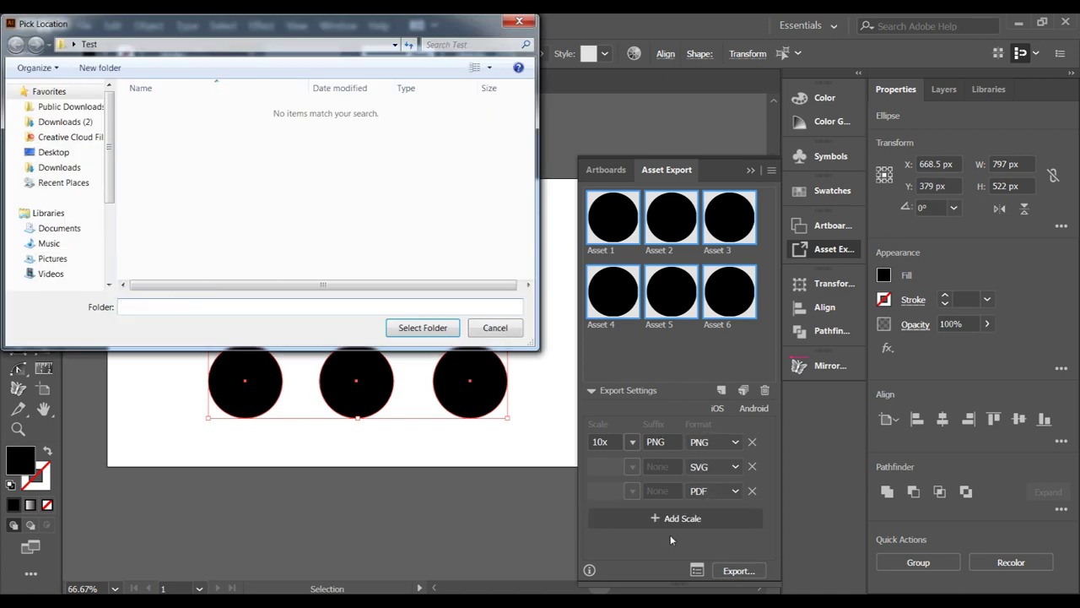
click(394, 326)
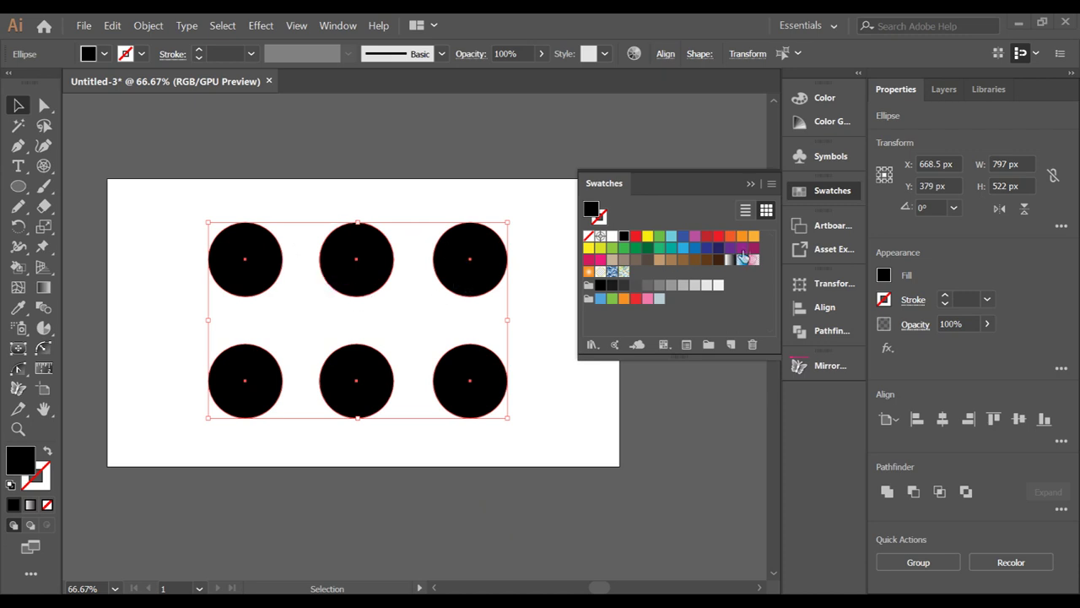
Step: Select the yellow, green and neighbouring swatches in the Swatches panel
ctrl+click(624, 247)
ctrl+click(588, 247)
drag(588, 247, 675, 275)
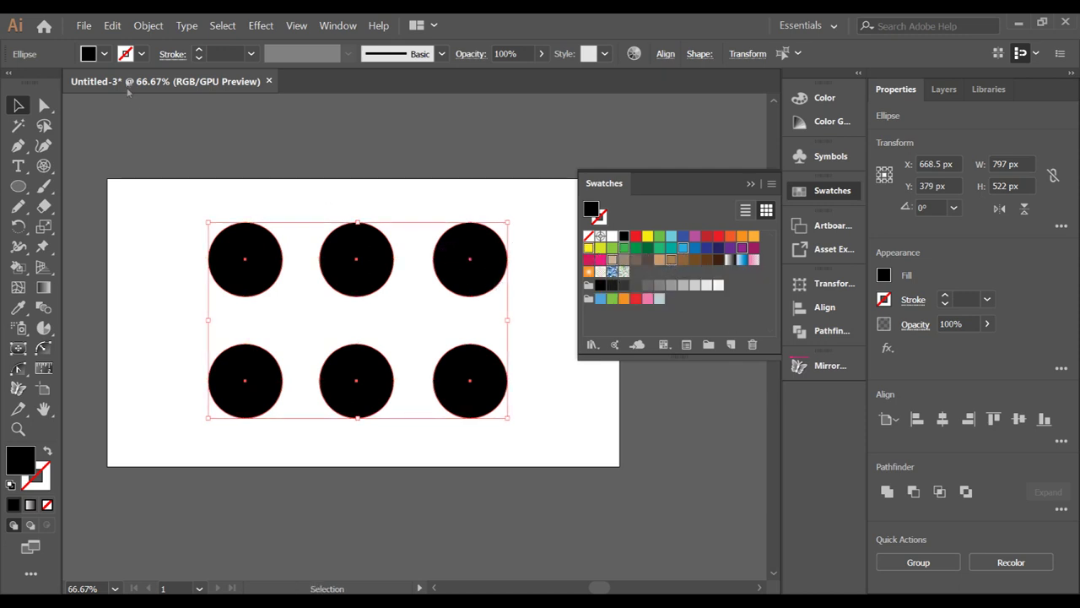
Step: Run the RandomSwatchesFill script from Local Disk (C:) on the circles
click(85, 26)
mouse_move(253, 291)
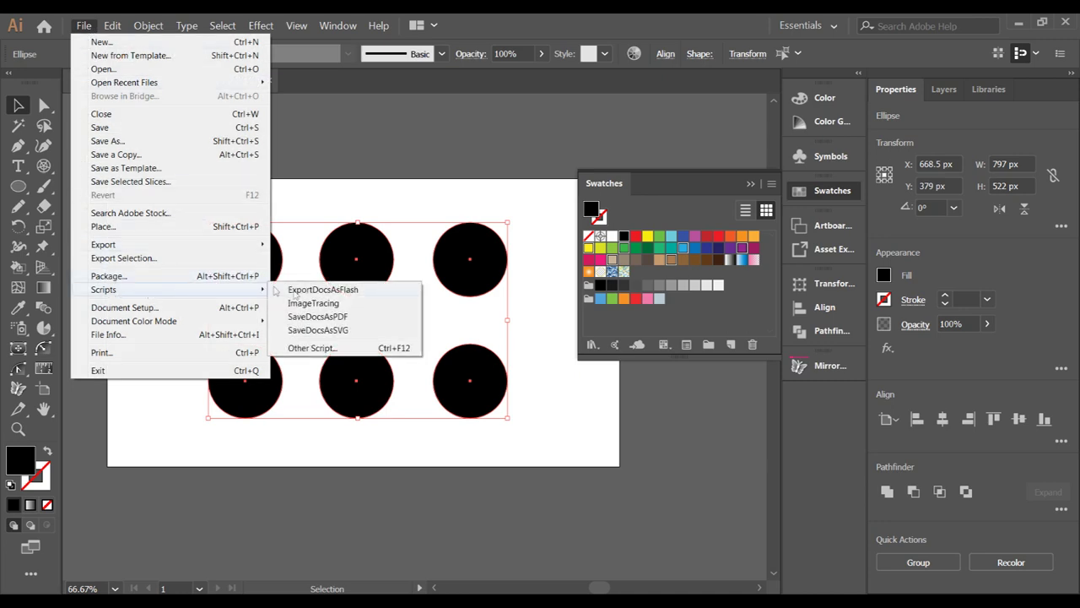
click(321, 349)
double_click(195, 126)
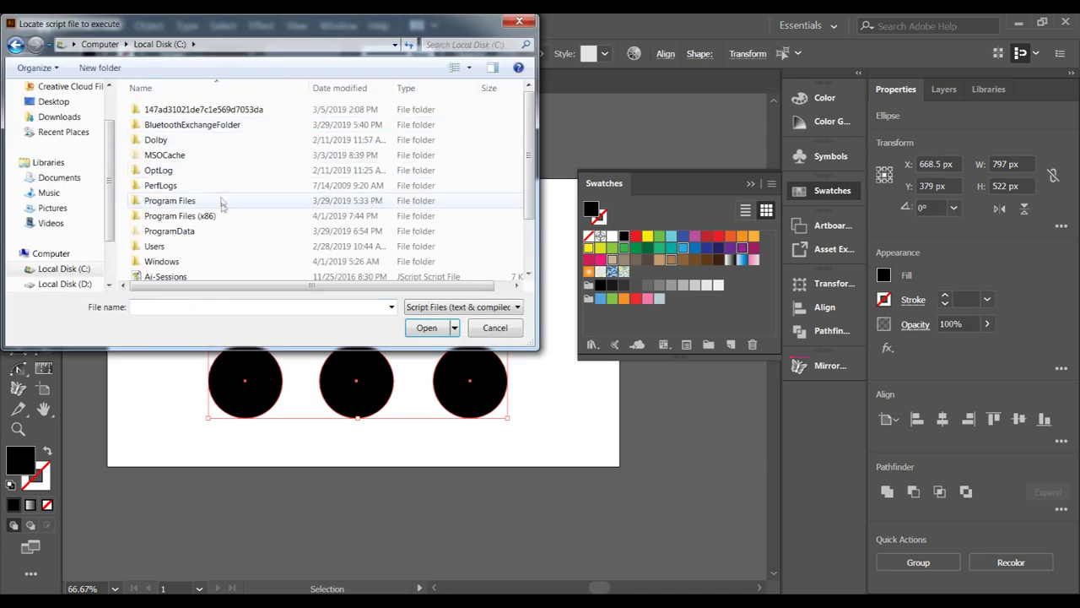
scroll(211, 247, down, 2)
double_click(182, 226)
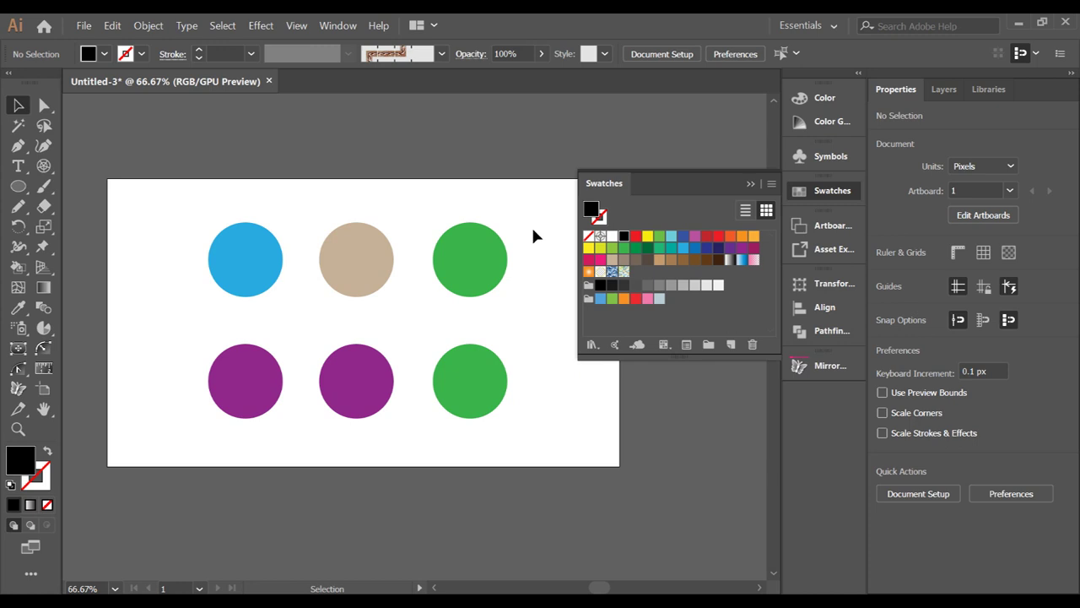
Step: Close the Swatches panel and select all six circles
click(731, 442)
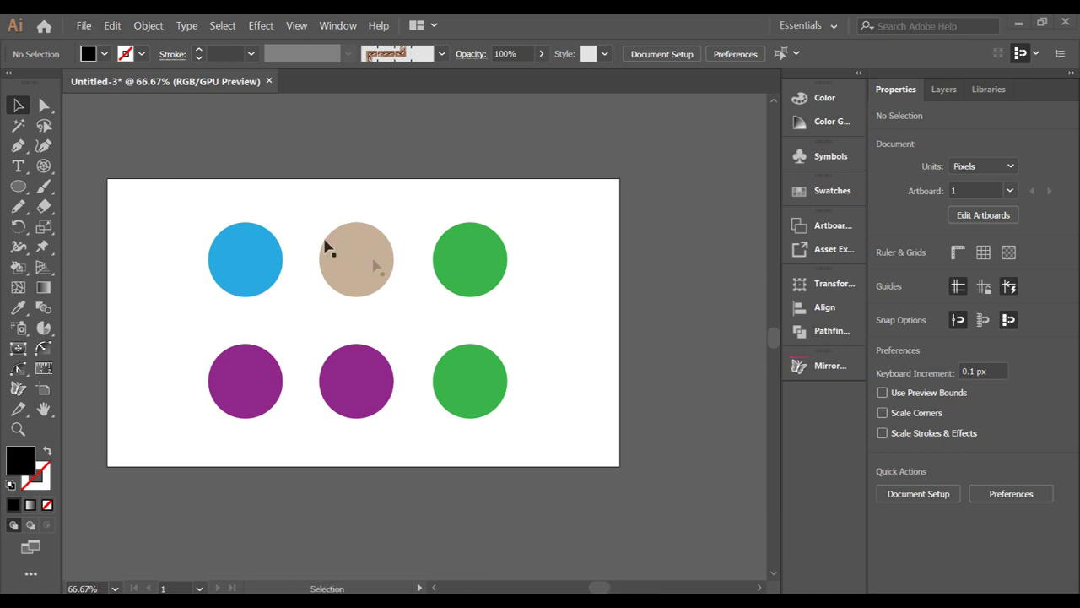
click(232, 393)
key(ctrl+a)
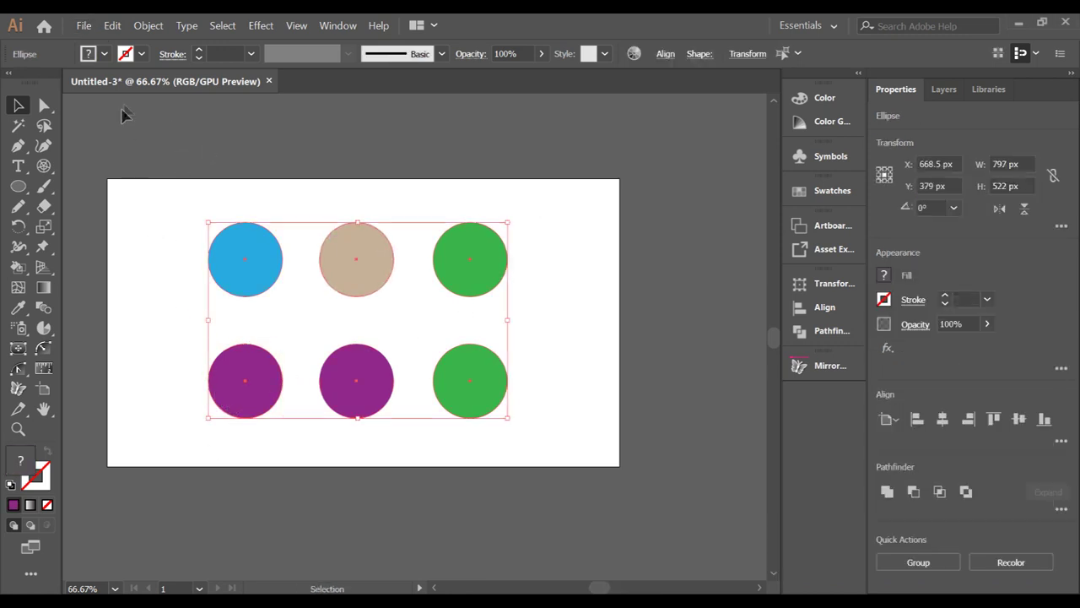
Step: Run the RandResize script from Local Disk (C:) with a 50 minimum and default maximum
click(84, 25)
mouse_move(118, 292)
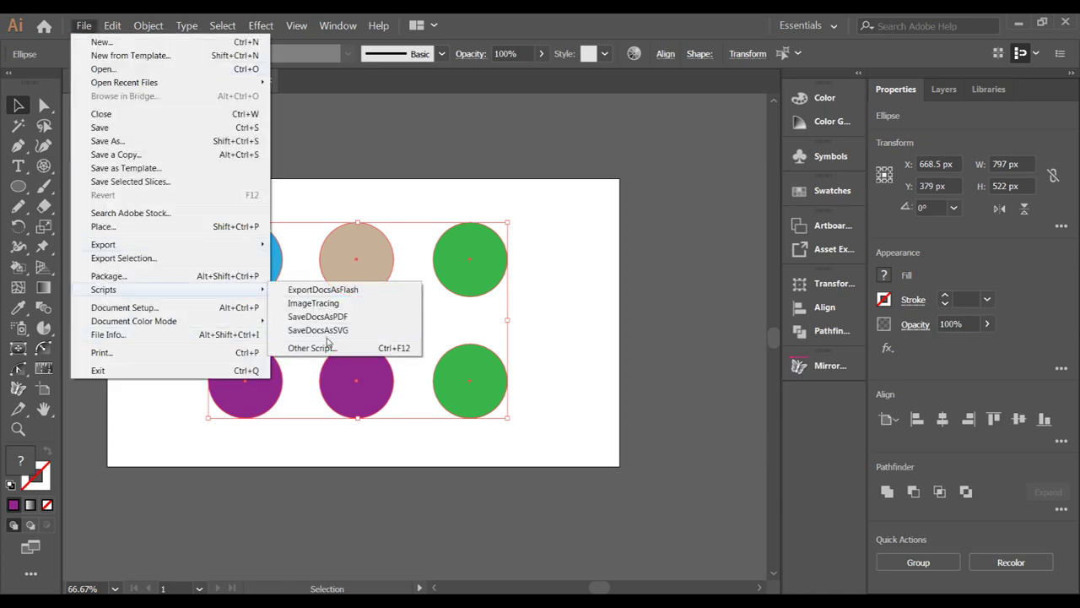
click(327, 348)
double_click(207, 117)
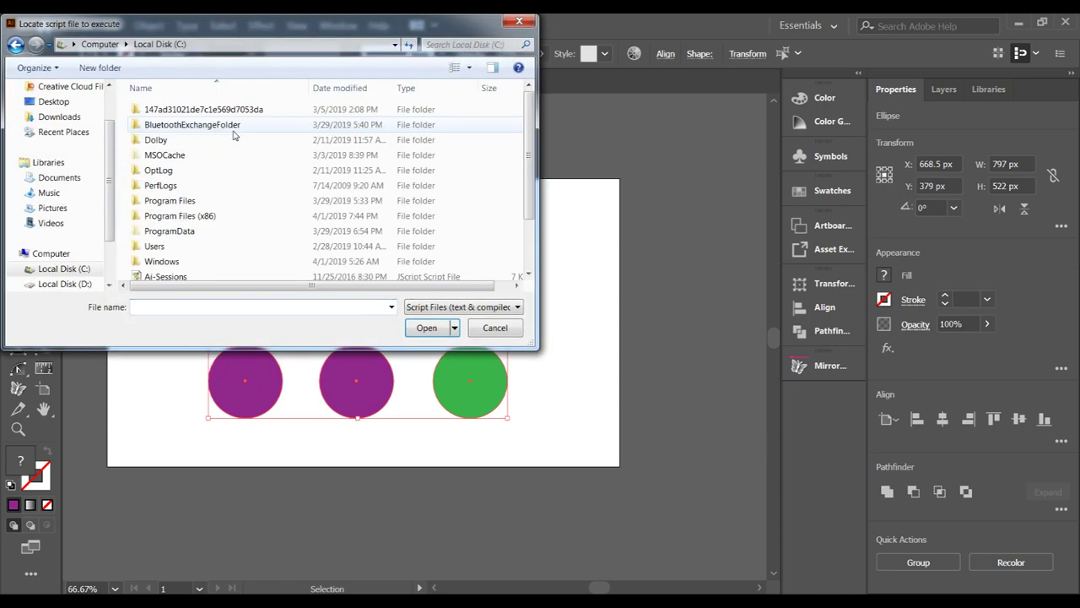
scroll(222, 258, down, 2)
double_click(210, 256)
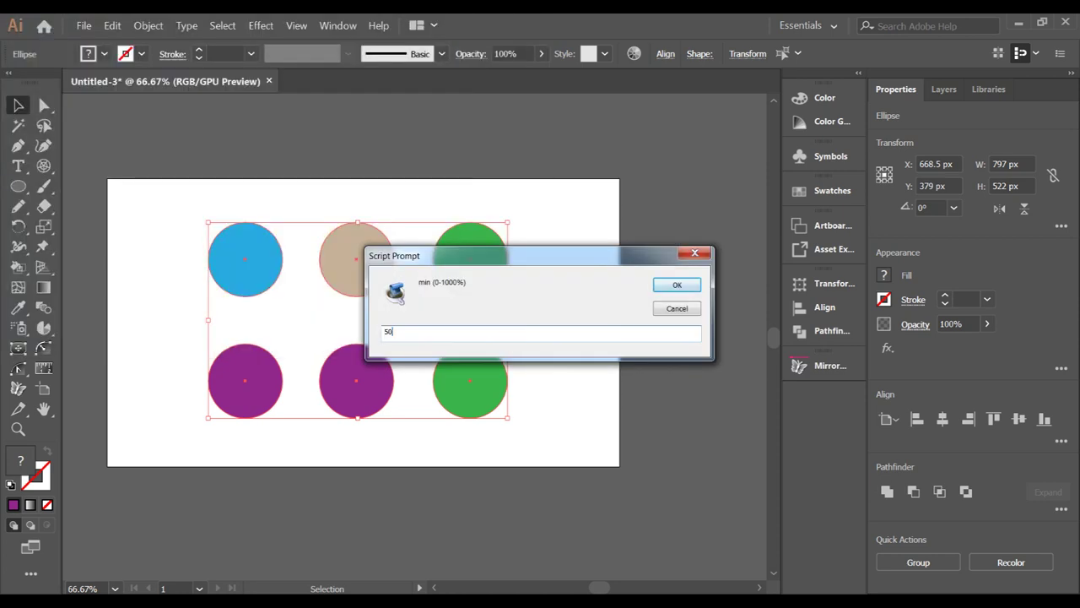
text(50)
key(Return)
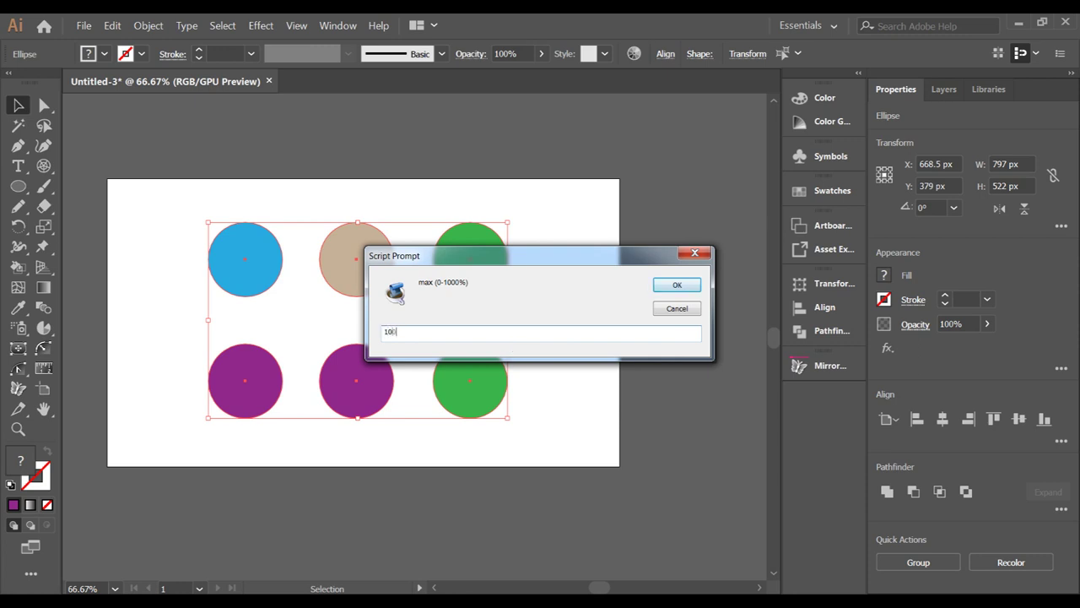
key(Return)
Step: Deselect the resized circles and switch to the Direct Selection tool
click(644, 366)
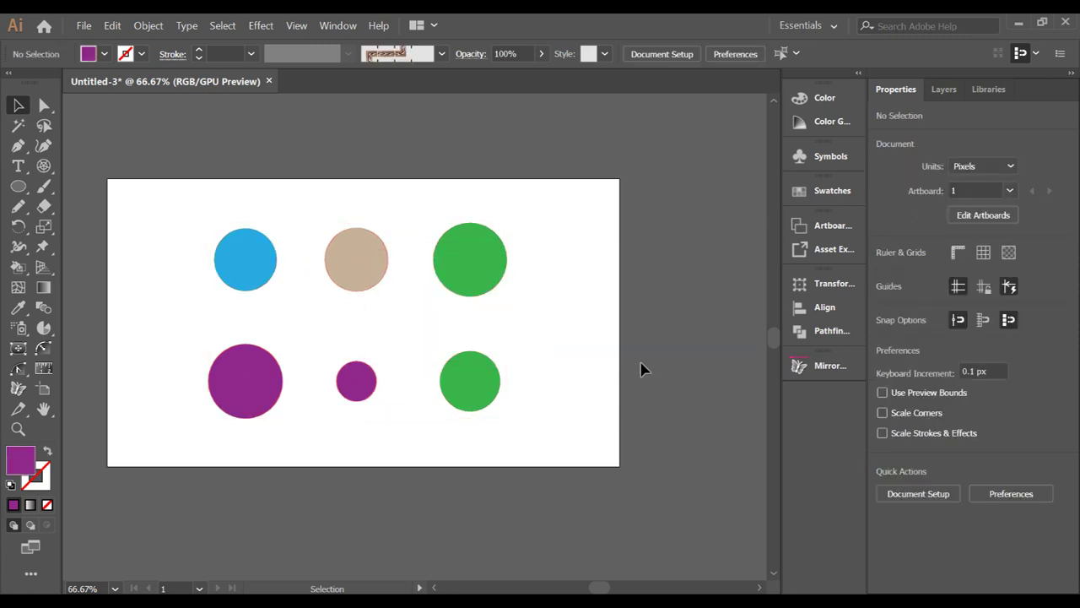
scroll(619, 374, down, 1)
scroll(445, 386, up, 2)
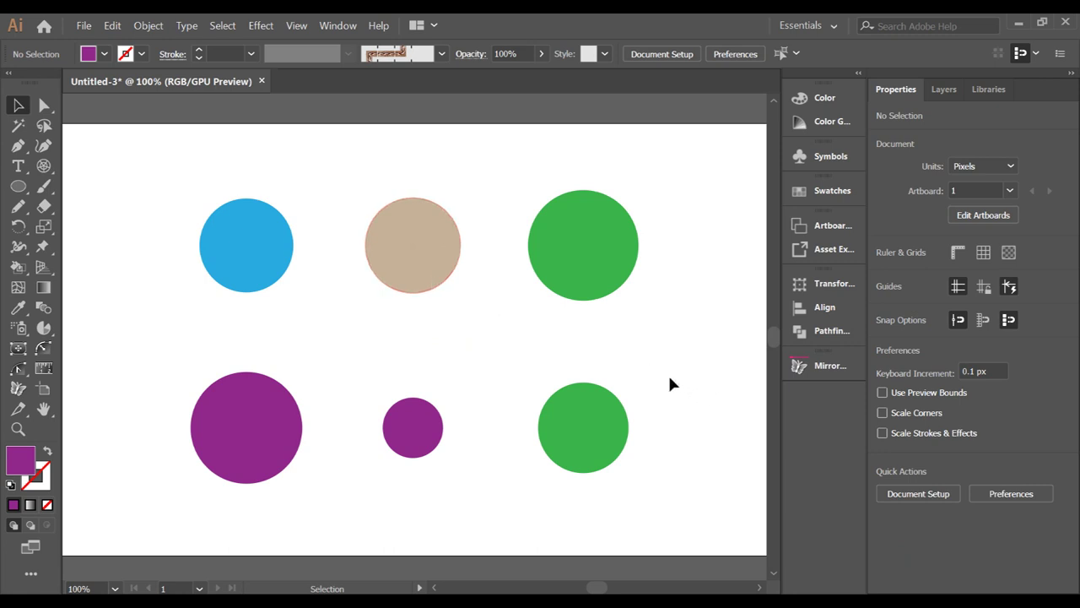
scroll(432, 492, down, 1)
key(a)
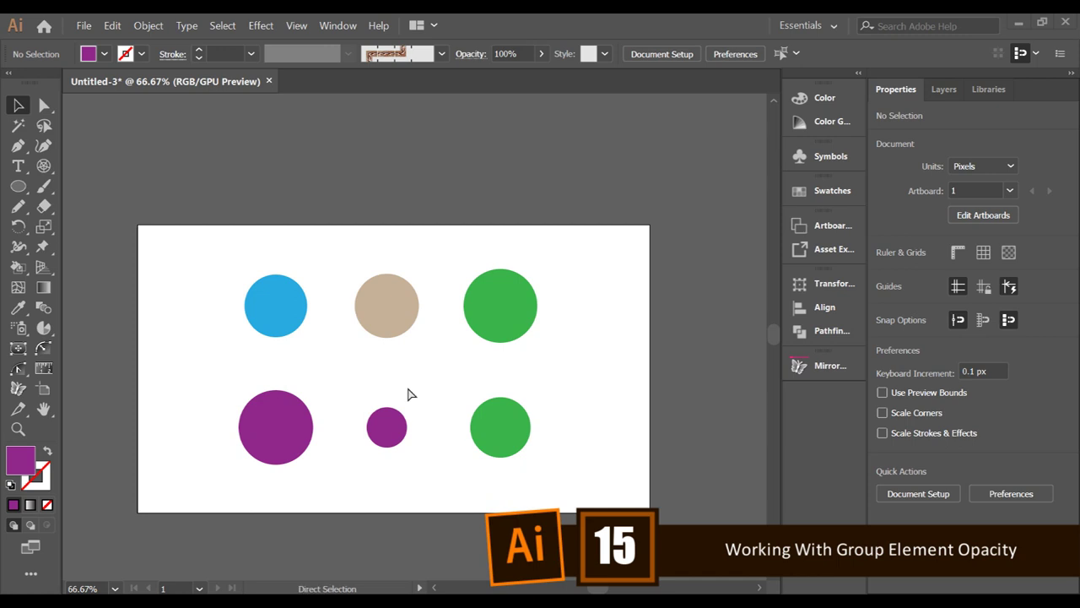
Step: Select all six circles and run RandOpacity.jsx from Local Disk (C:)
key(v)
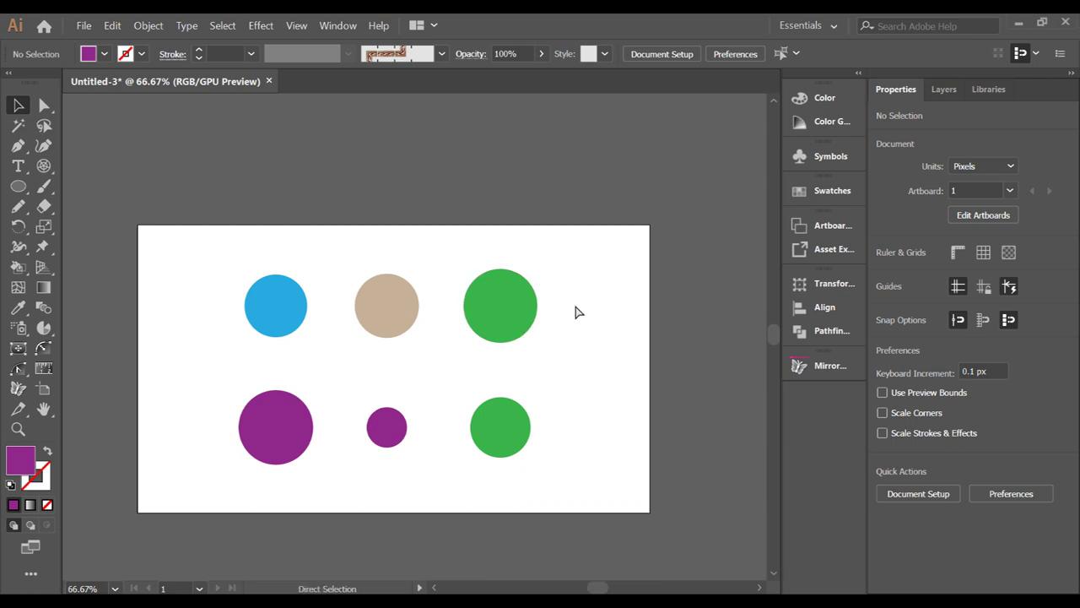
key(ctrl+a)
click(89, 26)
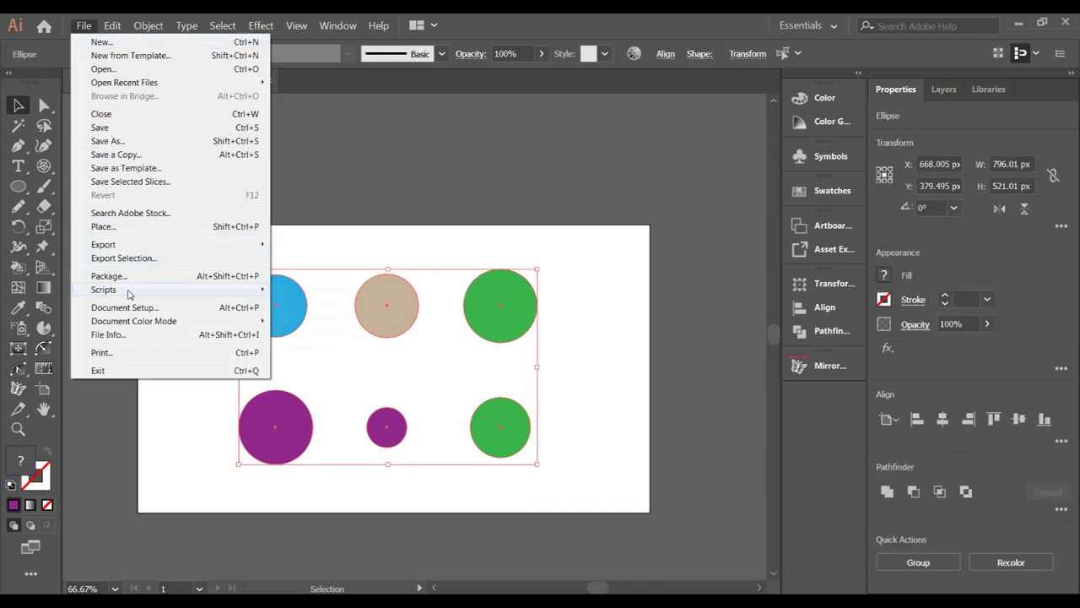
mouse_move(127, 293)
click(335, 351)
double_click(194, 118)
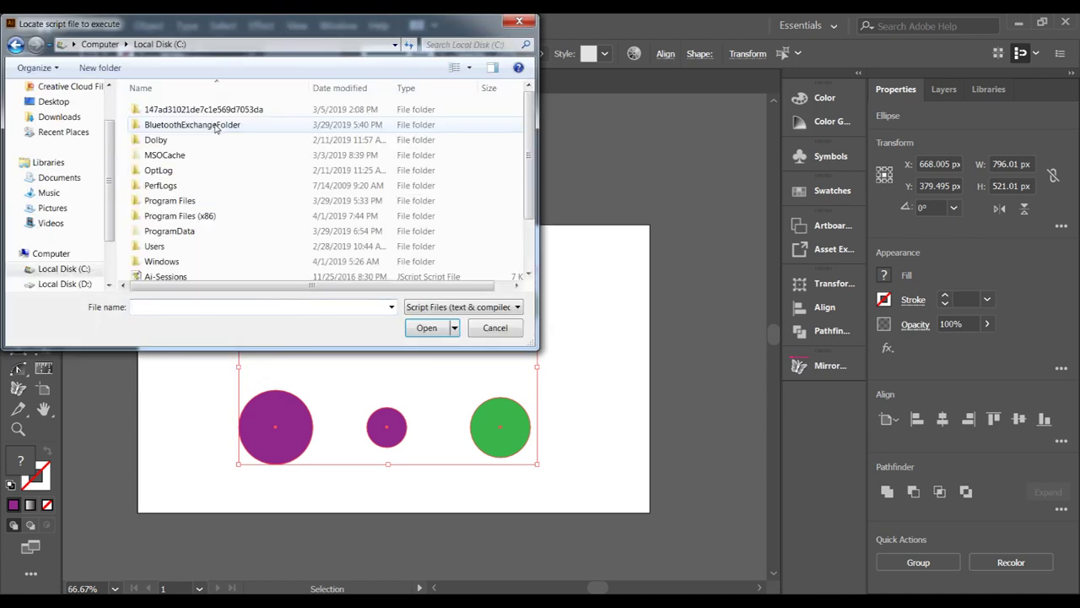
scroll(198, 236, down, 2)
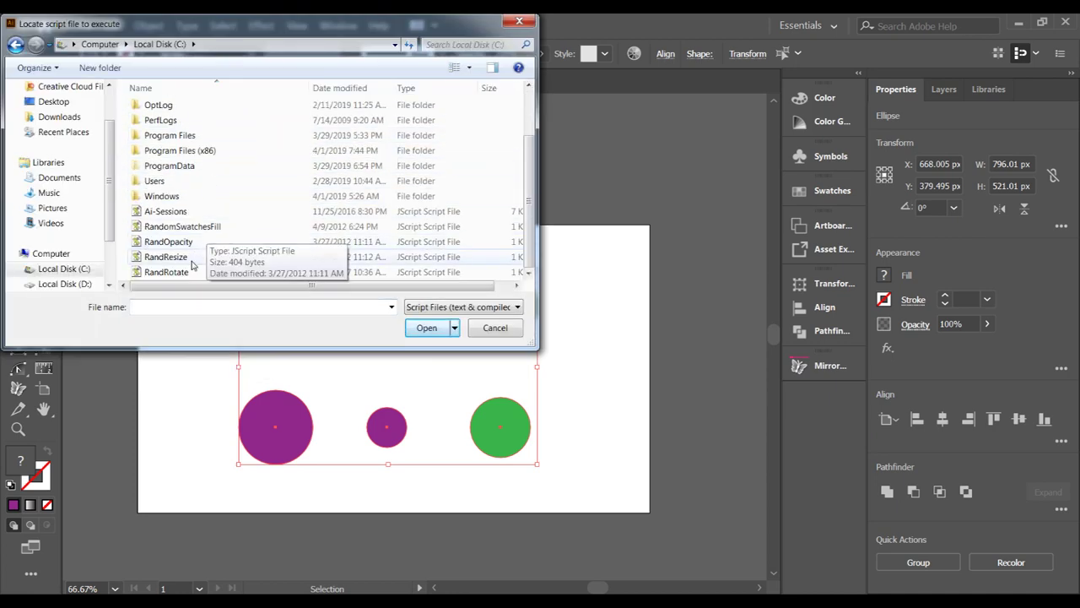
double_click(173, 243)
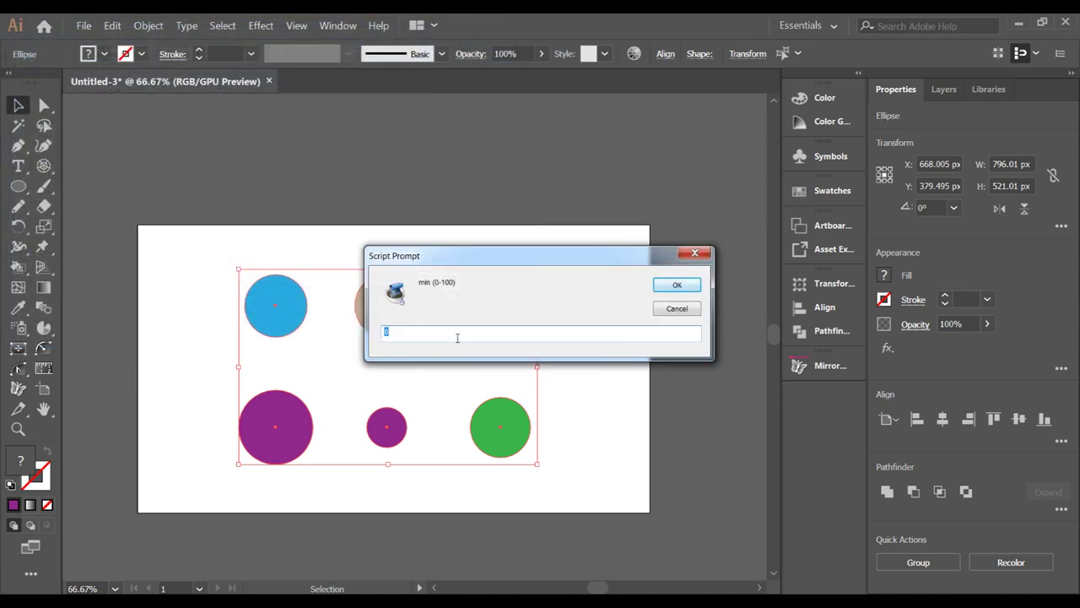
Step: Set the opacity range to 40 minimum and 100 maximum, then deselect the circles
key(Return)
text(100)
click(482, 364)
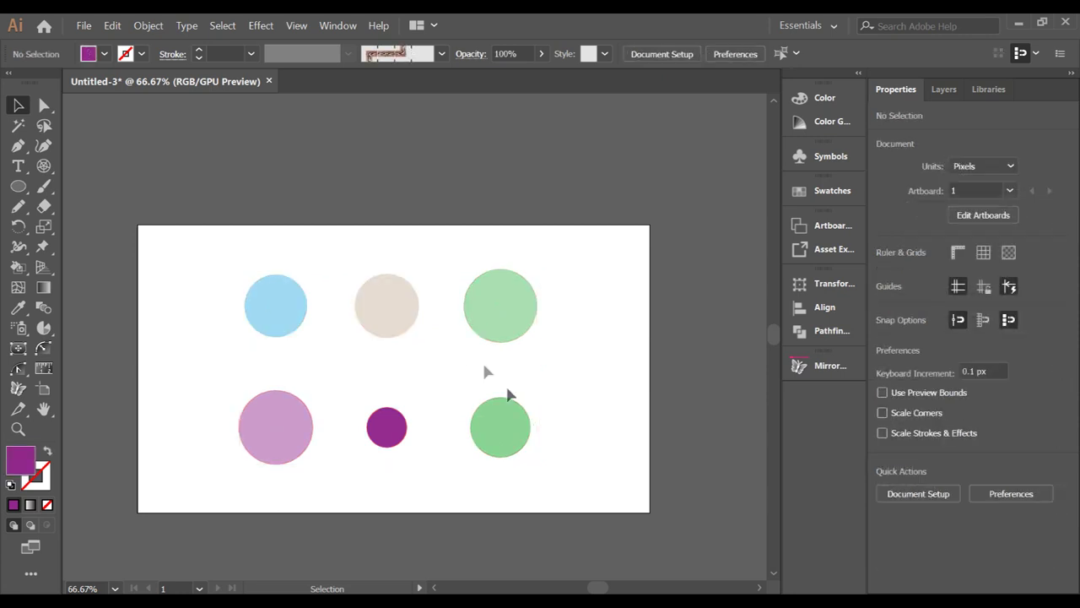
scroll(307, 473, up, 1)
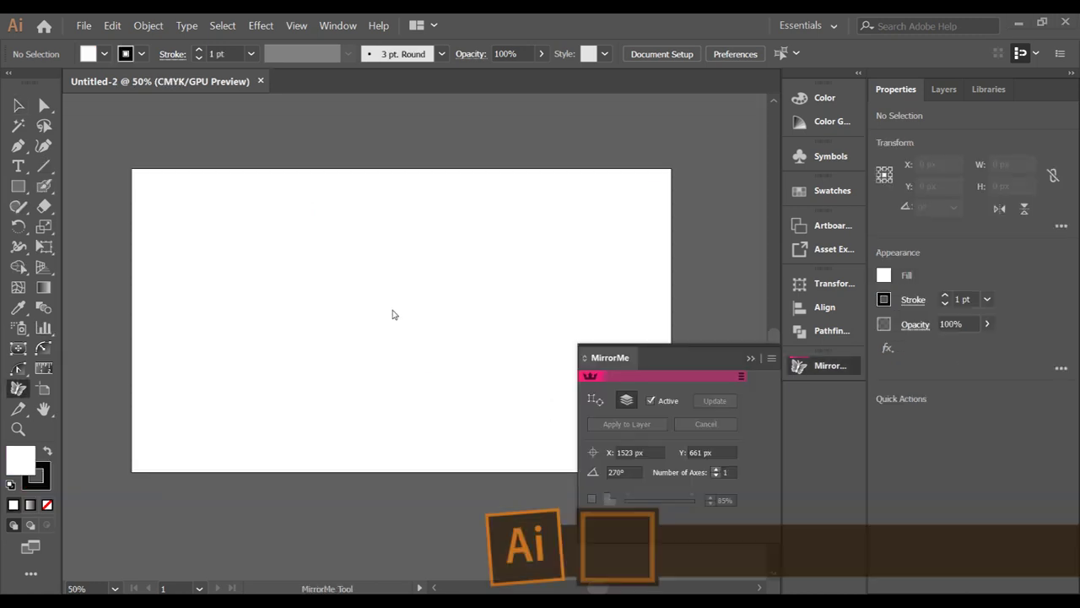
Step: Place the MirrorMe vertical axis on the artboard and apply it to the layer
click(393, 310)
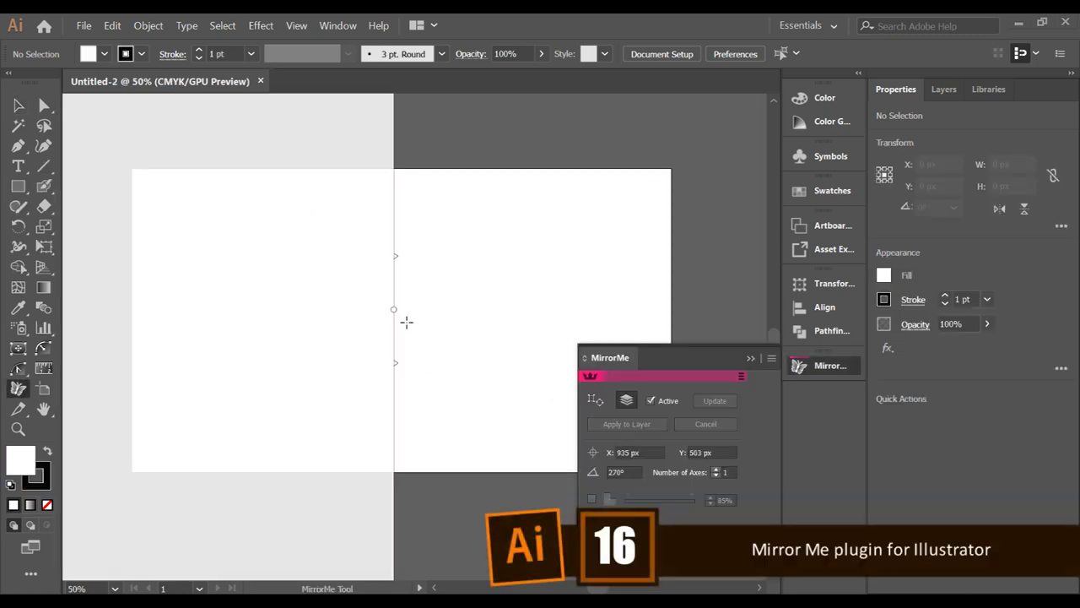
drag(407, 321, 405, 322)
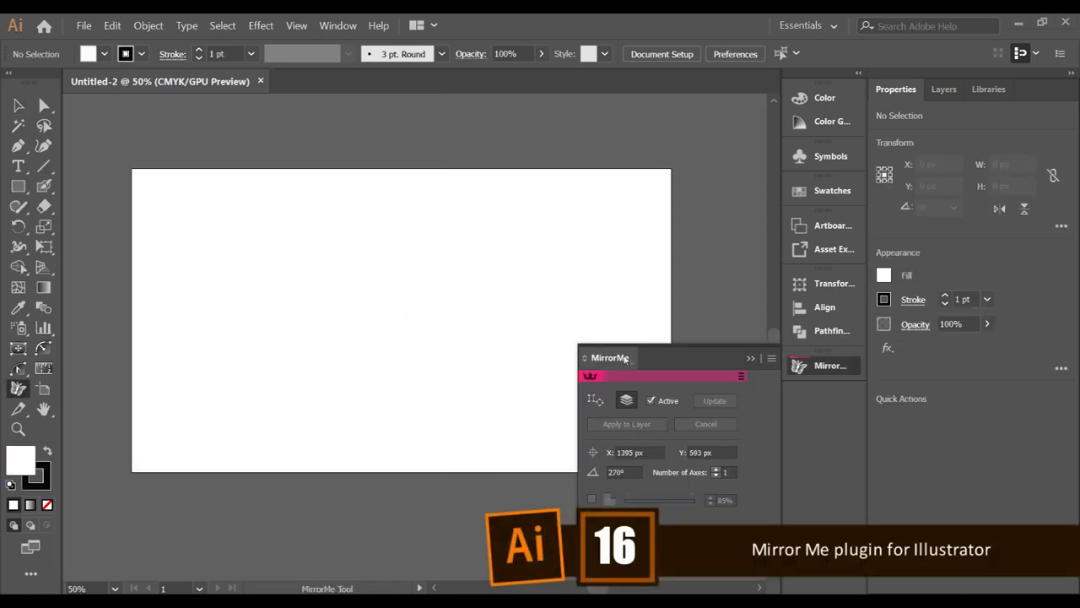
click(748, 359)
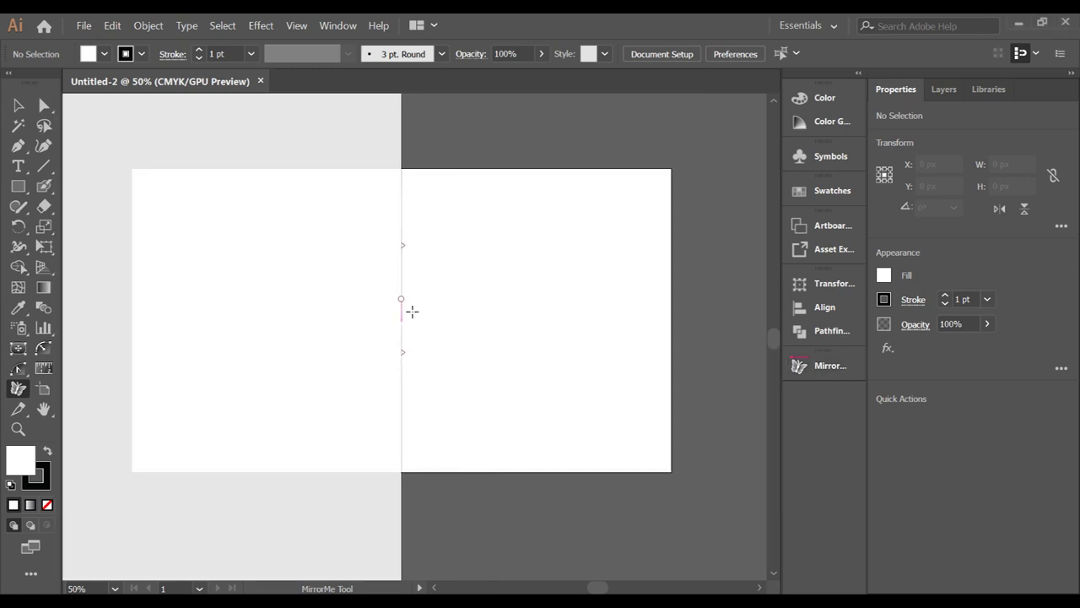
click(412, 311)
click(475, 142)
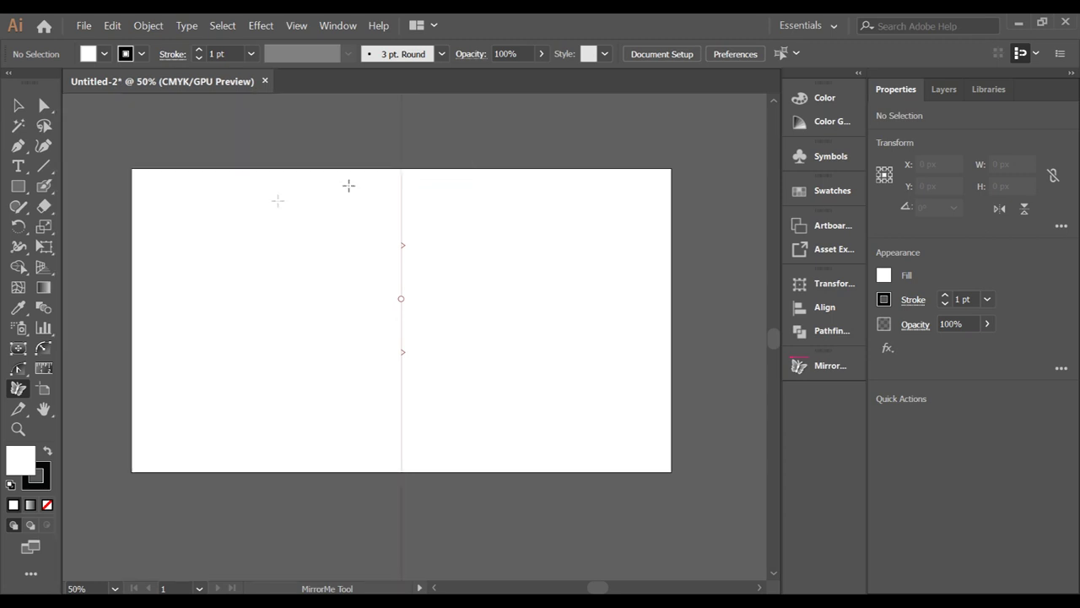
Step: With the Blob Brush, draw mirrored eyelid, lower eye curve, pupil and nose strokes
key(shift+b)
mouse_move(406, 290)
mouse_down()
mouse_move(444, 275)
mouse_move(521, 274)
mouse_up()
mouse_move(416, 268)
mouse_down()
mouse_move(446, 305)
mouse_move(490, 286)
mouse_up()
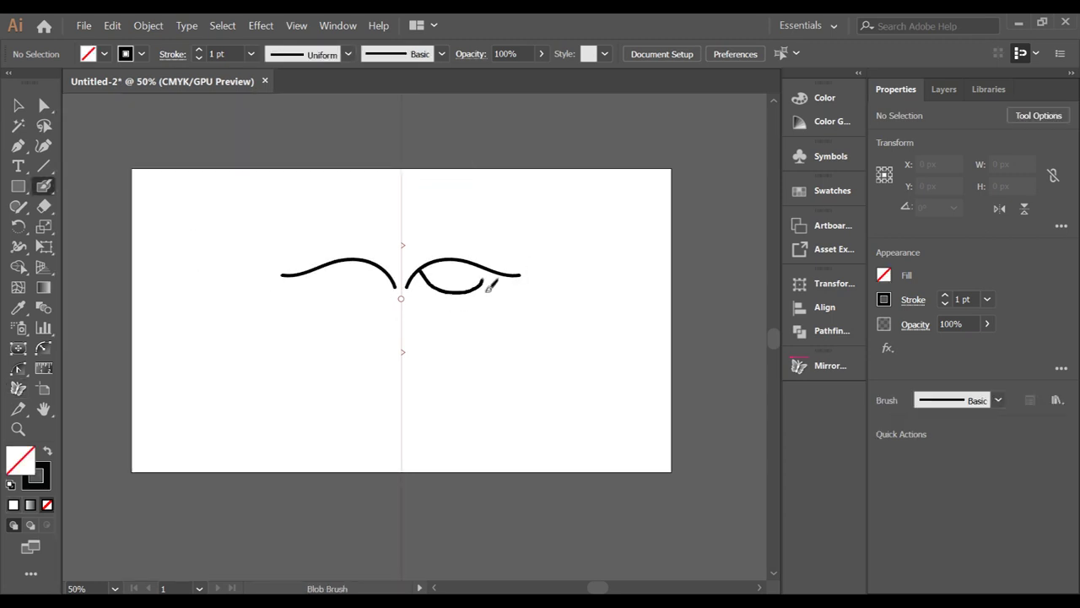
mouse_move(440, 262)
mouse_down()
mouse_move(470, 280)
mouse_move(465, 265)
mouse_up()
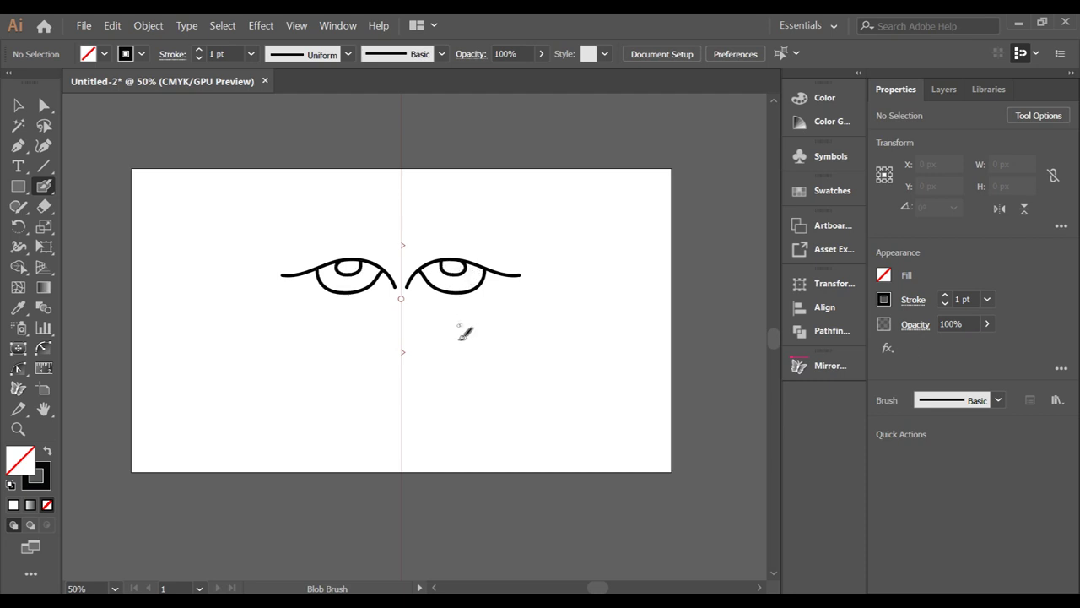
mouse_move(403, 304)
mouse_down()
mouse_move(428, 348)
mouse_move(429, 376)
mouse_move(403, 371)
mouse_up()
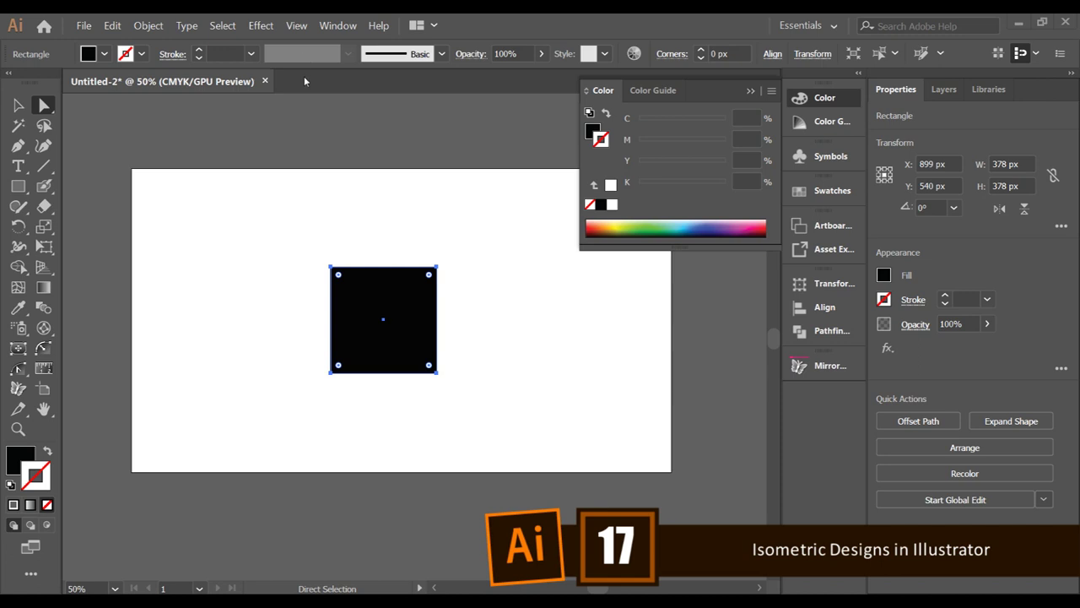
Step: Apply Effect > 3D > Extrude & Bevel to the square with Isometric Left position and preview
click(260, 26)
mouse_move(287, 109)
click(433, 111)
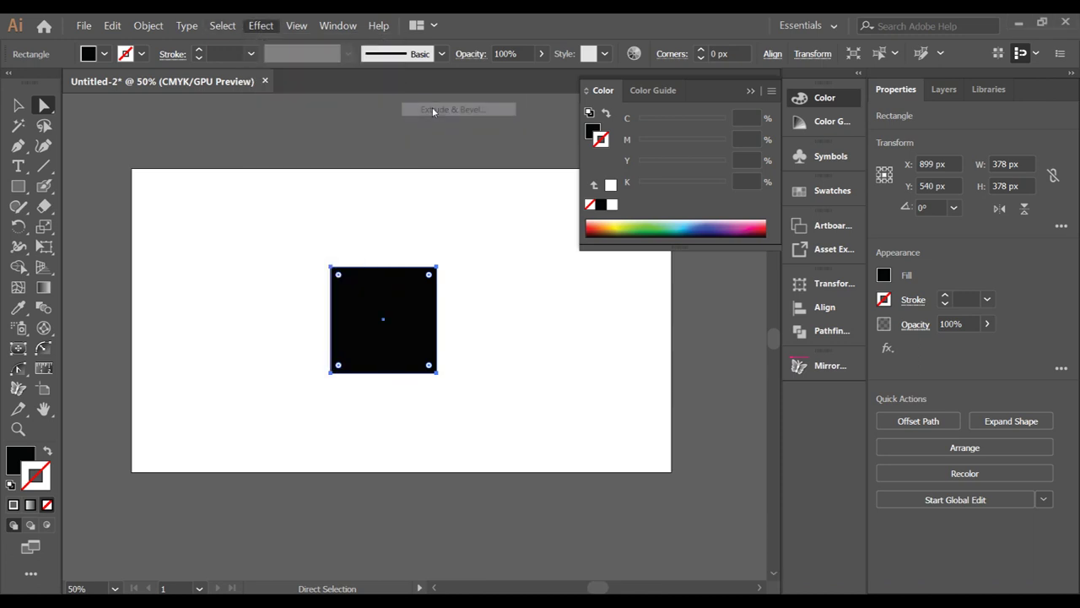
drag(714, 152, 441, 130)
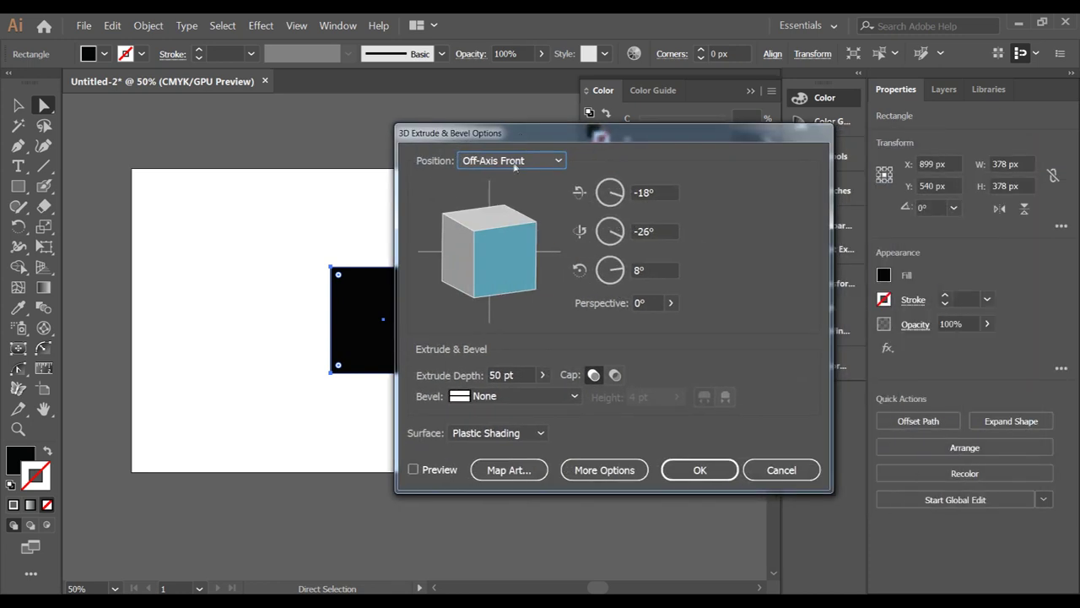
click(472, 162)
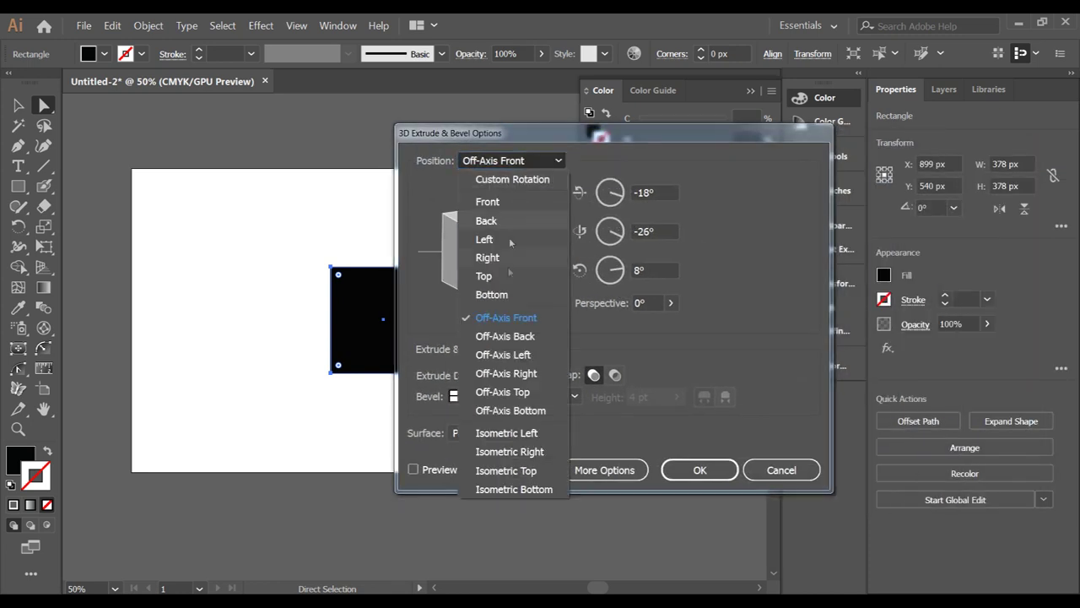
click(518, 438)
click(414, 470)
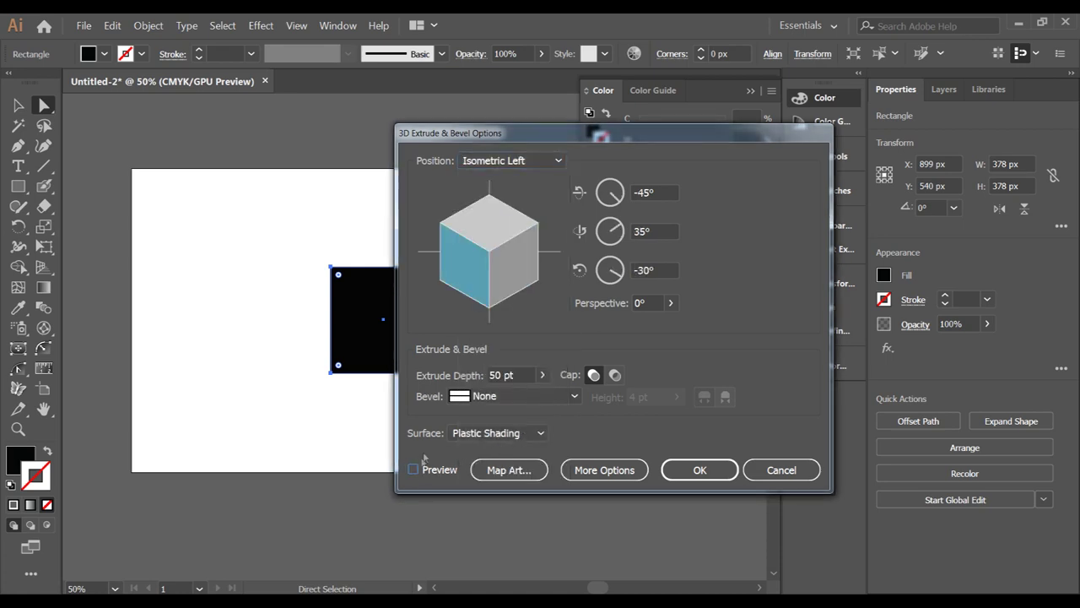
drag(538, 139, 671, 145)
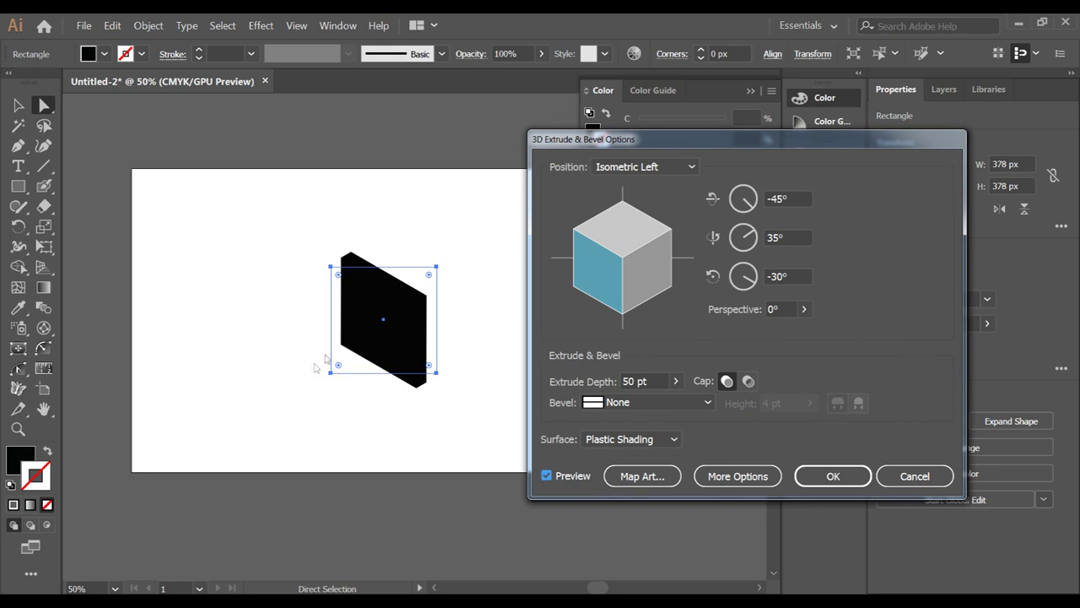
click(846, 476)
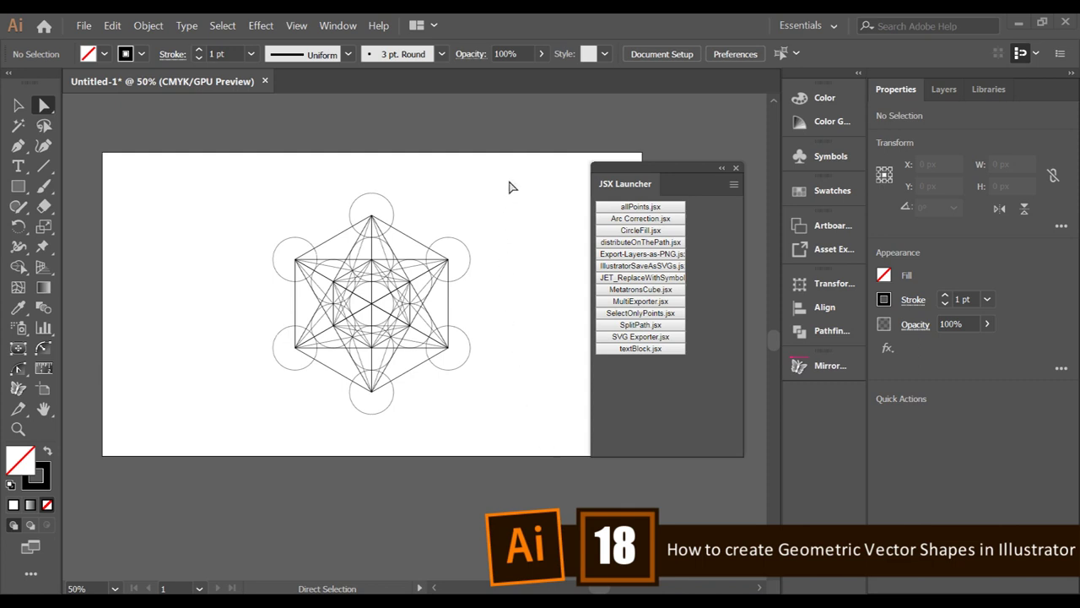
Step: Select and delete the existing Metatron's Cube artwork
drag(507, 176, 222, 454)
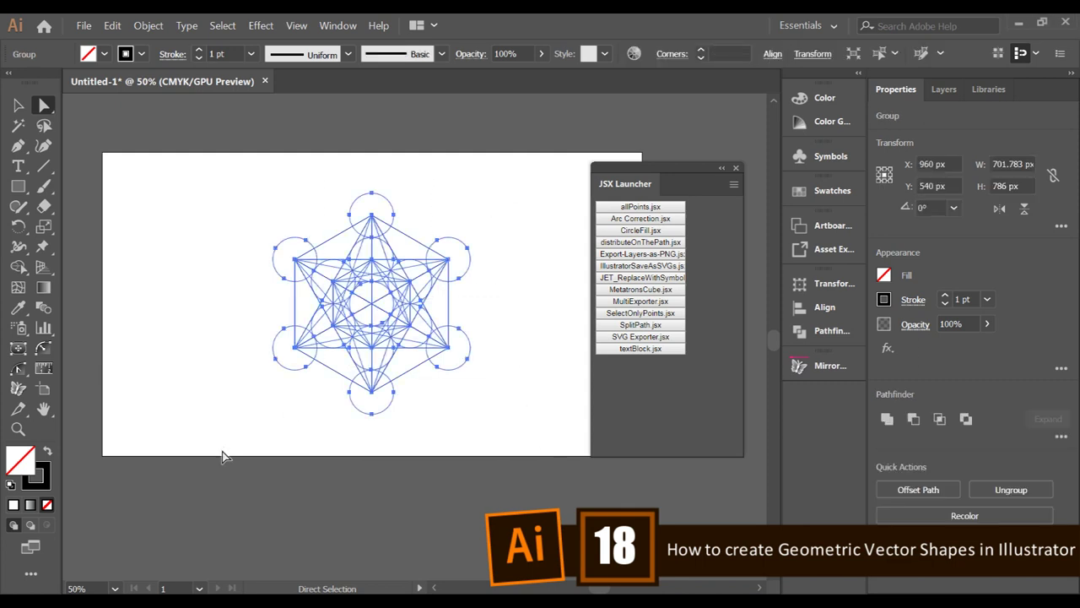
click(236, 410)
drag(249, 181, 506, 430)
key(Delete)
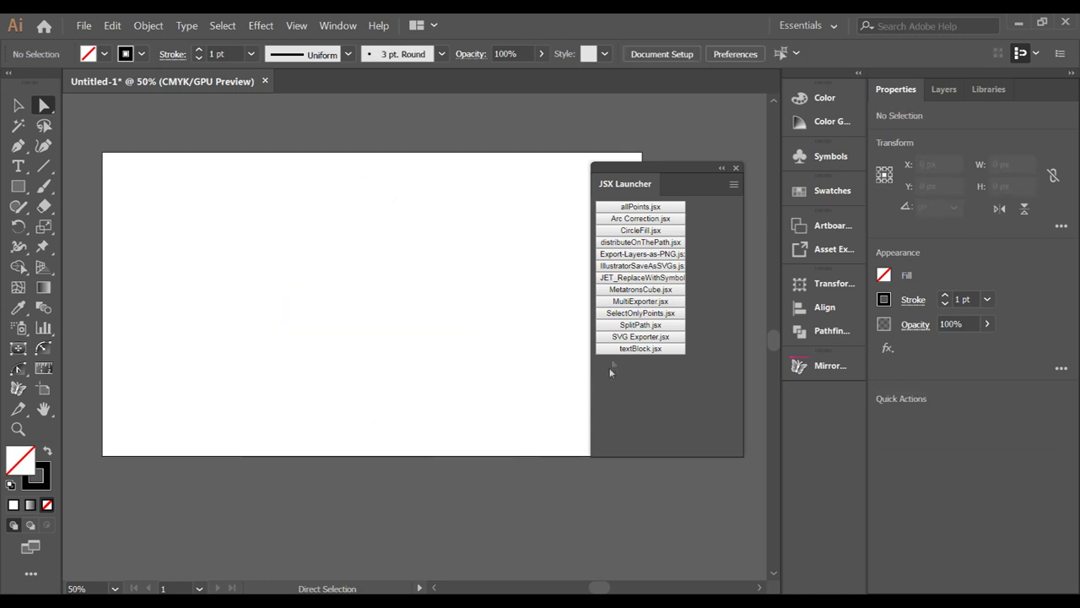
Step: Generate a default Metatron's Cube with MetatronsCube.jsx, resize it, then delete it
click(639, 289)
drag(511, 217, 155, 210)
click(238, 372)
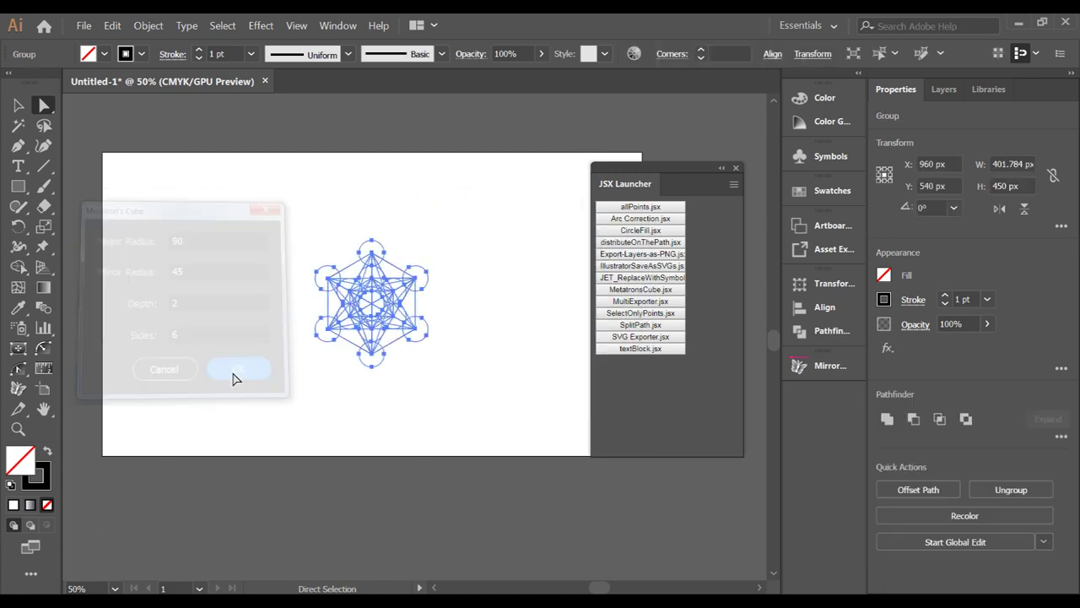
click(330, 403)
key(ctrl+a)
drag(434, 371, 475, 450)
key(Delete)
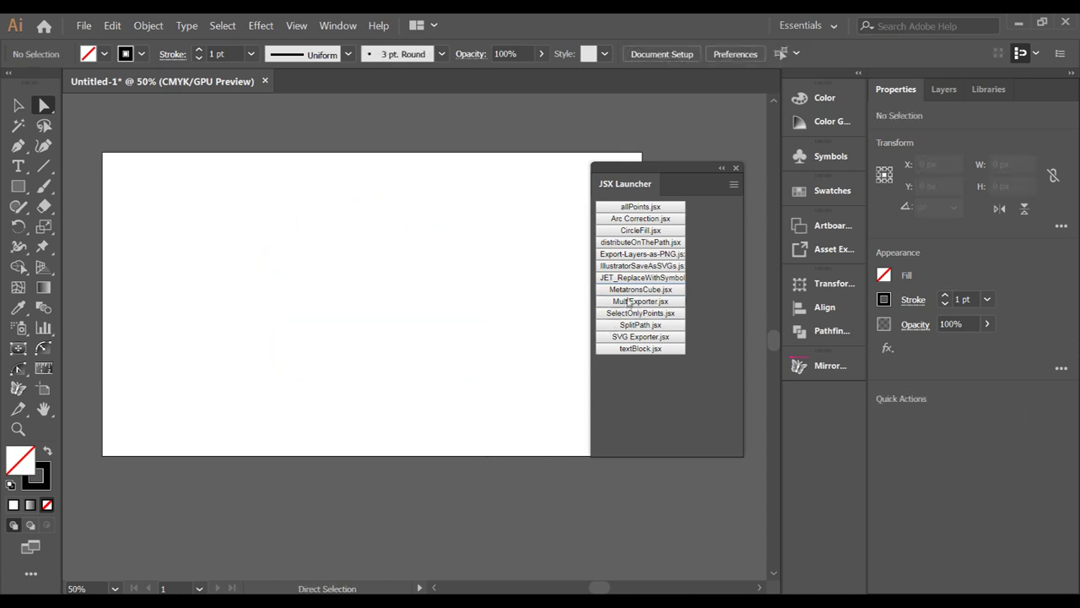
Step: Rerun MetatronsCube.jsx with Sides set to 3 to generate a triangular cube
click(631, 290)
double_click(530, 342)
text(3)
click(590, 379)
Step: Scale up and rotate the triangular cube, shift one part down-left, then deselect
drag(445, 366, 515, 491)
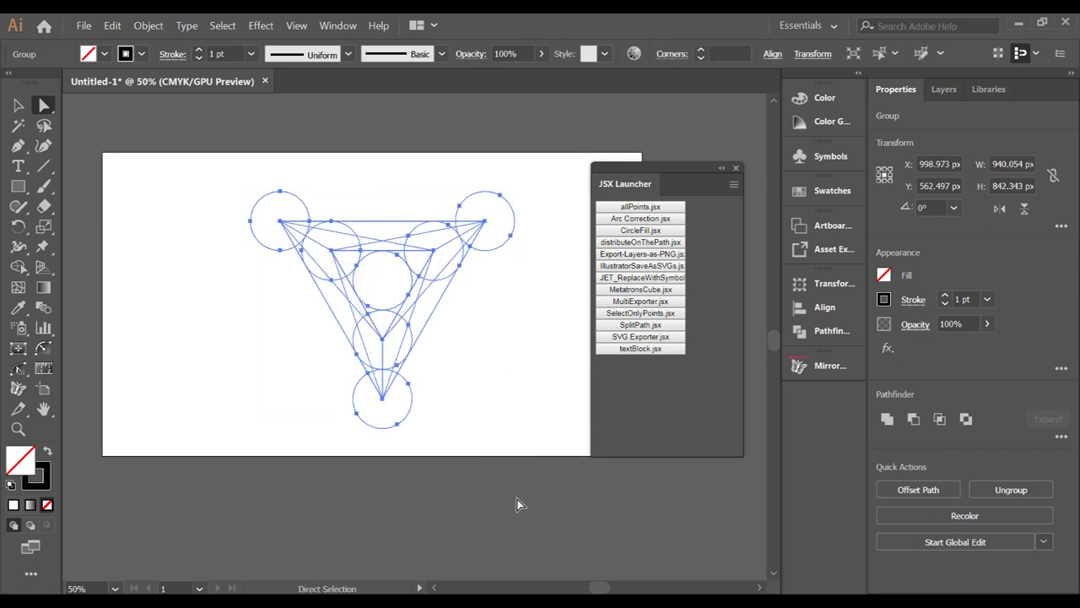
key(v)
drag(525, 193, 583, 382)
key(a)
drag(461, 316, 434, 360)
click(427, 448)
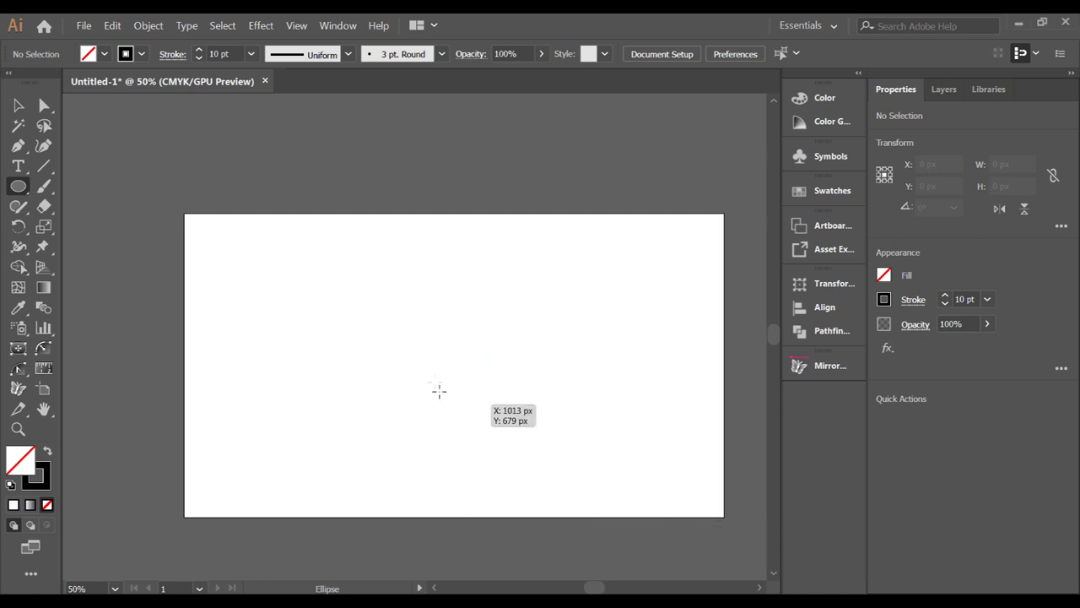
Step: Draw a large centred circle and make its stroke a dashed line via Appearance
mouse_move(454, 364)
mouse_down()
mouse_move(537, 478)
mouse_move(584, 491)
mouse_up()
scroll(499, 384, up, 1)
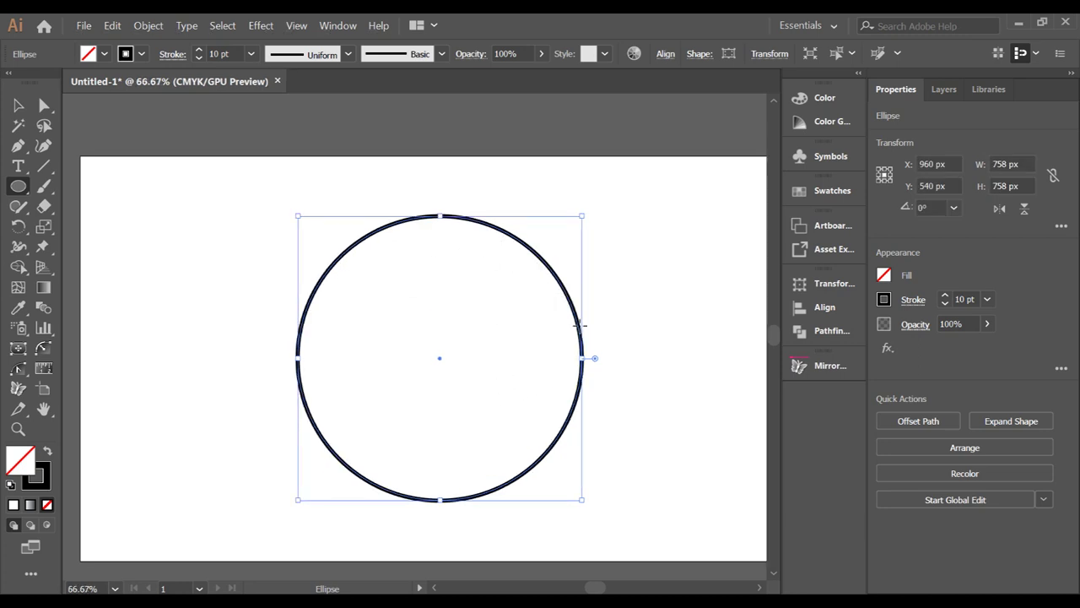
click(913, 301)
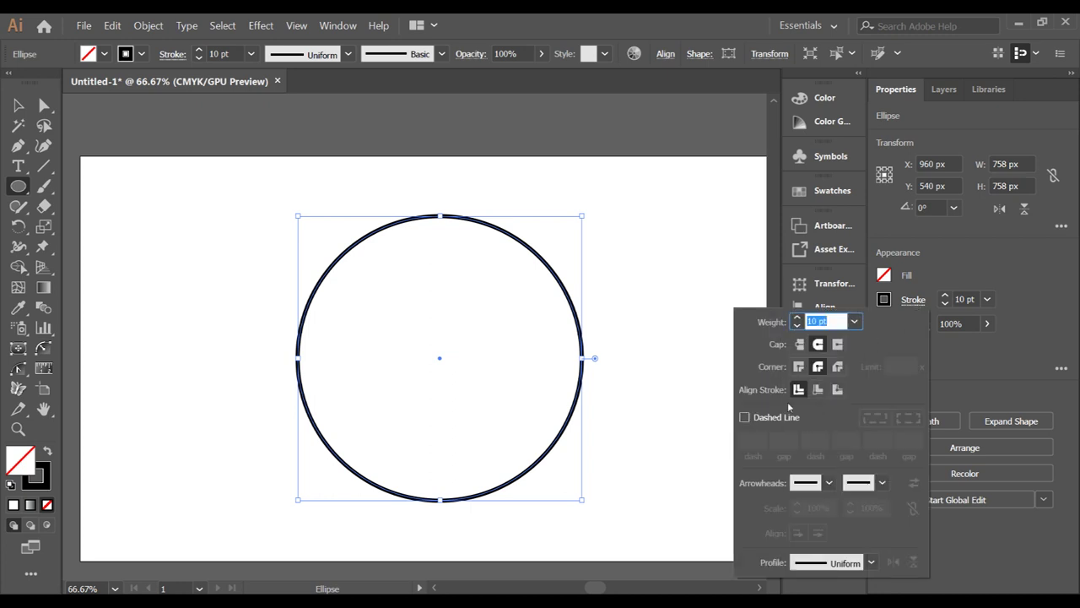
click(745, 418)
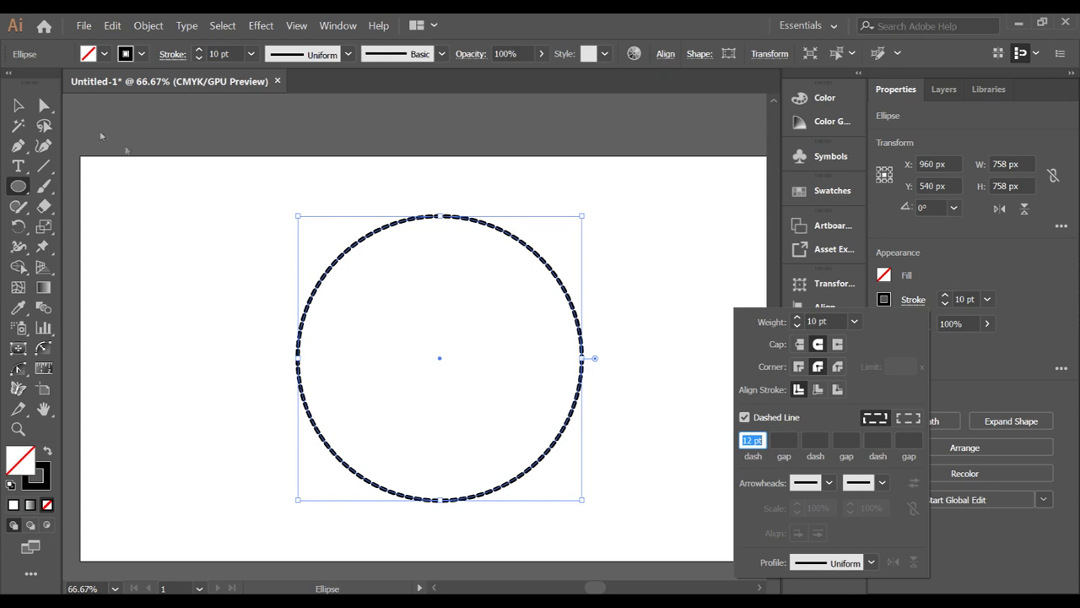
click(100, 135)
Step: Cancel the accidental Ellipse size dialog, switch to Direct Selection and deselect the dashed circle
click(382, 217)
click(577, 337)
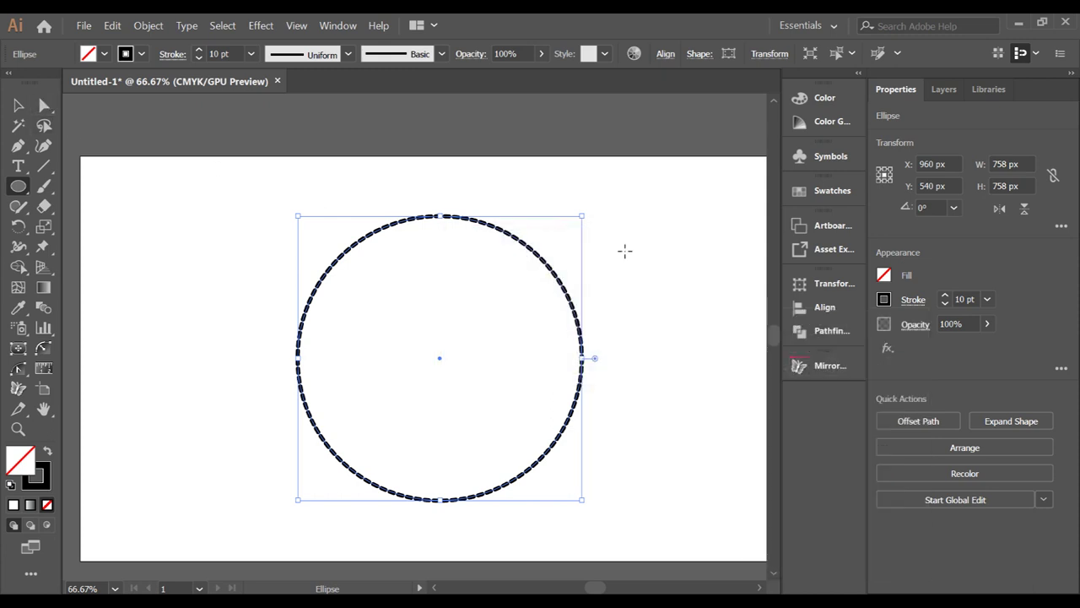
click(44, 105)
click(398, 253)
scroll(417, 238, up, 3)
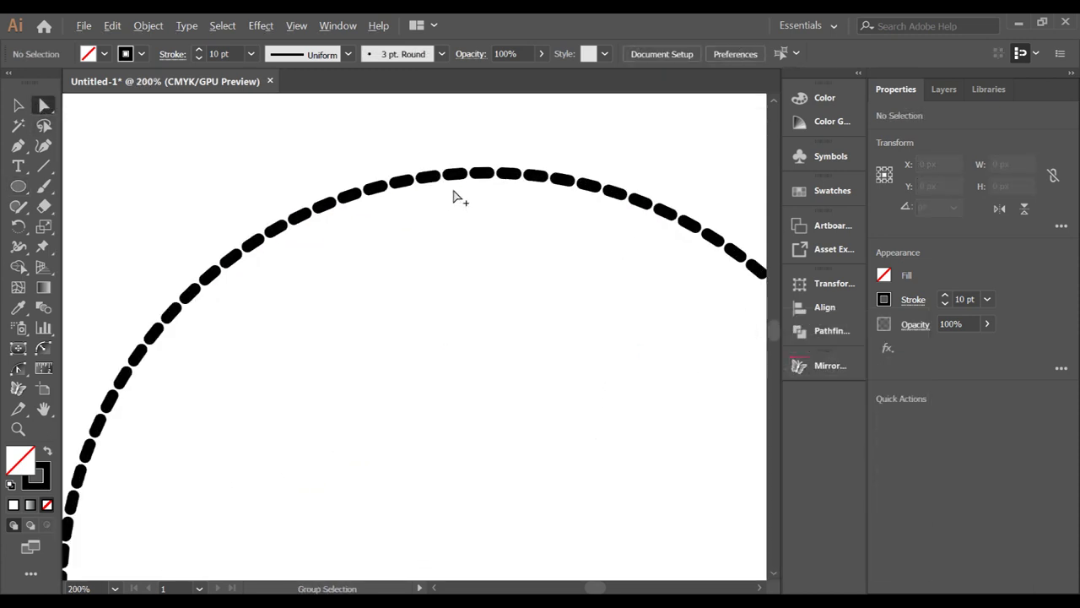
scroll(453, 195, up, 1)
scroll(369, 253, down, 3)
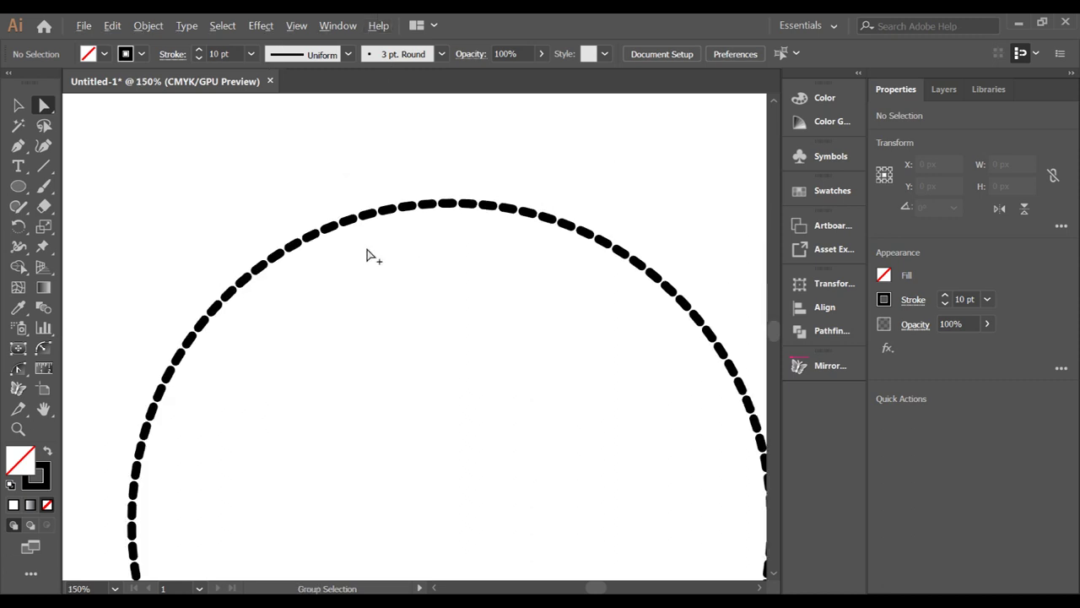
scroll(405, 333, down, 2)
scroll(398, 335, up, 2)
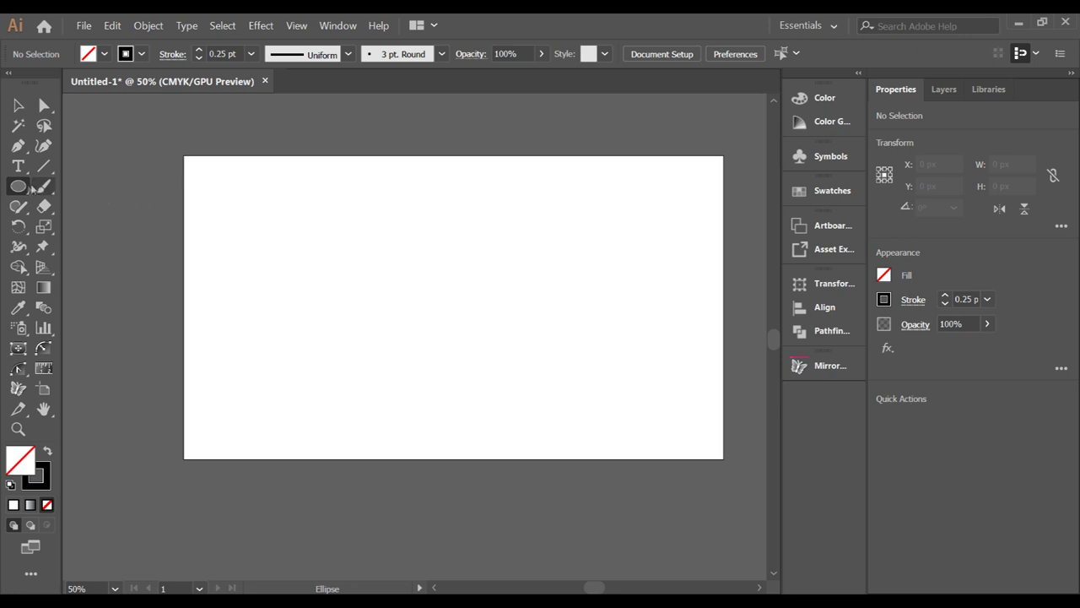
Step: Sweep the Ellipse tool across the artboard holding ~ to leave trailing outlines, then deselect
mouse_move(240, 206)
mouse_down()
mouse_move(344, 280)
mouse_move(368, 335)
mouse_move(365, 388)
mouse_move(308, 386)
mouse_move(279, 415)
mouse_move(303, 455)
mouse_move(380, 480)
mouse_move(508, 412)
mouse_move(628, 250)
mouse_move(685, 262)
mouse_move(698, 322)
mouse_move(696, 423)
mouse_move(687, 405)
mouse_move(643, 384)
mouse_move(663, 382)
mouse_move(682, 453)
mouse_up()
key(grave)
key(ctrl+shift+a)
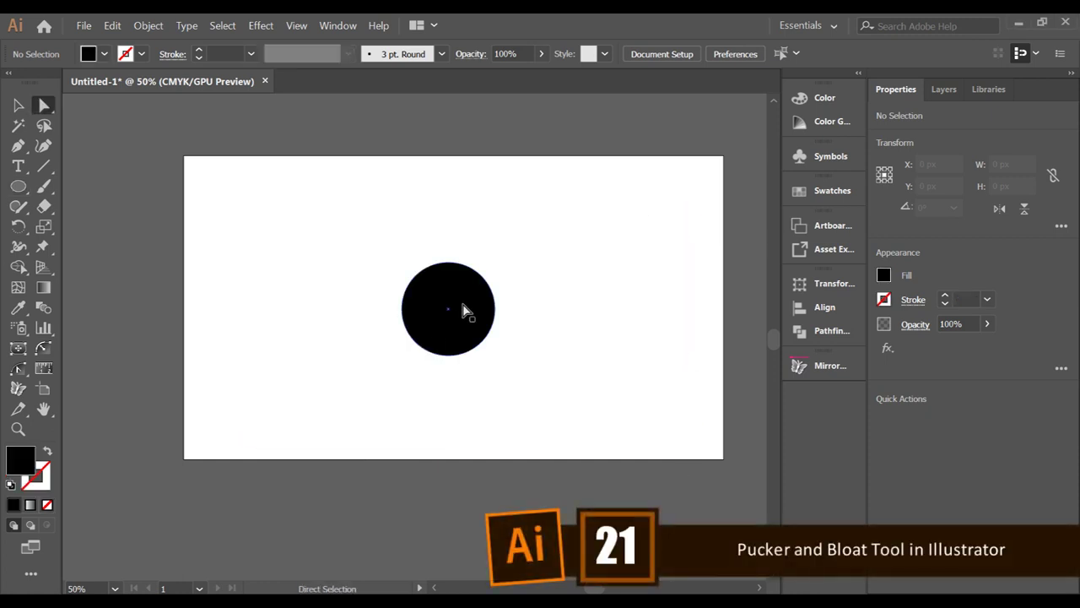
Step: Apply Pucker & Bloat at 57% to the black circle, bloating it into a four-lobed shape
click(460, 308)
click(260, 26)
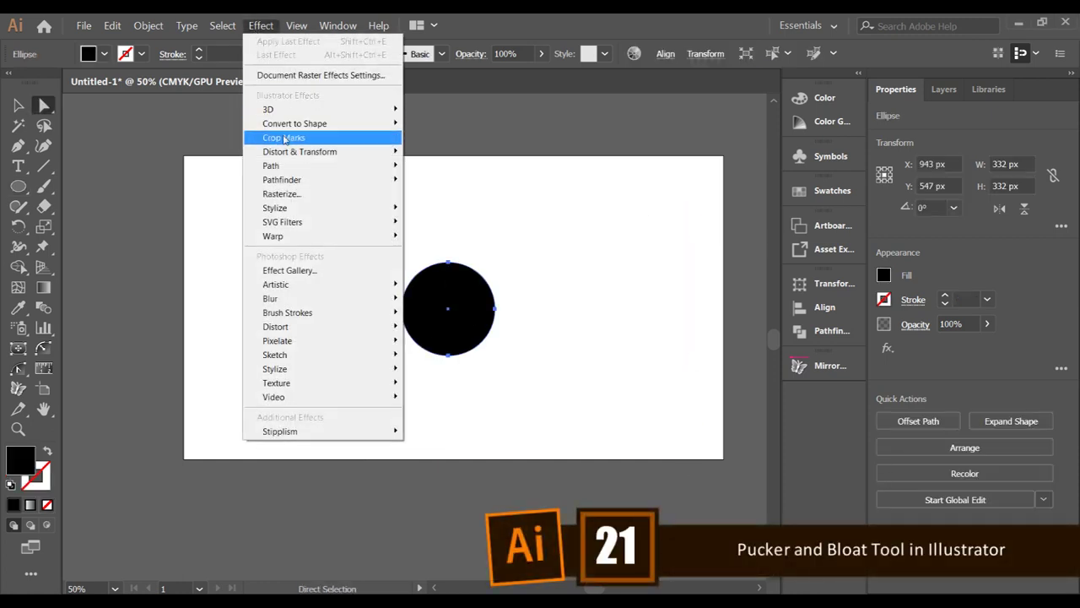
mouse_move(297, 153)
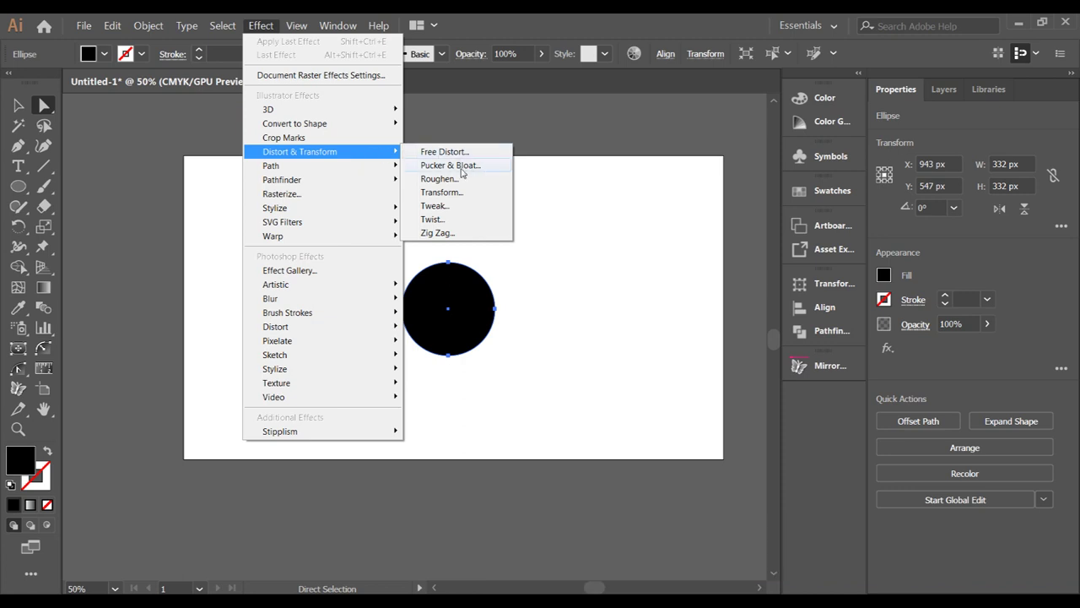
click(461, 169)
click(230, 492)
drag(330, 443, 358, 445)
click(368, 497)
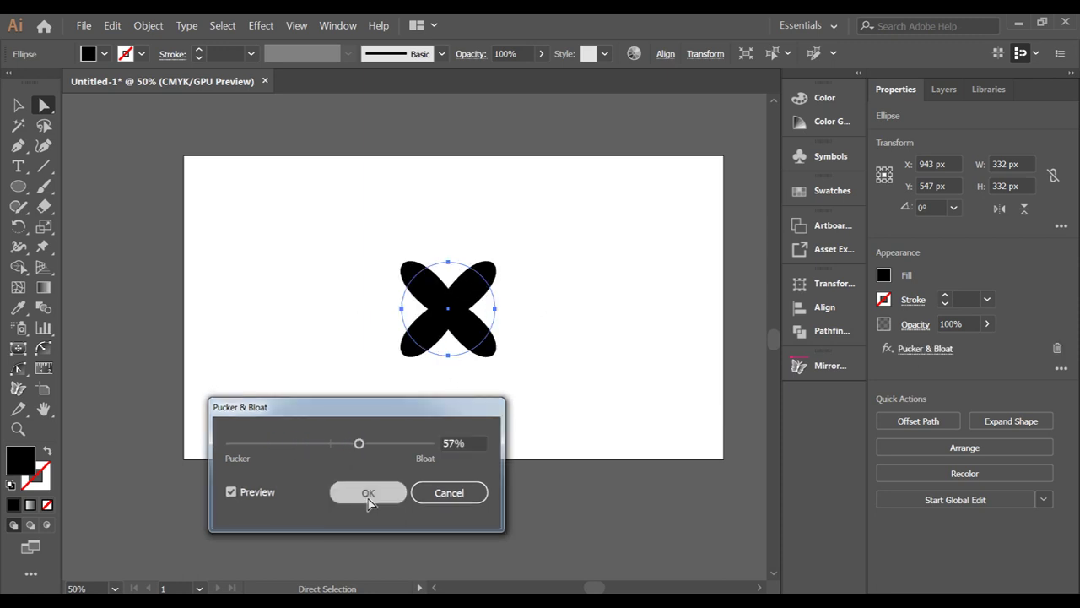
Step: Expand the appearance into a plain path and add a rotated copy to form an eight-lobed flower
click(147, 25)
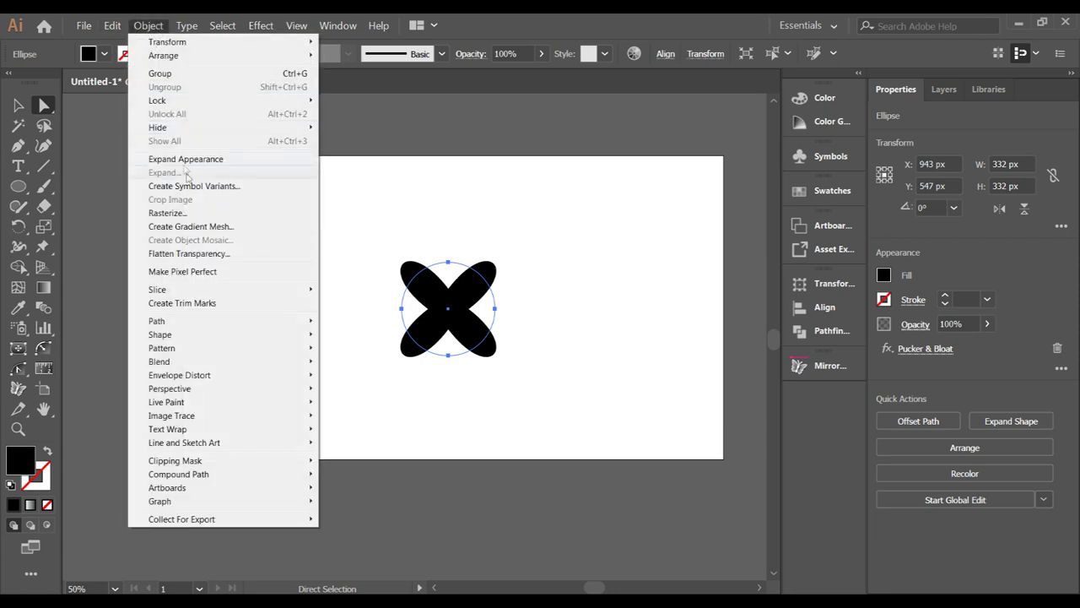
click(187, 162)
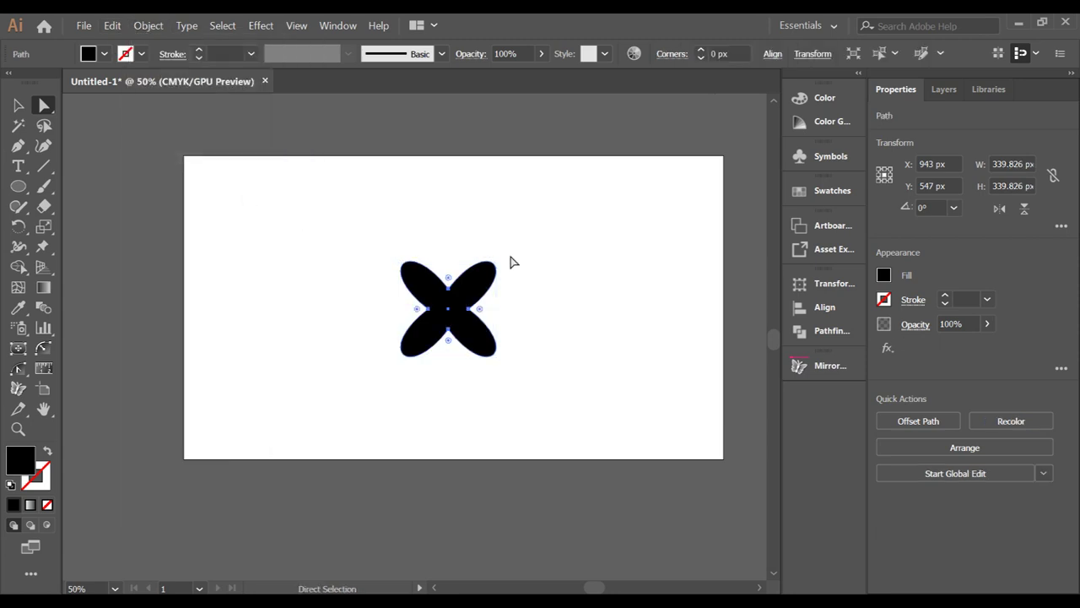
drag(506, 261, 566, 328)
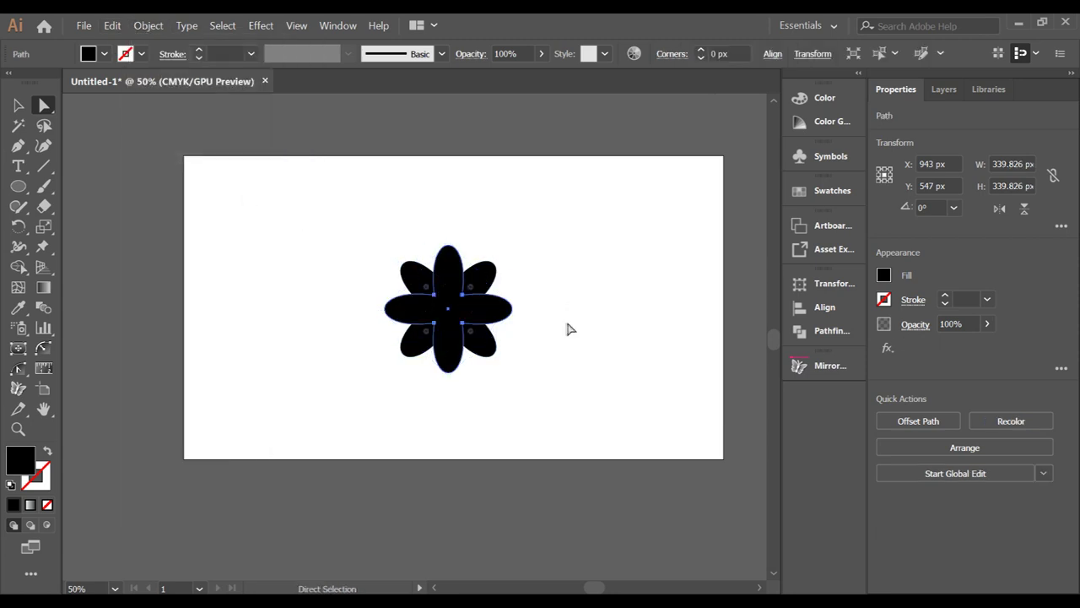
click(622, 350)
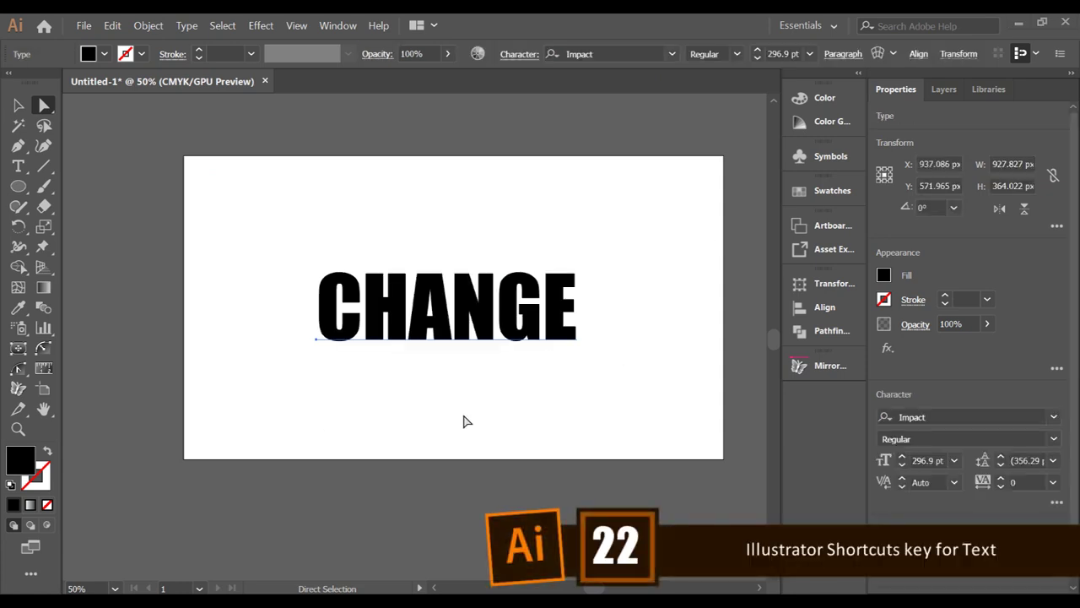
Step: Change the CHANGE text's font to Franklin Gothic Heavy, keeping the Regular style
click(456, 420)
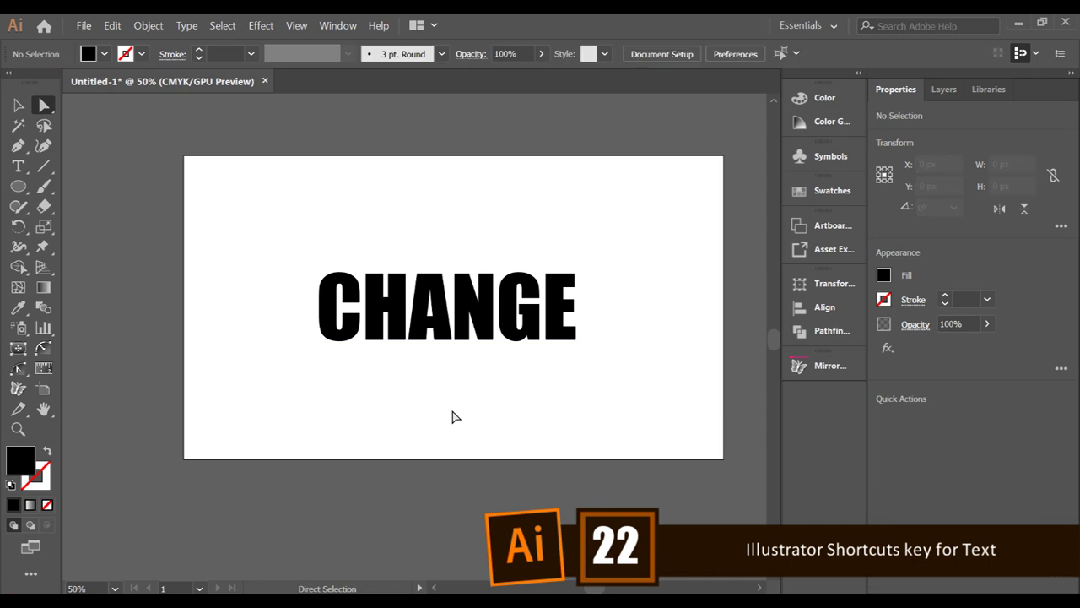
click(397, 302)
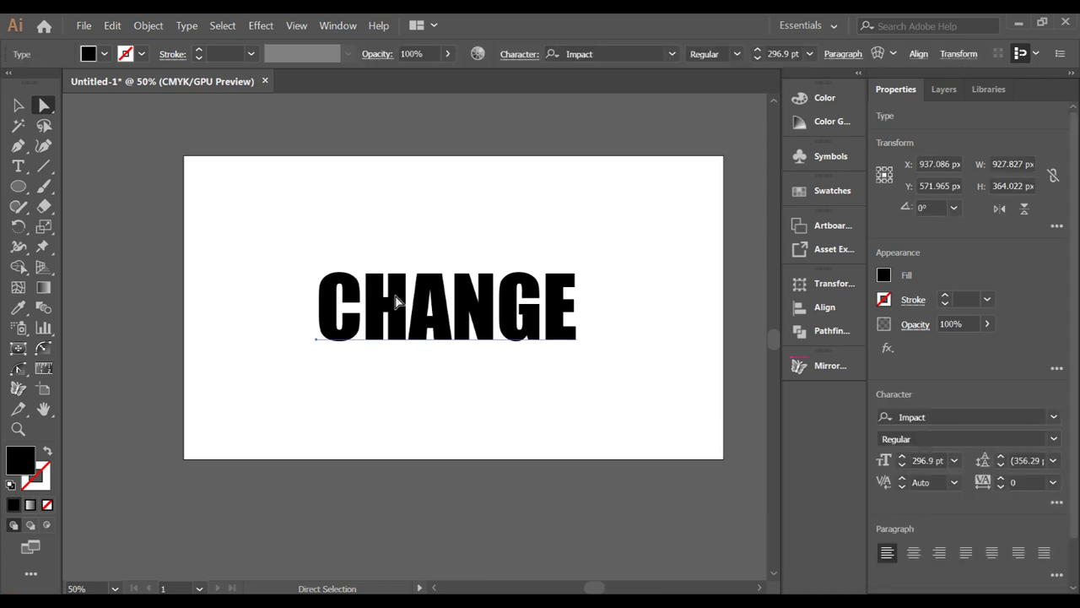
key(ctrl+t)
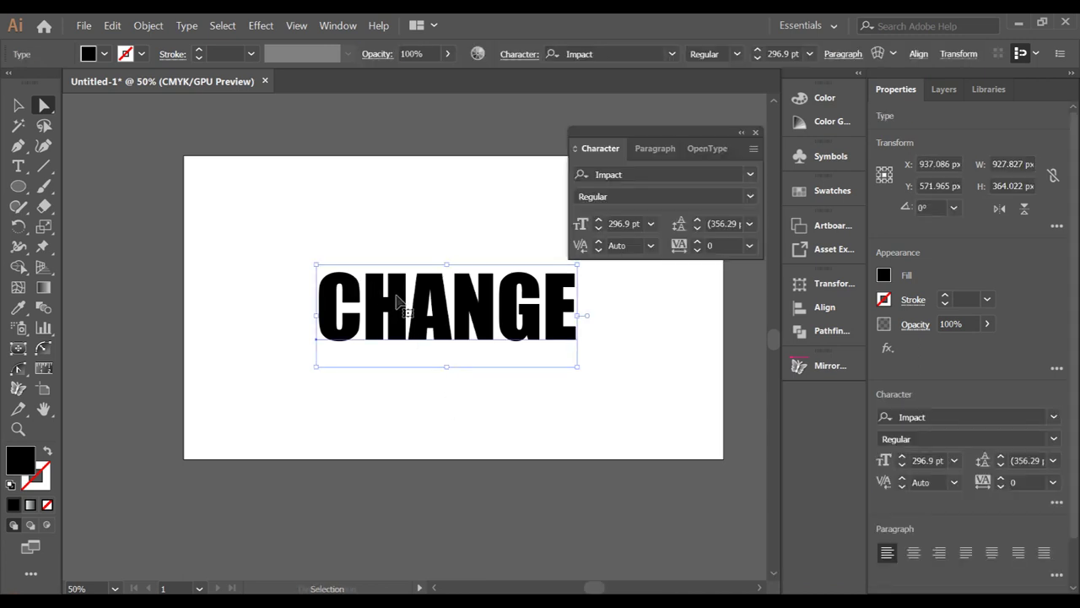
click(643, 176)
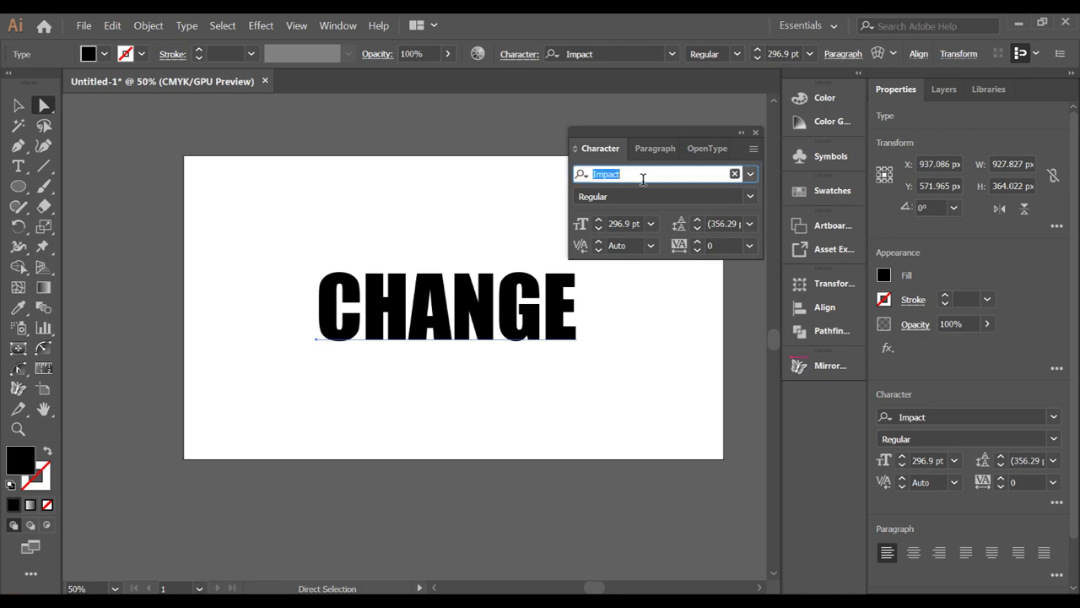
text(AV)
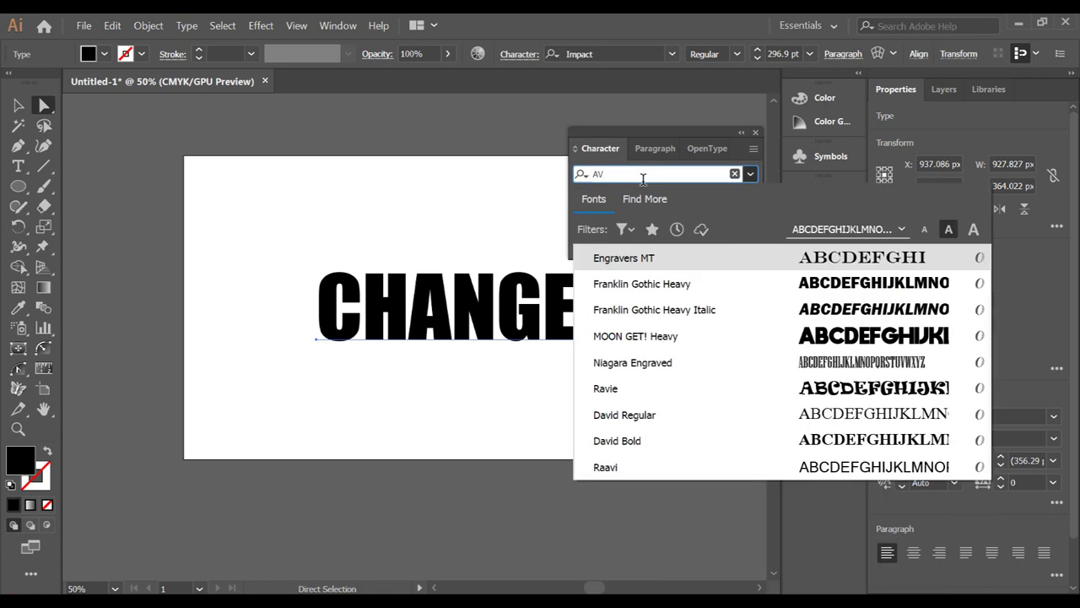
key(Down)
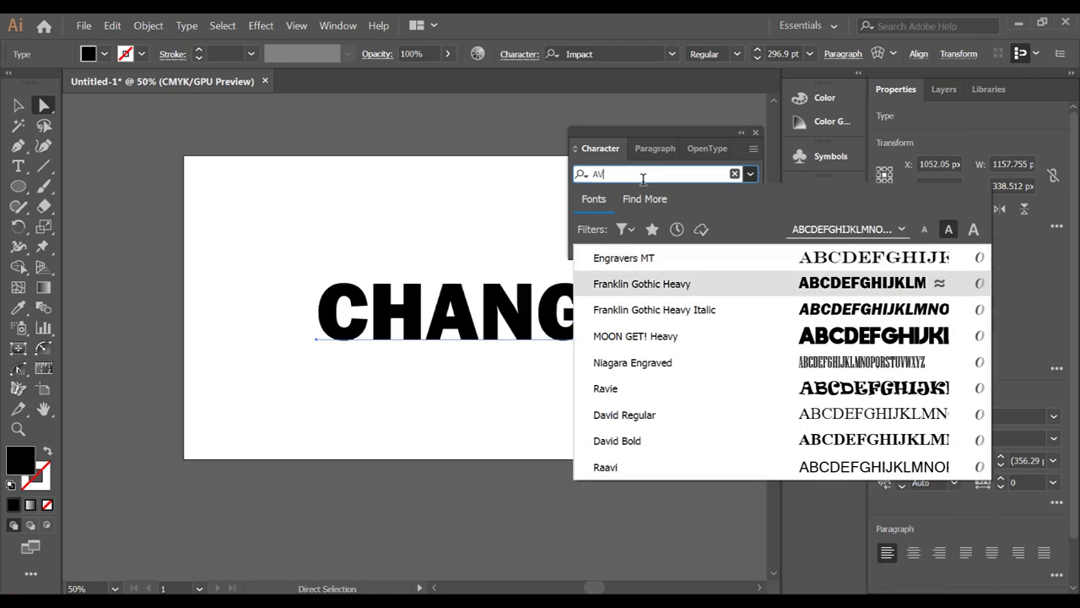
key(Return)
click(751, 197)
click(751, 200)
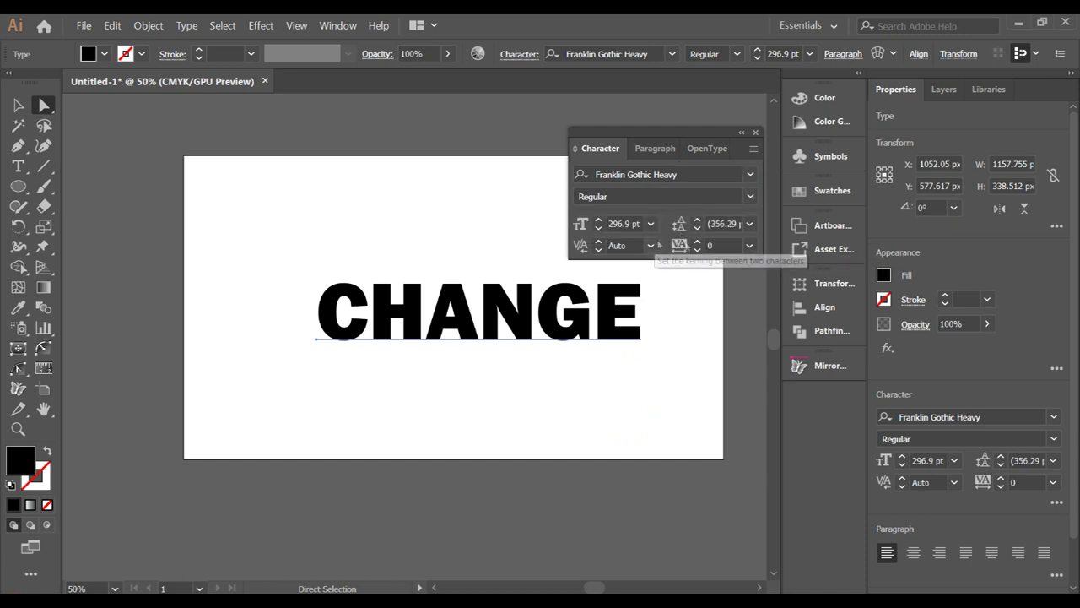
Step: Set tracking to 75, shift the text left on the artboard, and close the Character panel
click(749, 246)
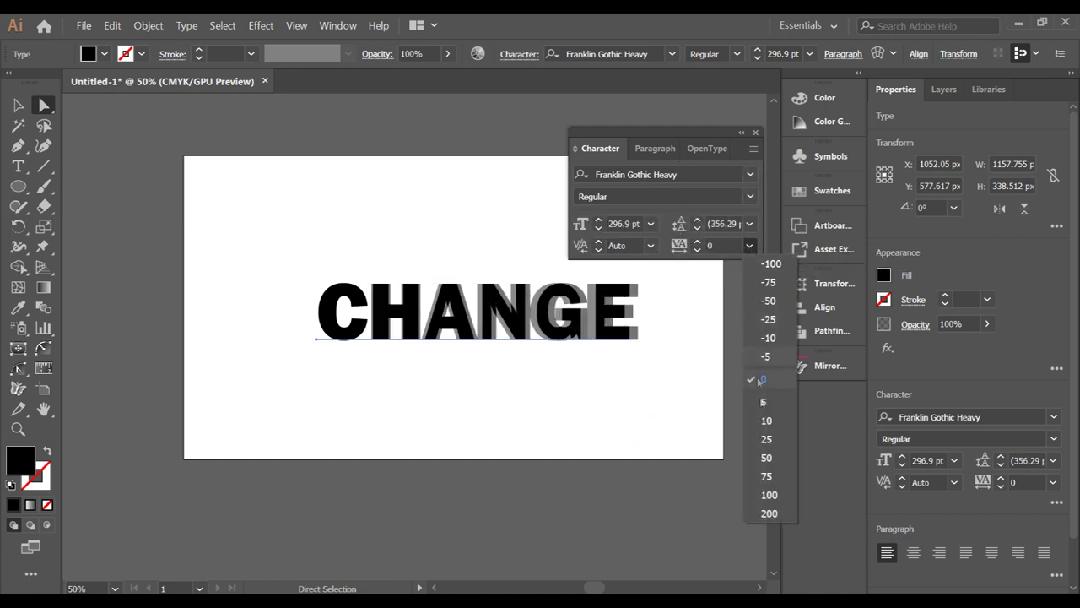
click(766, 476)
drag(606, 325, 550, 325)
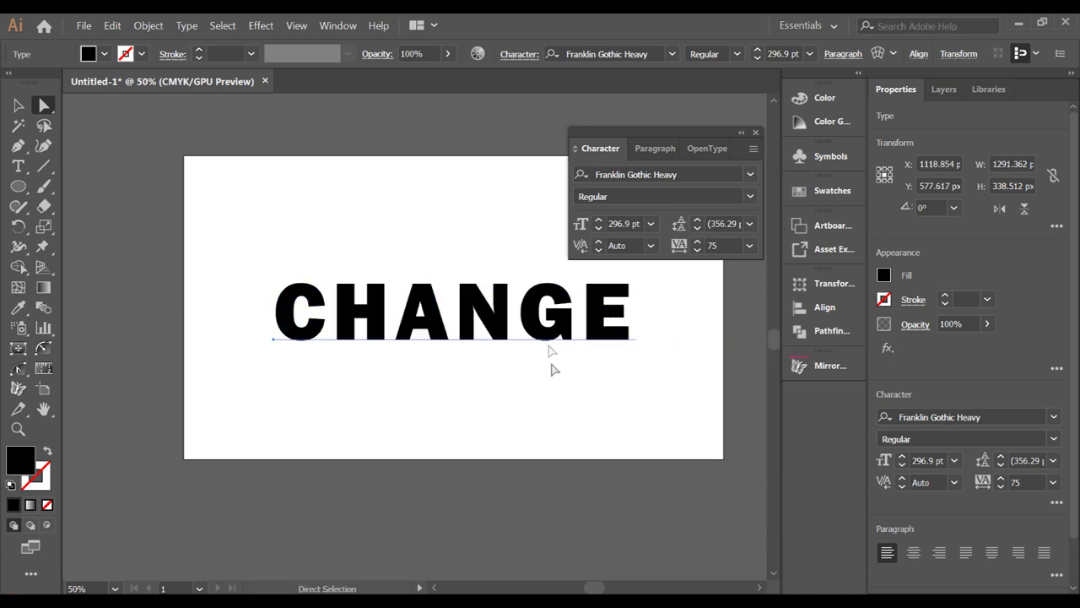
click(550, 393)
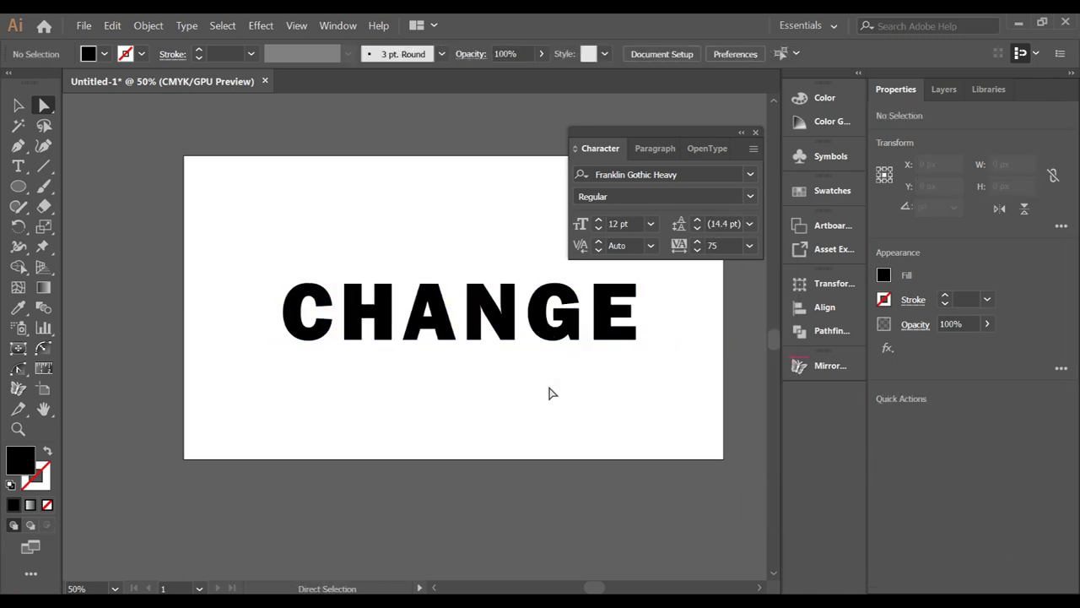
key(ctrl+t)
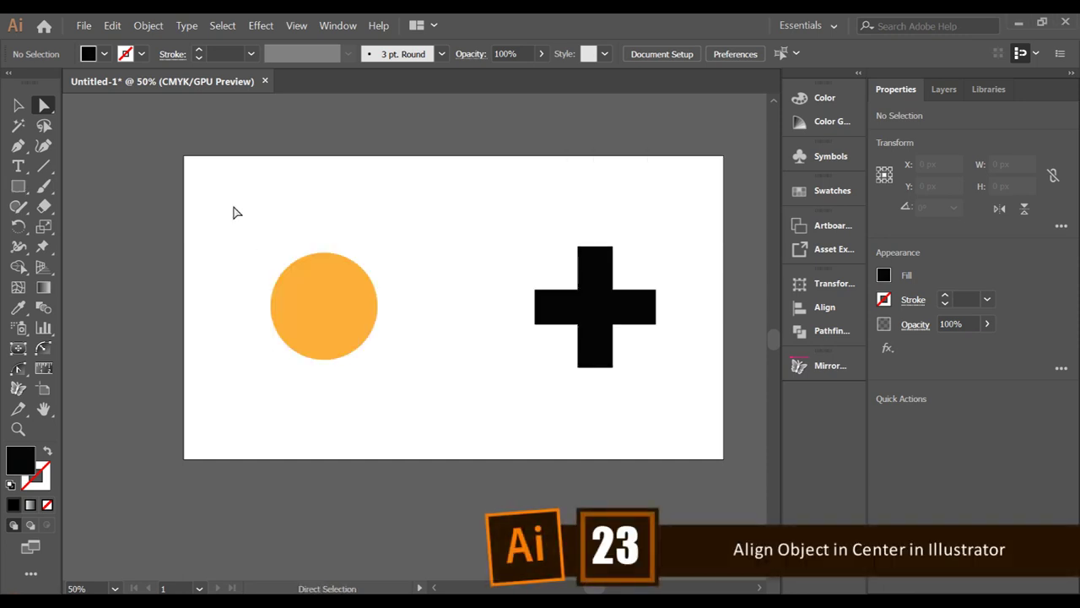
Step: Horizontally align-center the black cross and the orange circle
drag(232, 190, 702, 432)
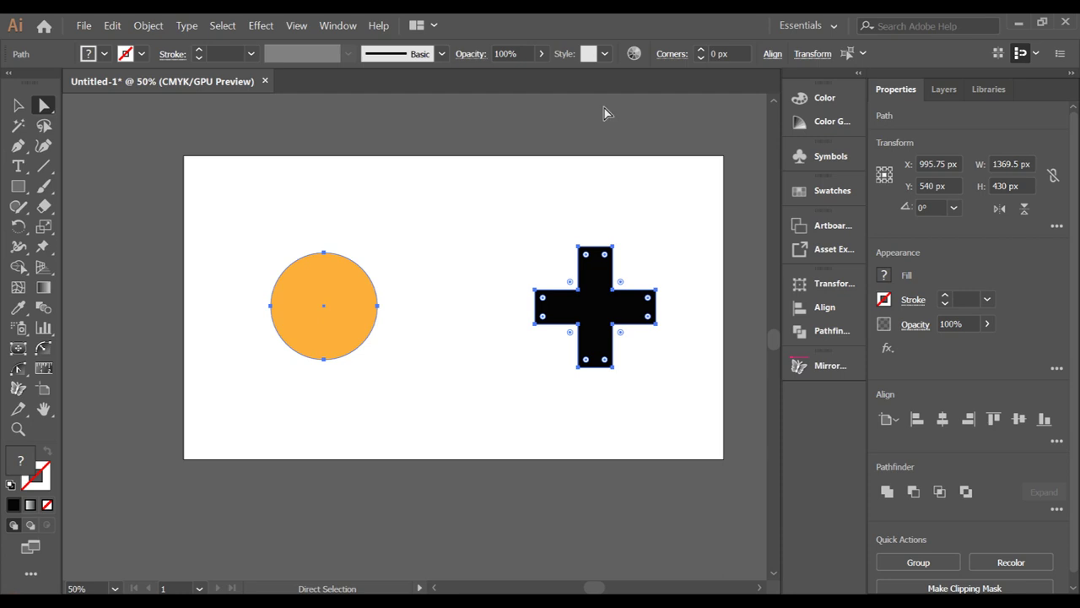
click(773, 54)
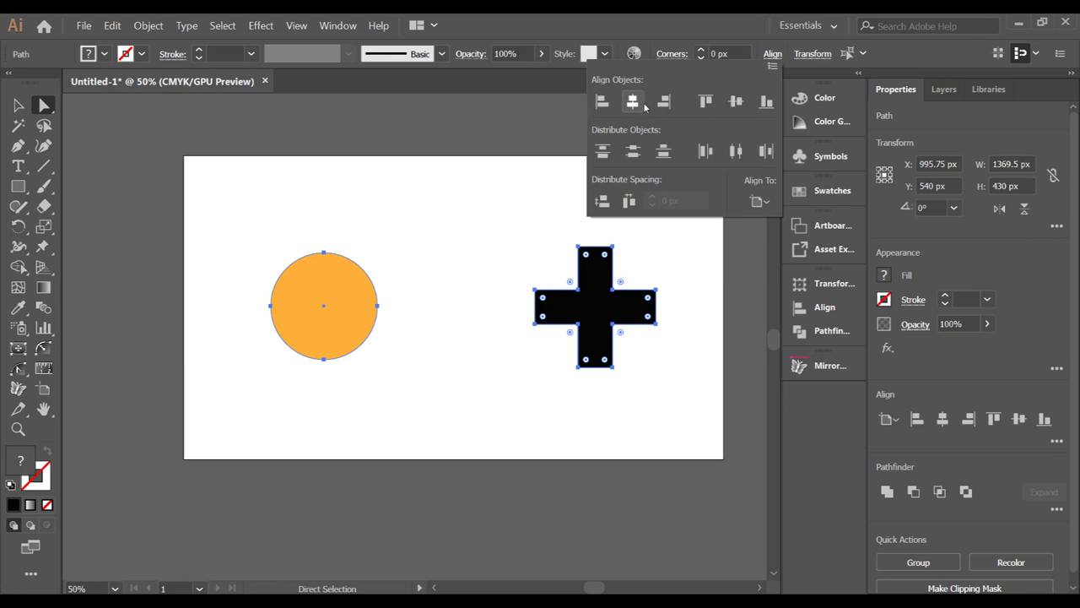
click(633, 101)
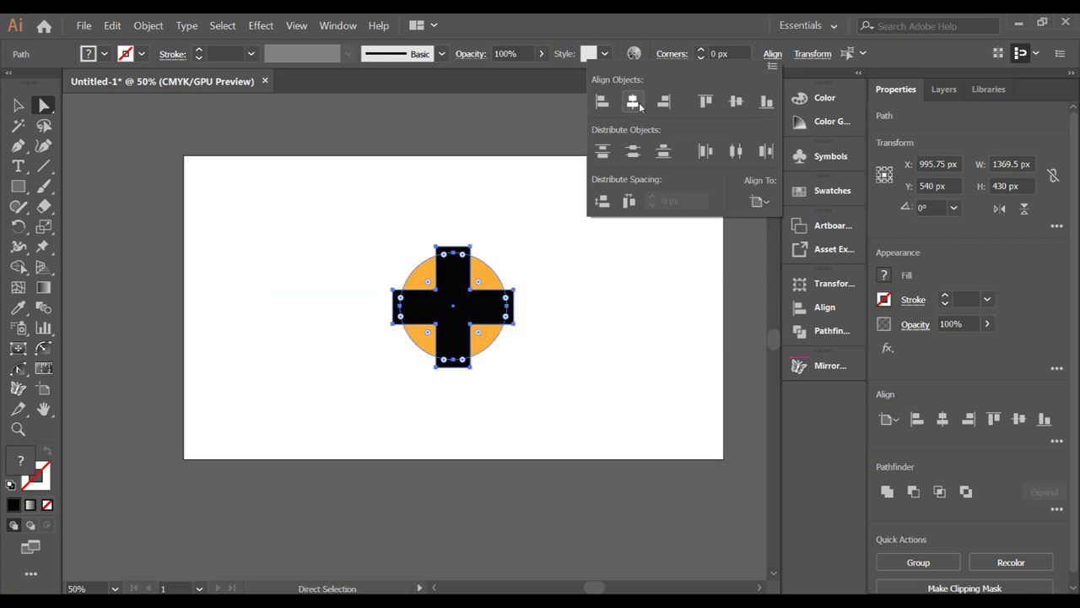
click(591, 276)
Step: Fill the cross with the white swatch
click(567, 249)
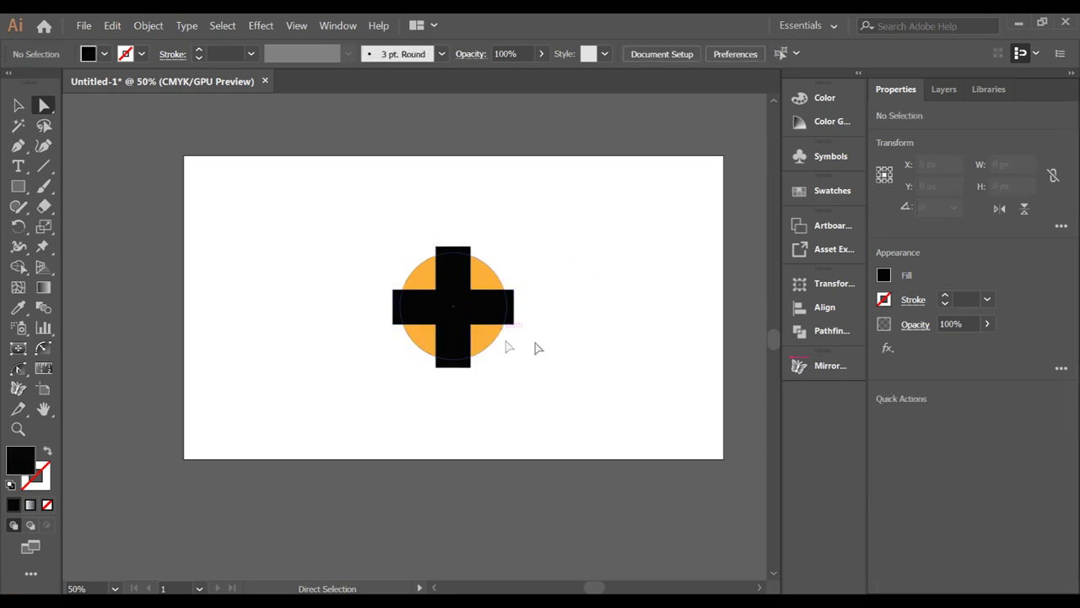
click(484, 313)
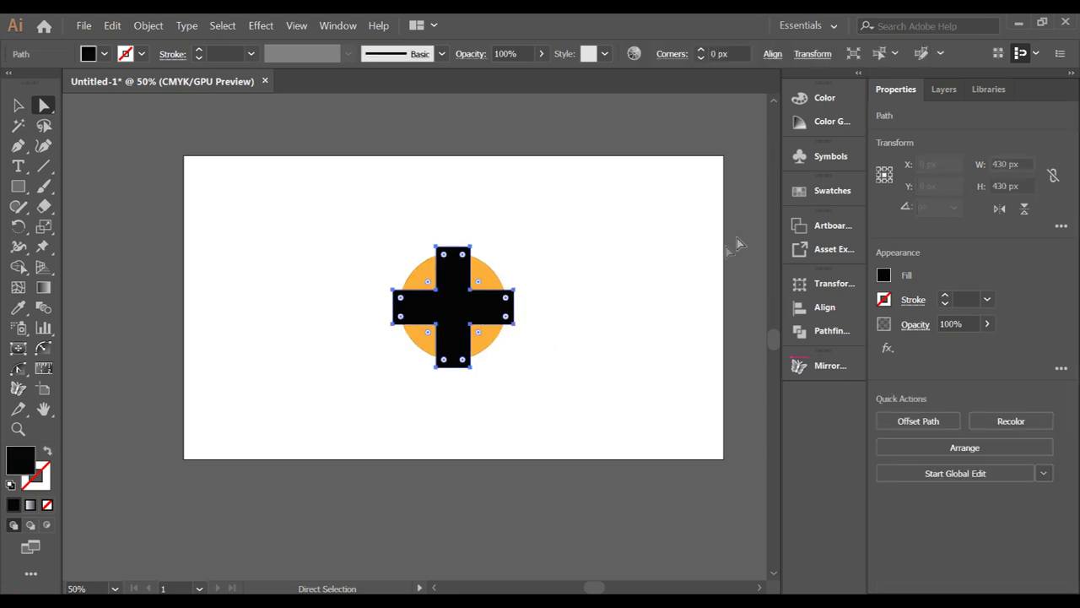
click(882, 275)
click(726, 337)
click(636, 289)
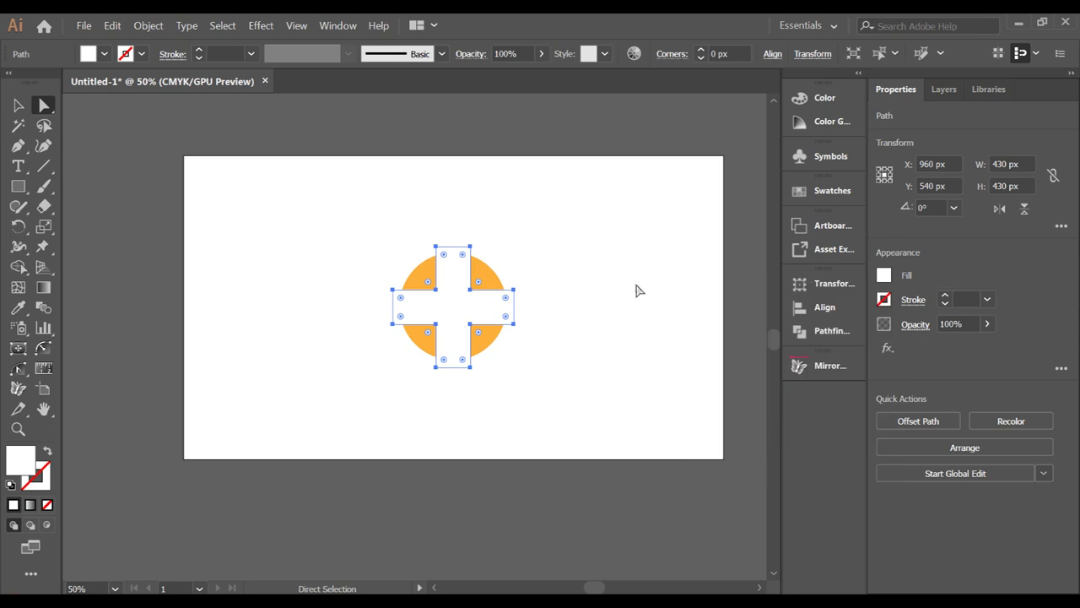
click(643, 270)
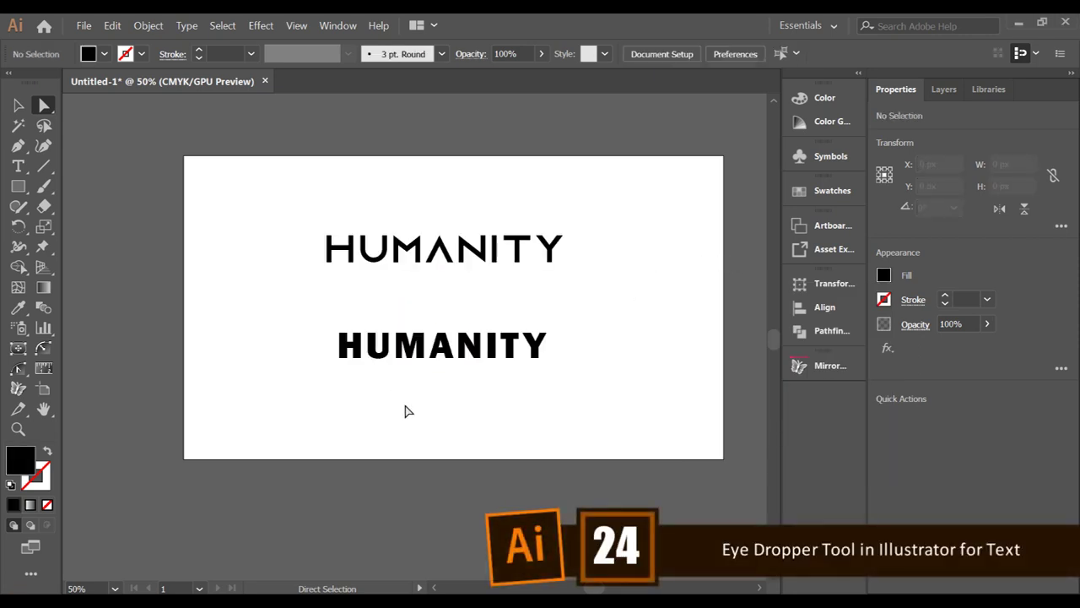
Step: Copy the top HUMANITY's Azonix font onto the bottom HUMANITY with the Eyedropper
click(25, 313)
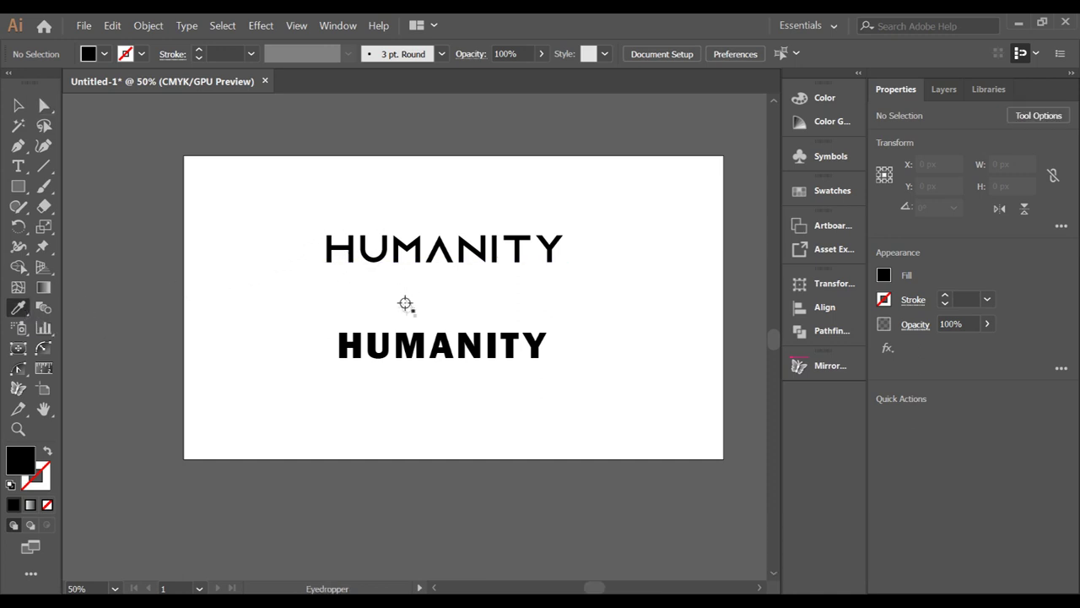
key(a)
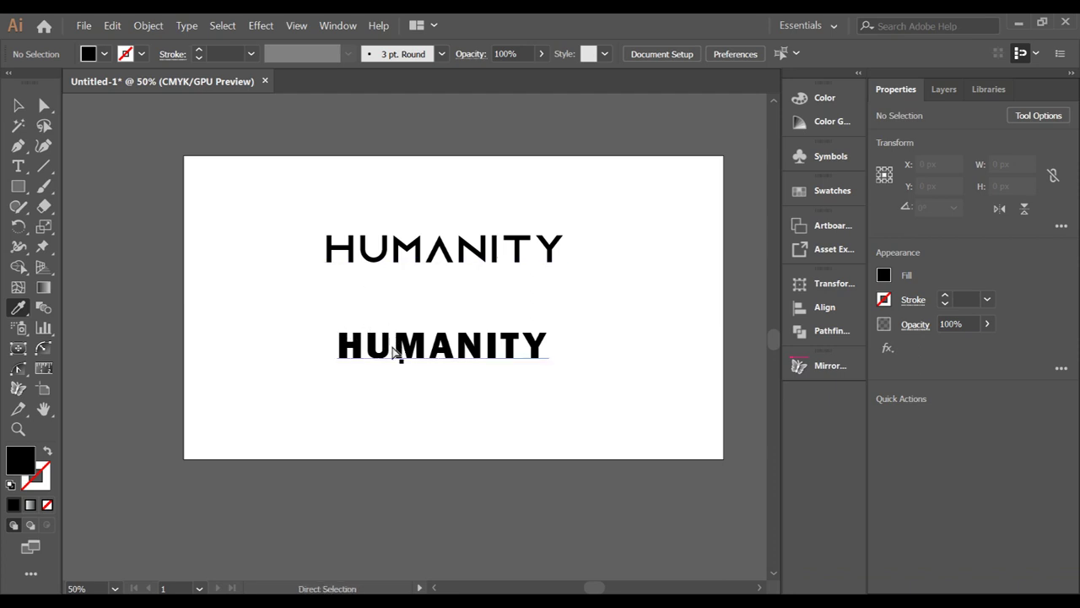
ctrl+click(395, 353)
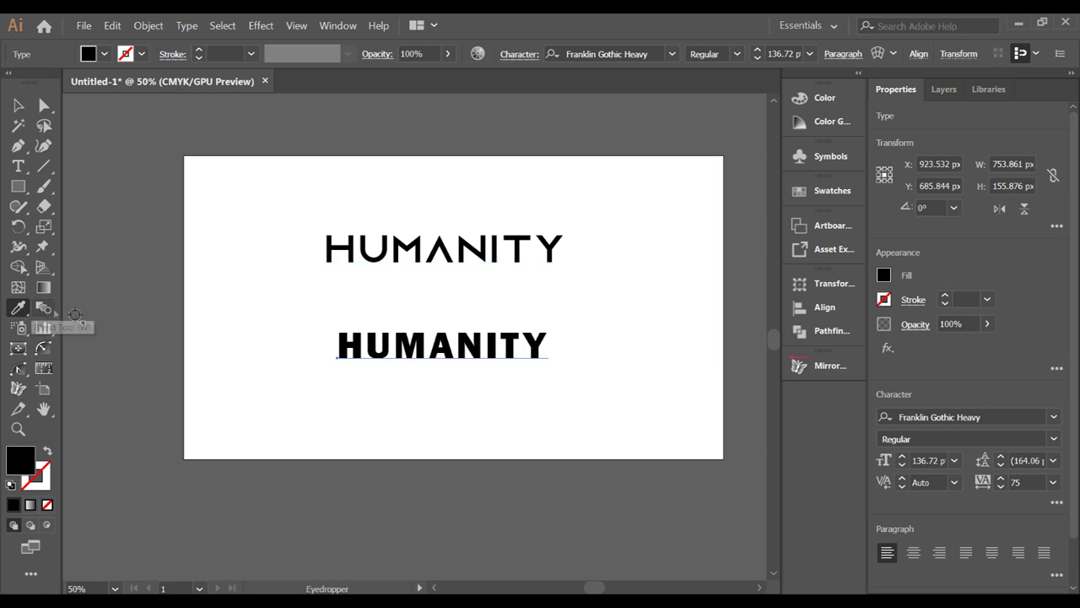
click(391, 249)
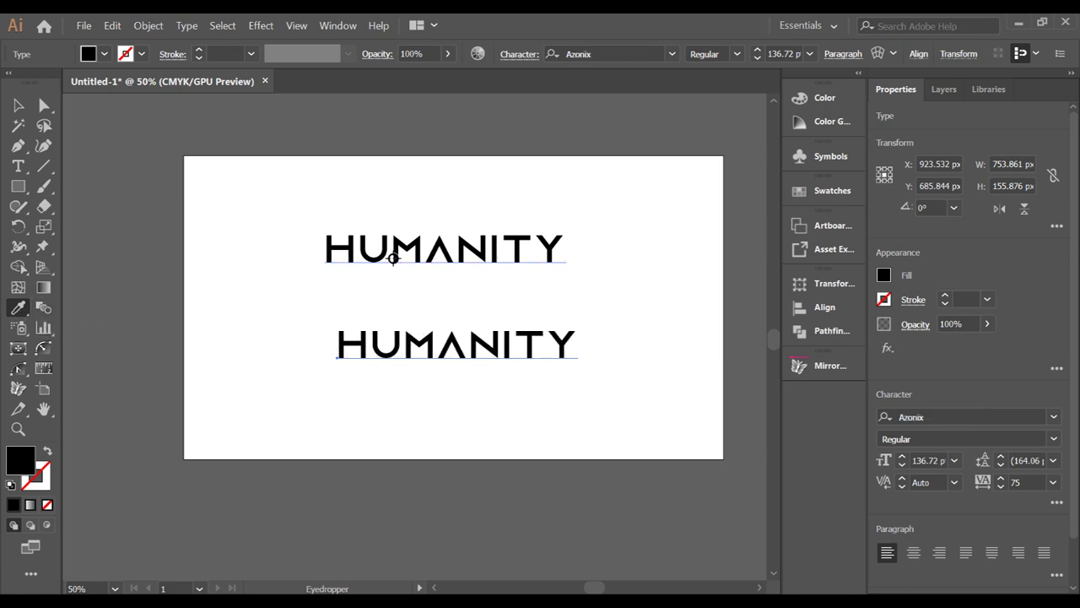
Step: Move the bottom HUMANITY left so it lines up beneath the top word
click(45, 104)
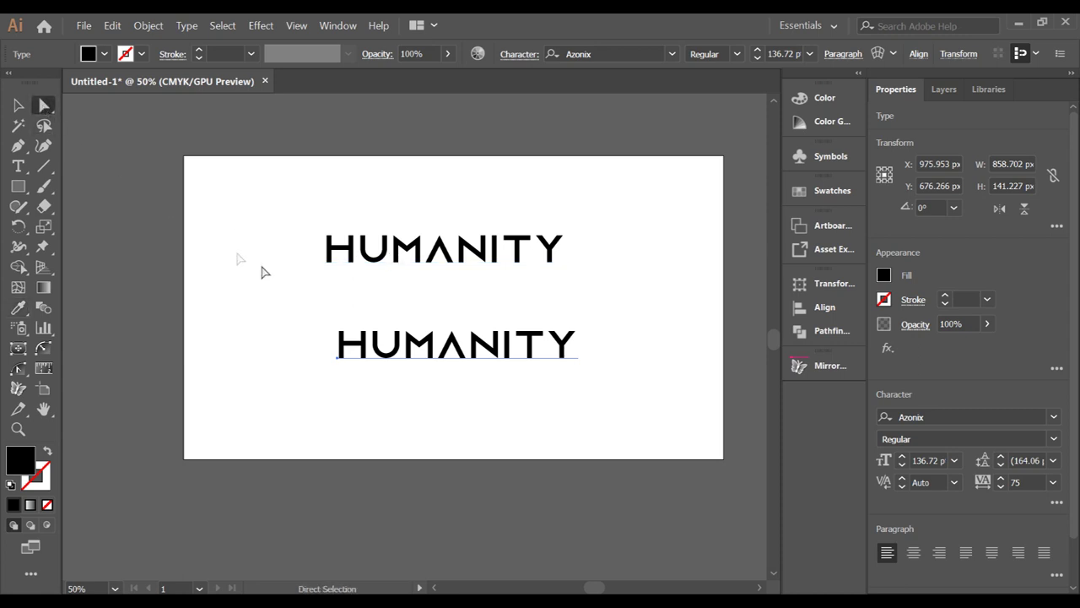
drag(460, 355, 445, 355)
drag(400, 430, 487, 226)
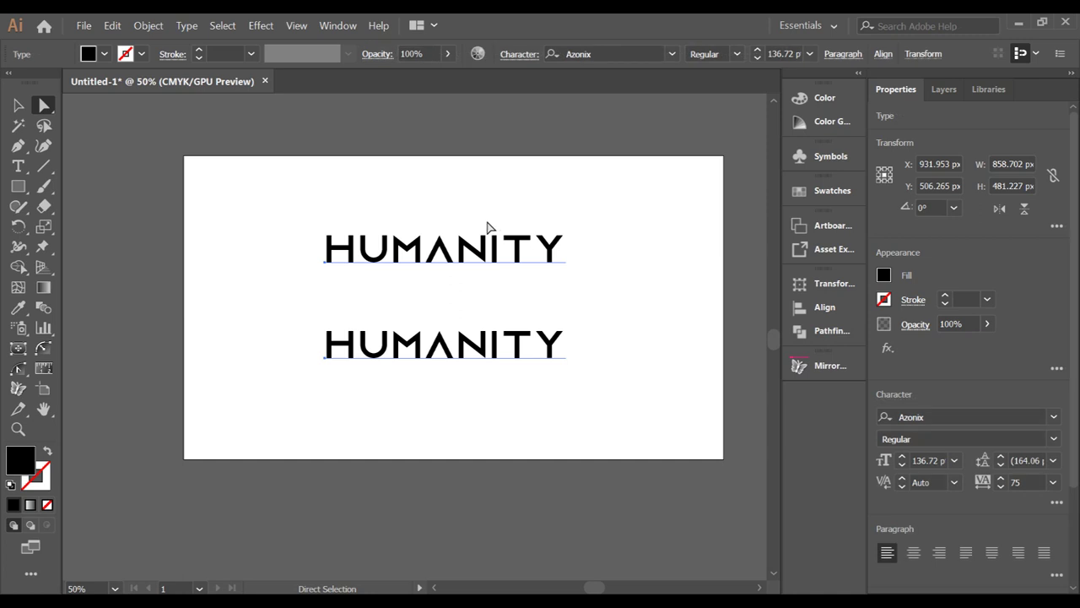
mouse_move(450, 263)
mouse_down()
mouse_move(450, 273)
mouse_move(450, 262)
mouse_up()
click(490, 414)
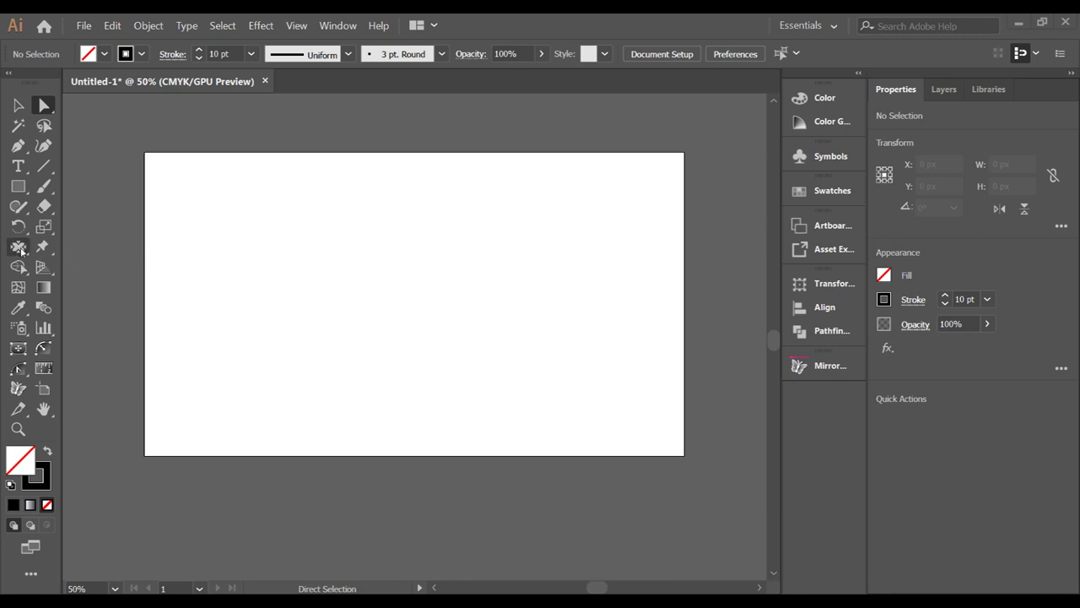
Step: Draw a 10 pt horizontal line and place a copy lower on the artboard
click(43, 166)
mouse_move(235, 218)
mouse_down()
mouse_move(412, 254)
mouse_move(602, 267)
mouse_up()
key(v)
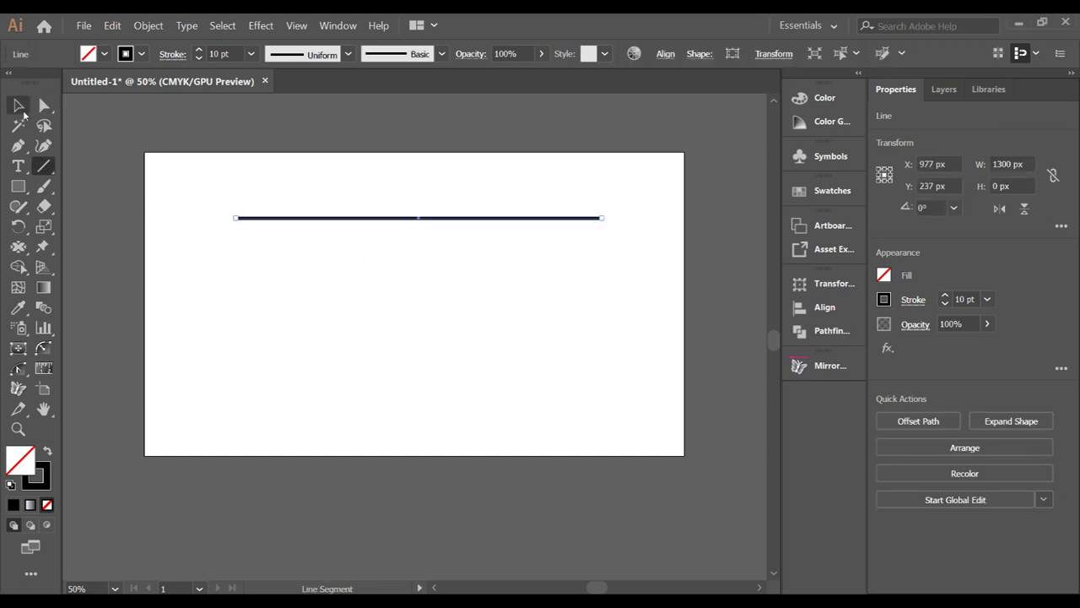
drag(444, 220, 437, 382)
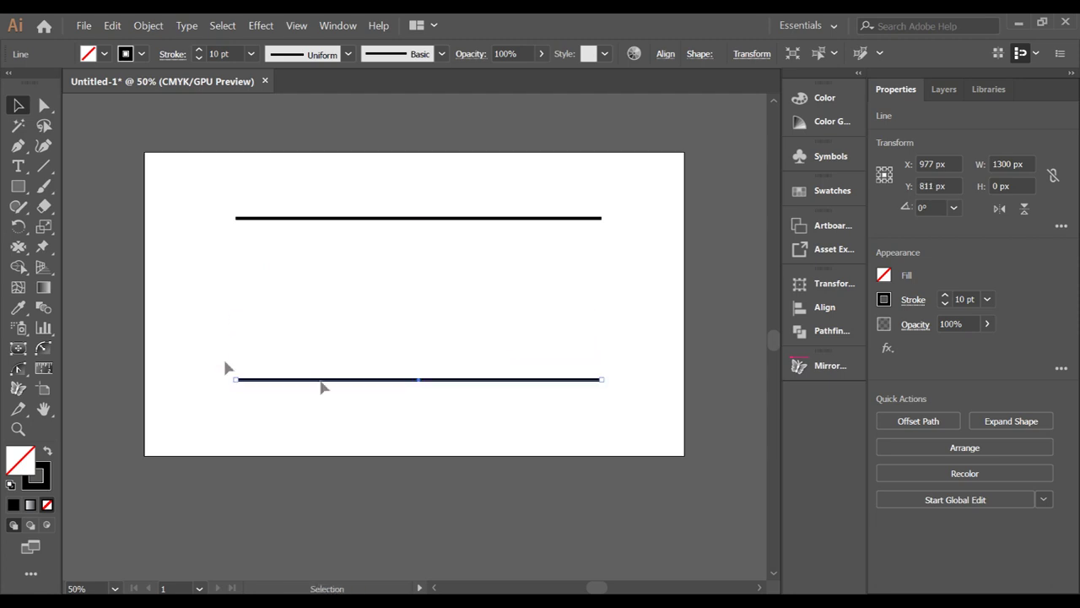
Step: Set the Blend Options for both lines to 8 specified steps
drag(222, 190, 641, 414)
click(148, 25)
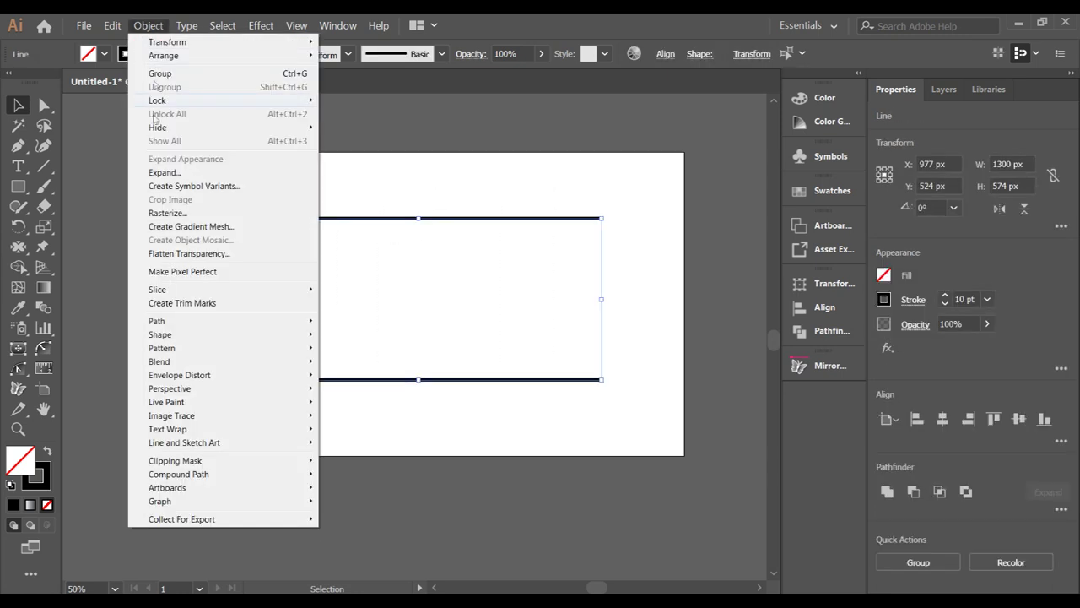
mouse_move(177, 361)
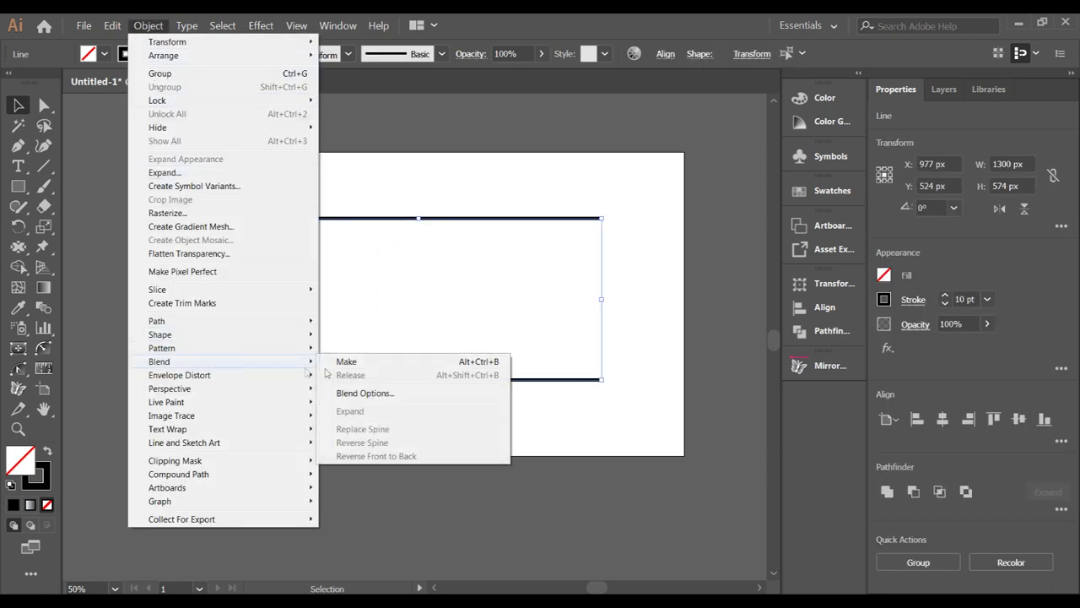
click(381, 393)
click(477, 268)
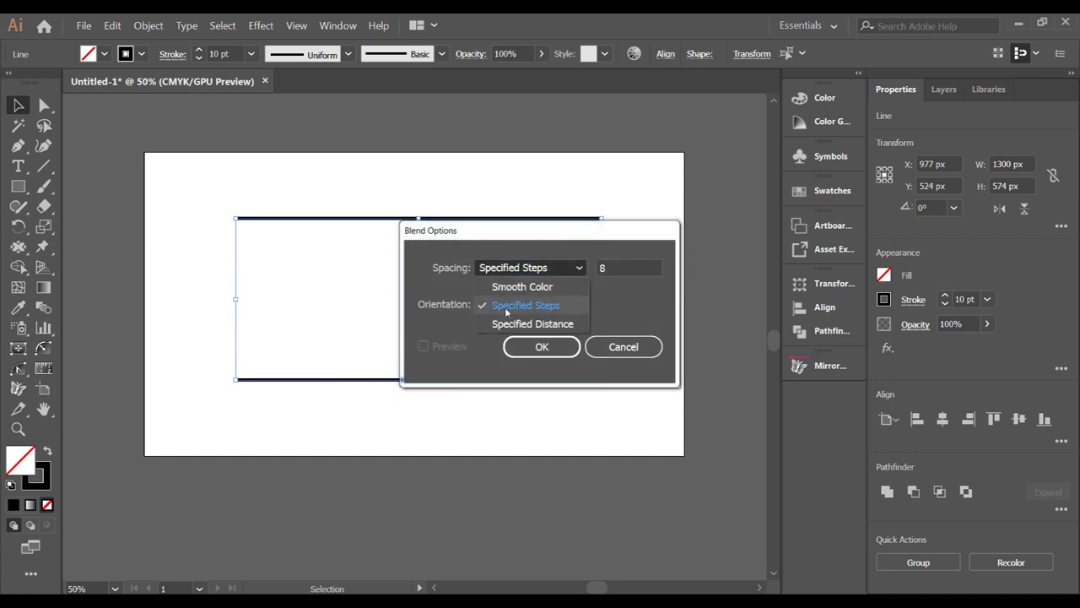
click(489, 305)
key(Tab)
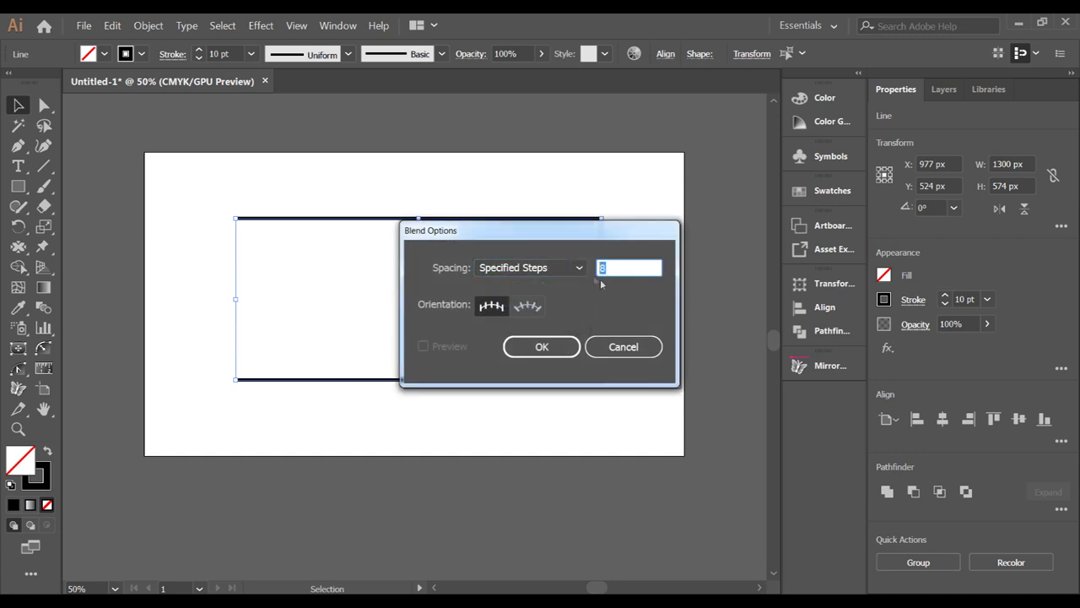
click(544, 347)
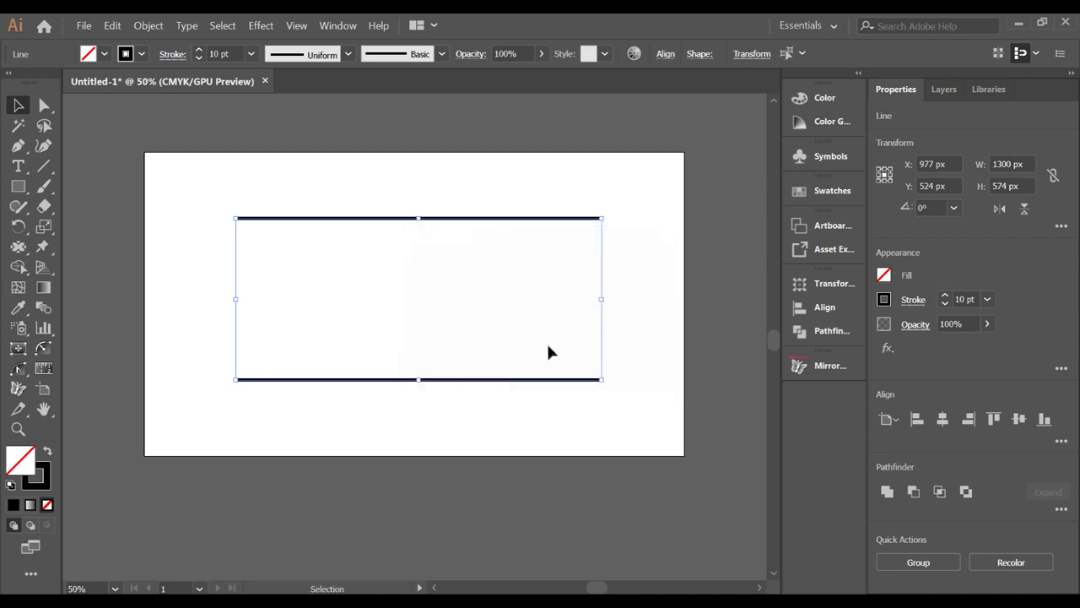
Step: Make the blend and expand it into ten separate, evenly spaced lines
click(149, 25)
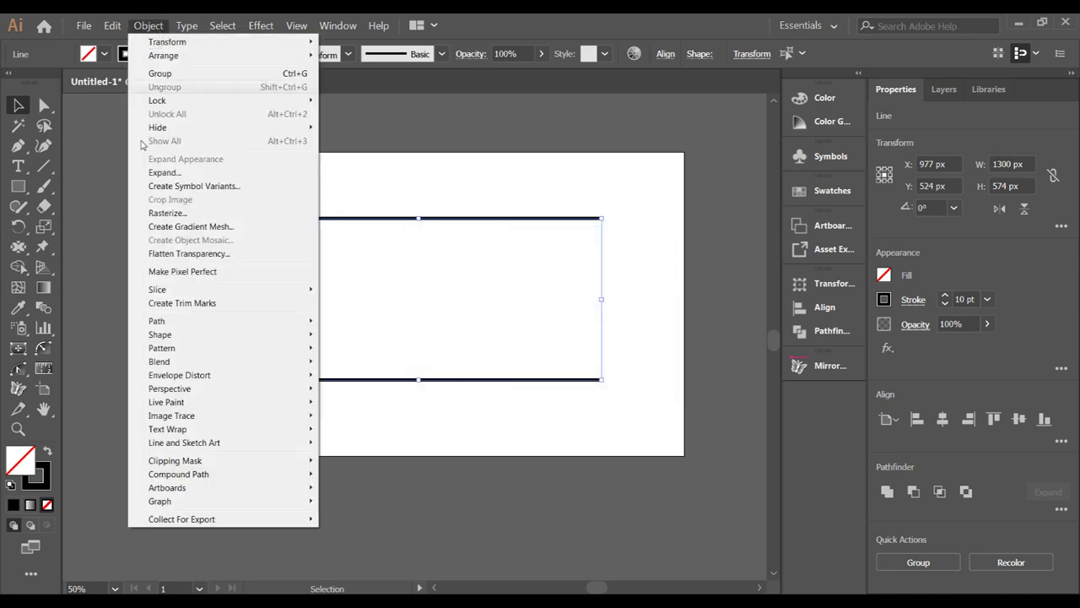
mouse_move(258, 364)
click(348, 361)
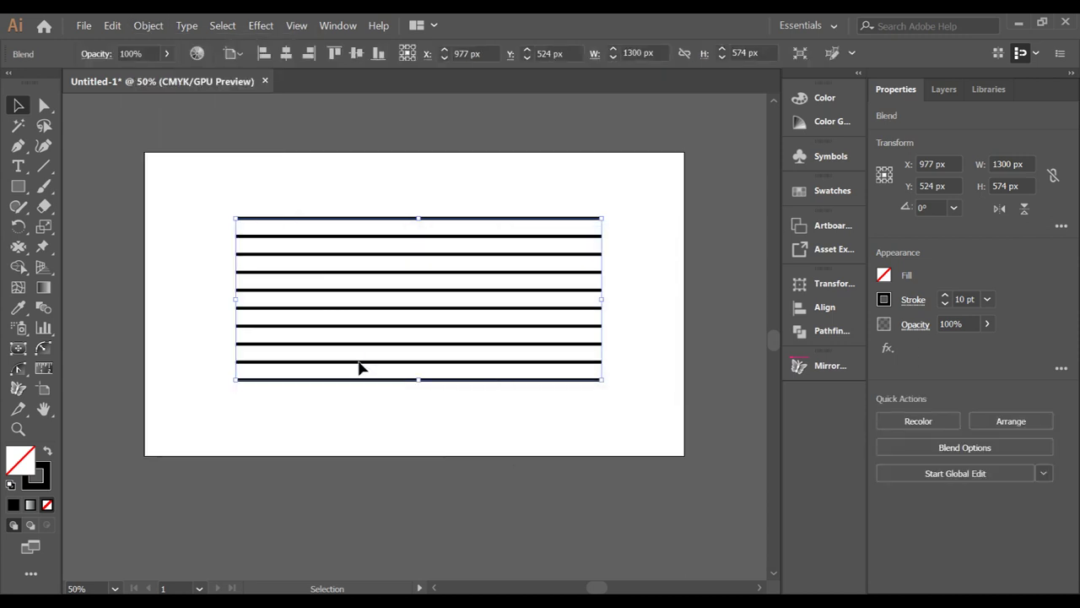
click(148, 25)
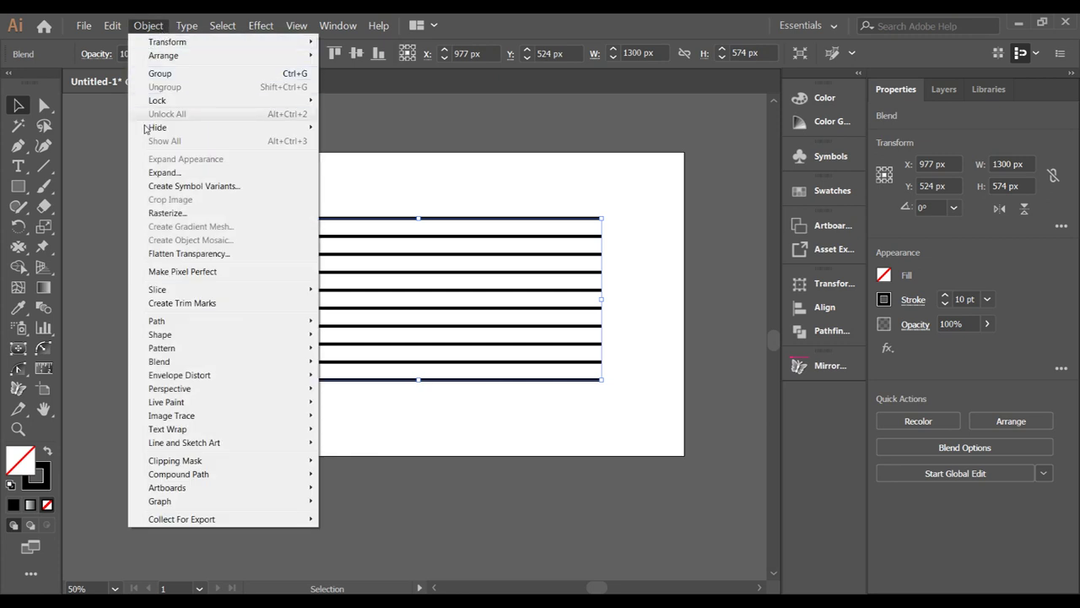
click(181, 173)
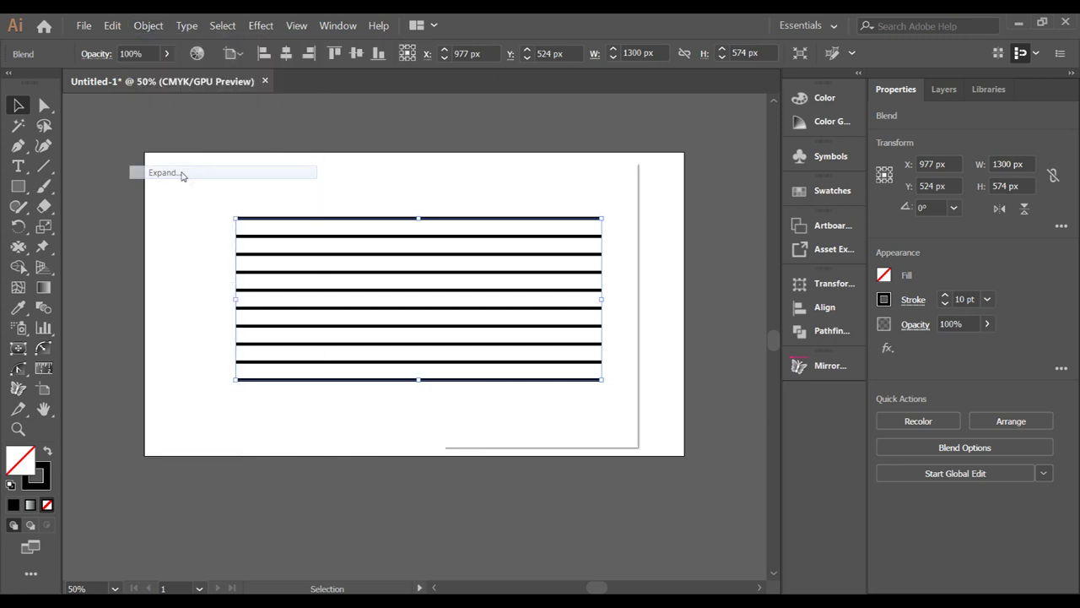
click(498, 408)
click(464, 430)
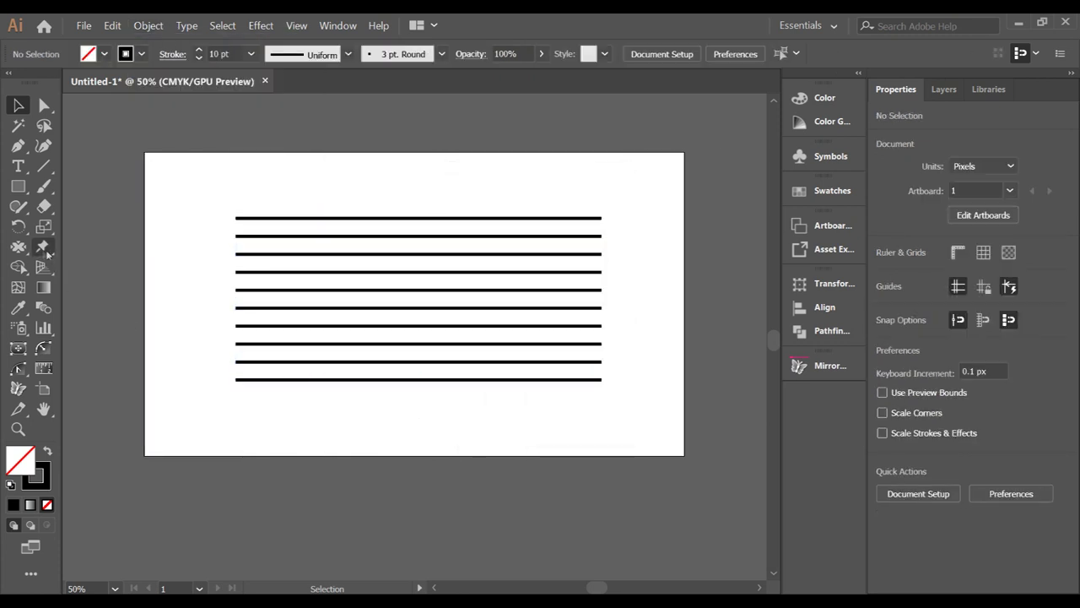
click(29, 250)
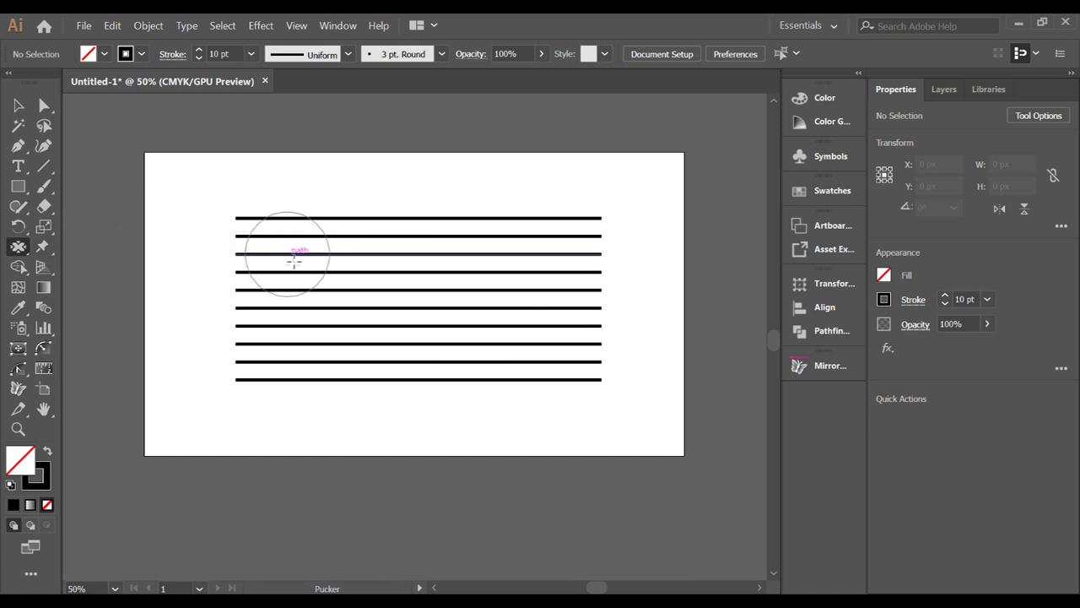
Step: Pinch stripes 2–5 into X-shaped crossings at the left, right and middle with the Pucker tool
drag(291, 266, 289, 264)
drag(527, 262, 527, 262)
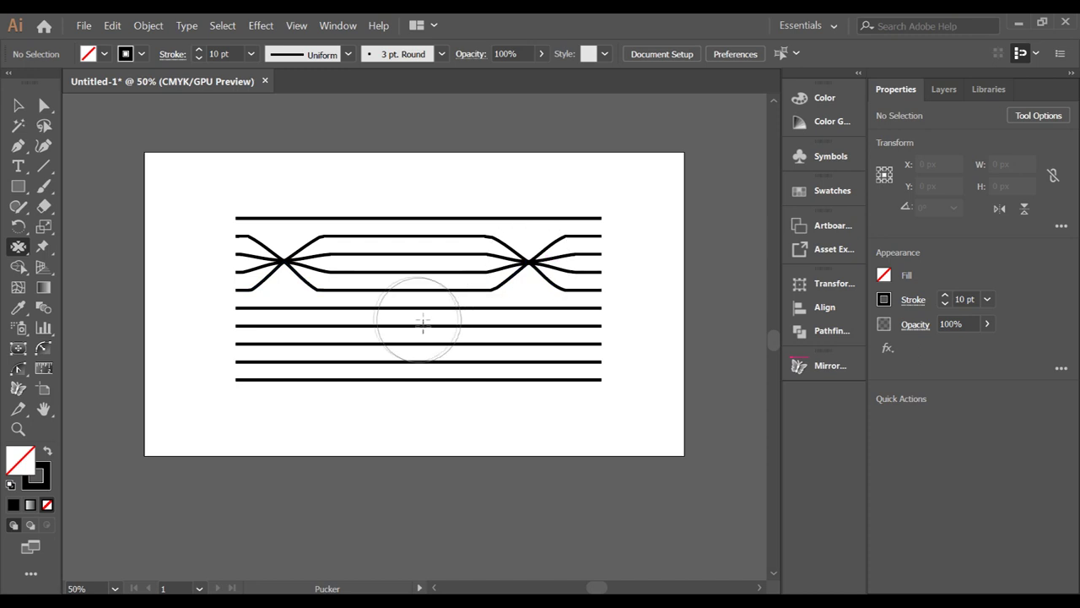
drag(418, 275, 411, 263)
drag(422, 350, 425, 348)
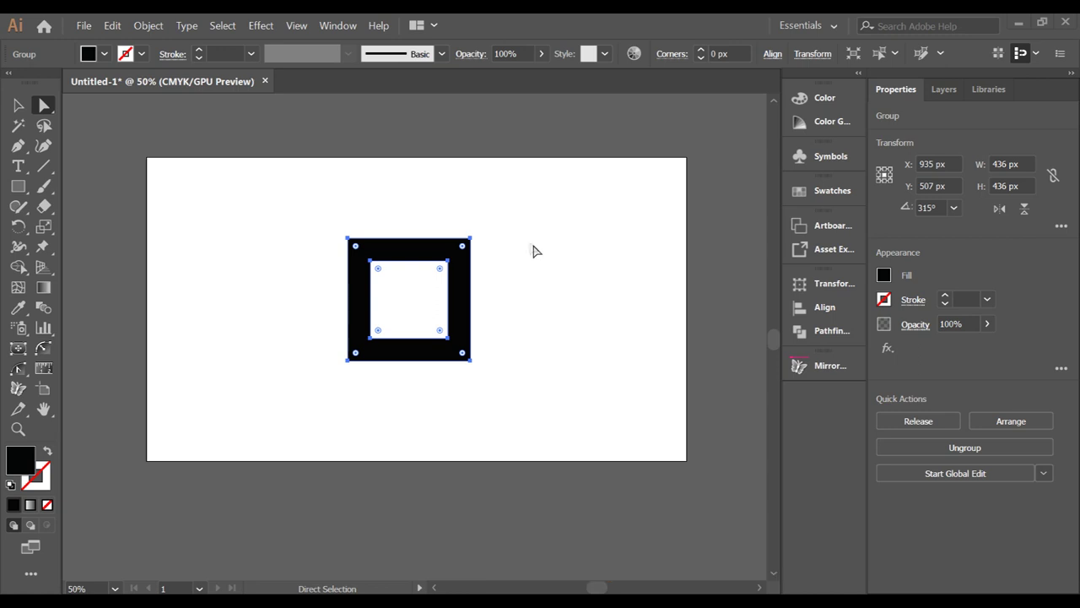
Step: Fill the black square frame group with teal
drag(523, 214, 319, 402)
click(885, 277)
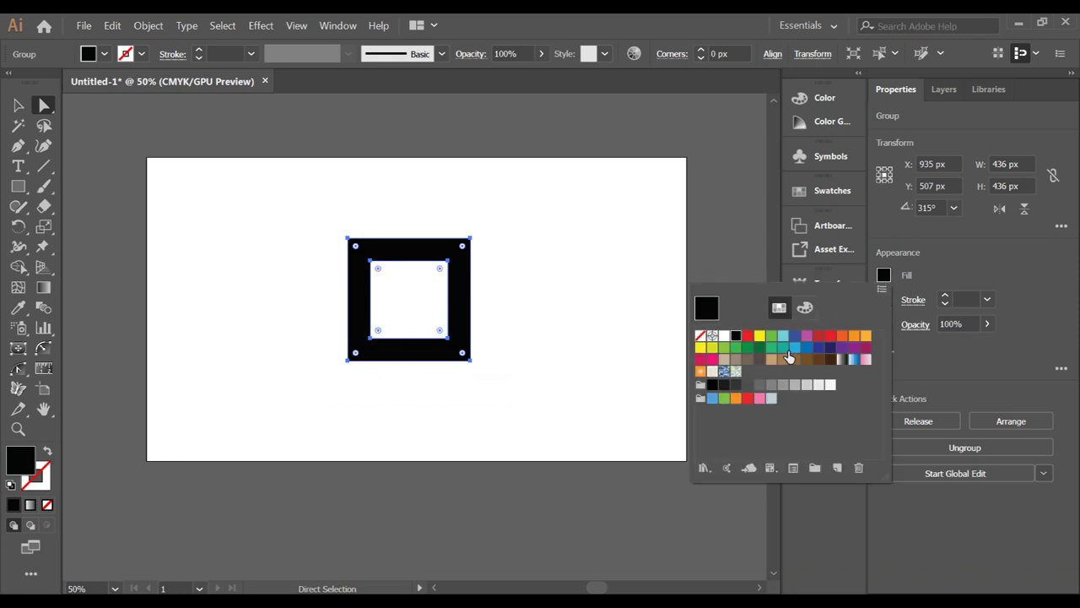
click(791, 353)
Step: Make a 45° rotated copy of the frame and fill it purple
drag(518, 215, 290, 440)
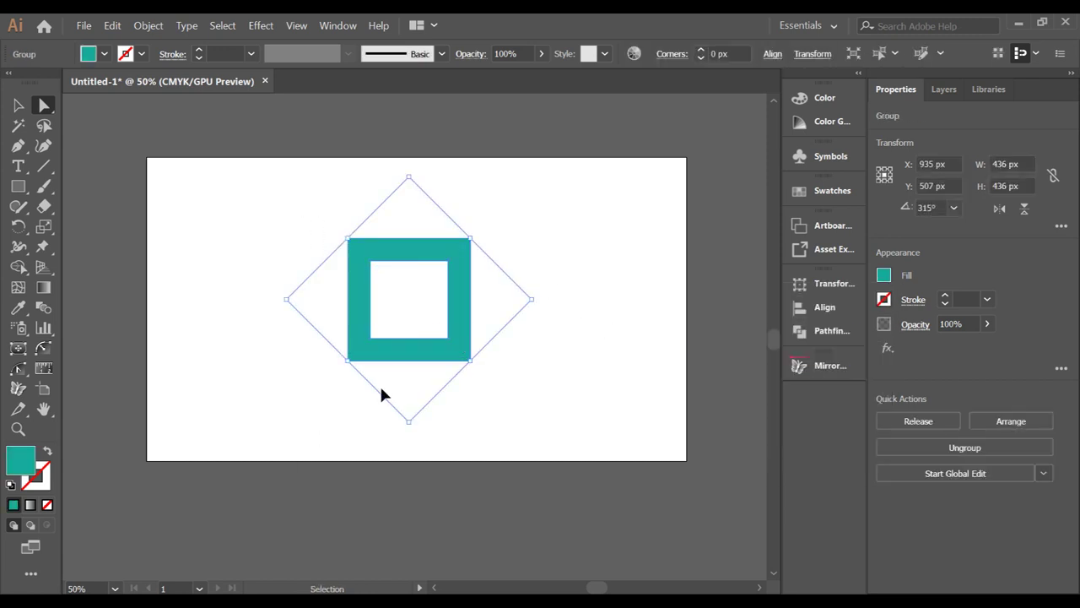
drag(543, 300, 501, 397)
key(a)
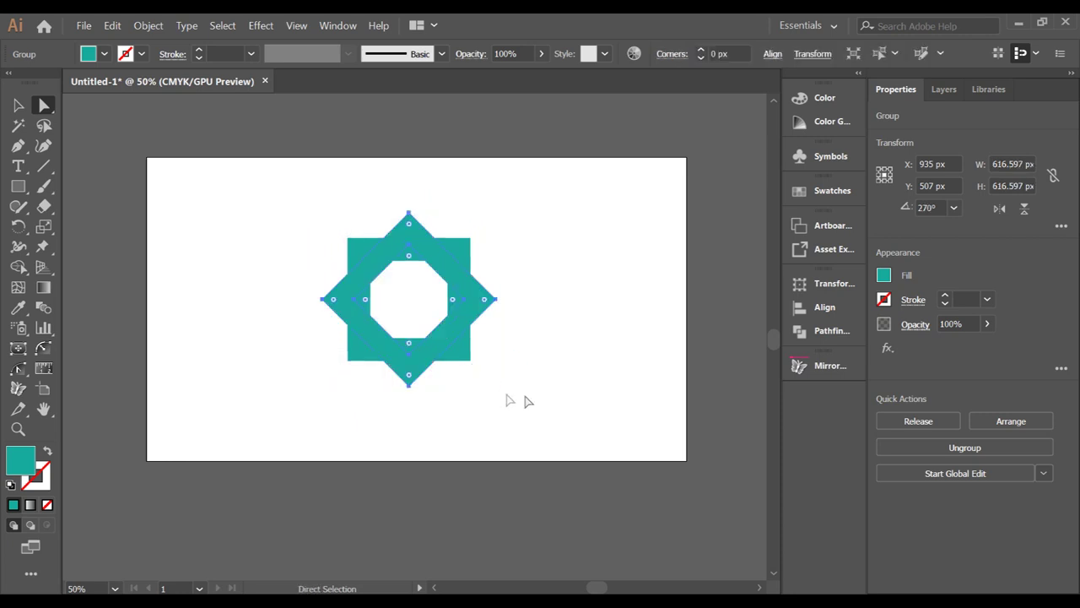
click(880, 279)
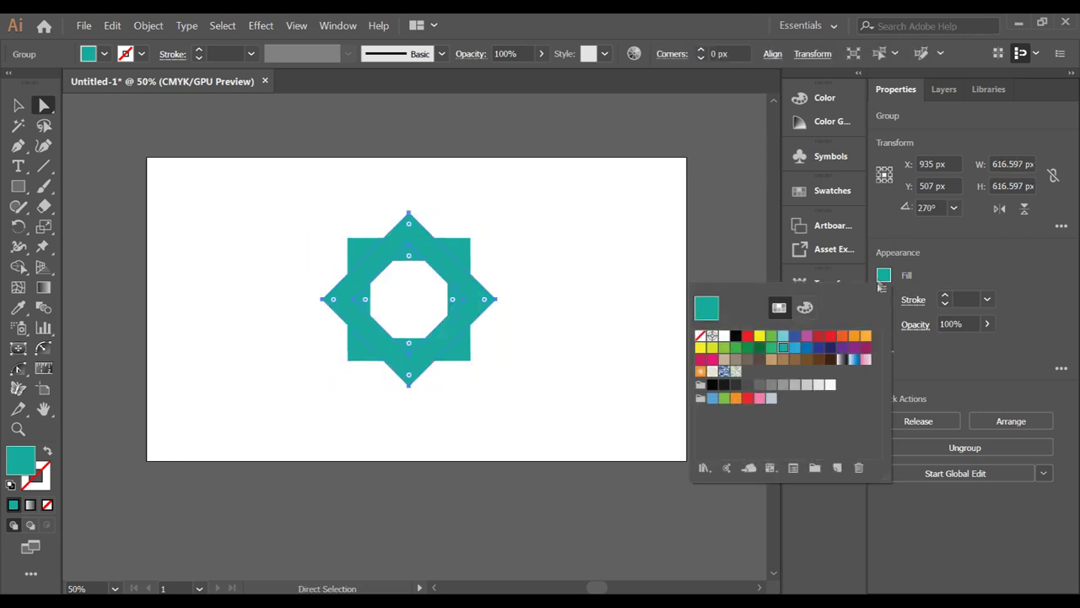
click(852, 357)
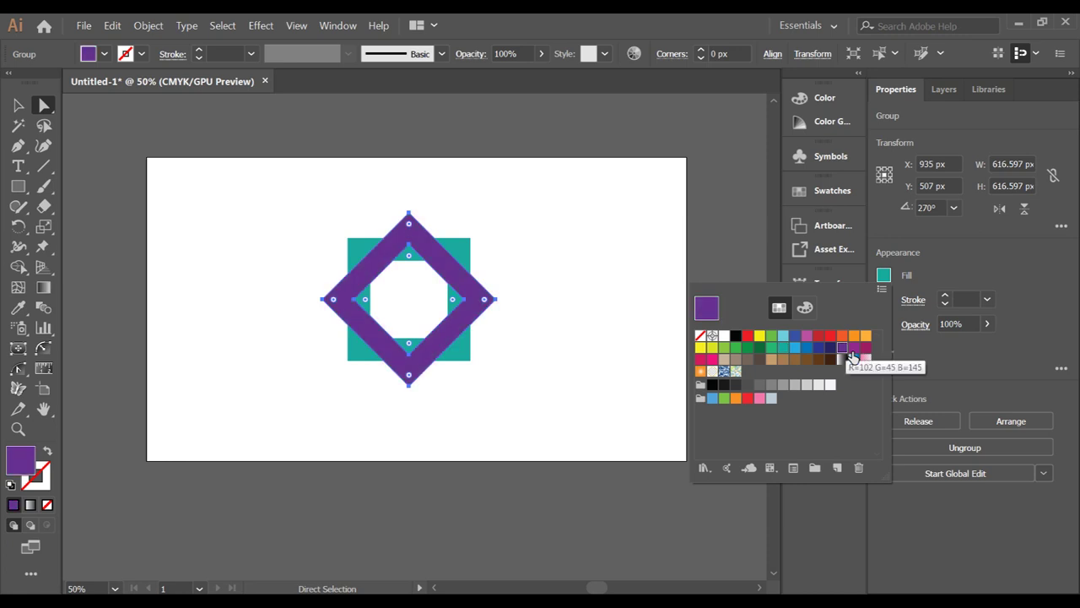
click(574, 391)
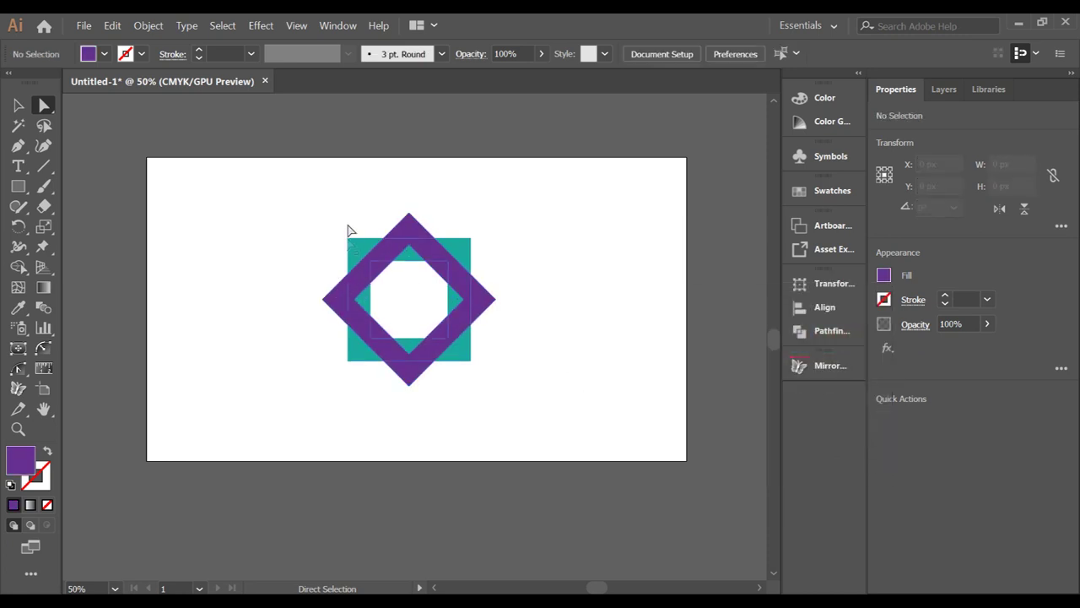
Step: Set both overlapping frames to 80% opacity
drag(301, 185, 523, 433)
drag(962, 333, 935, 331)
text(80)
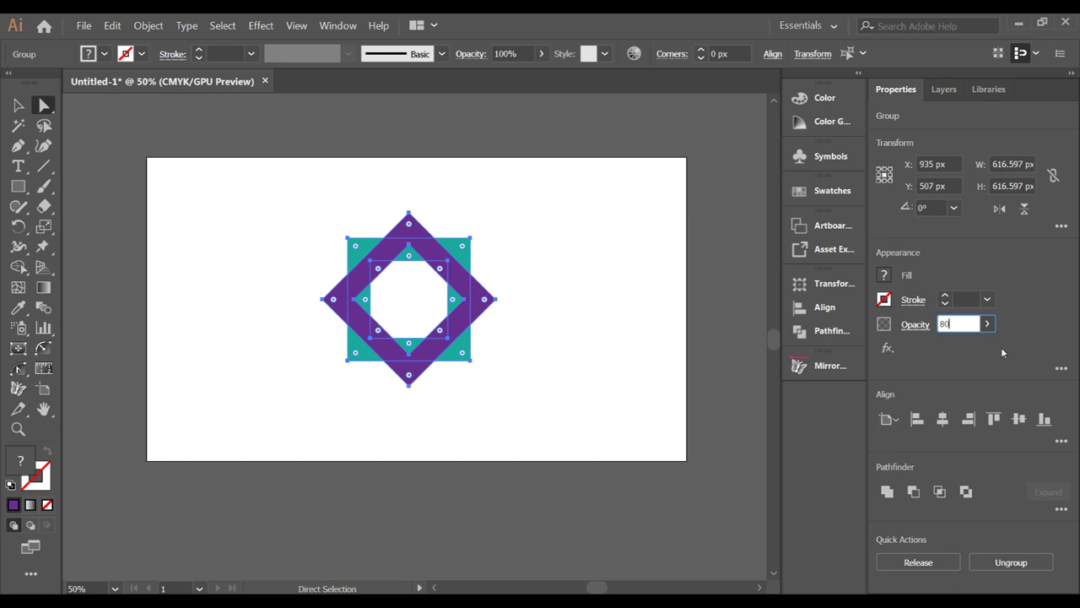
key(Return)
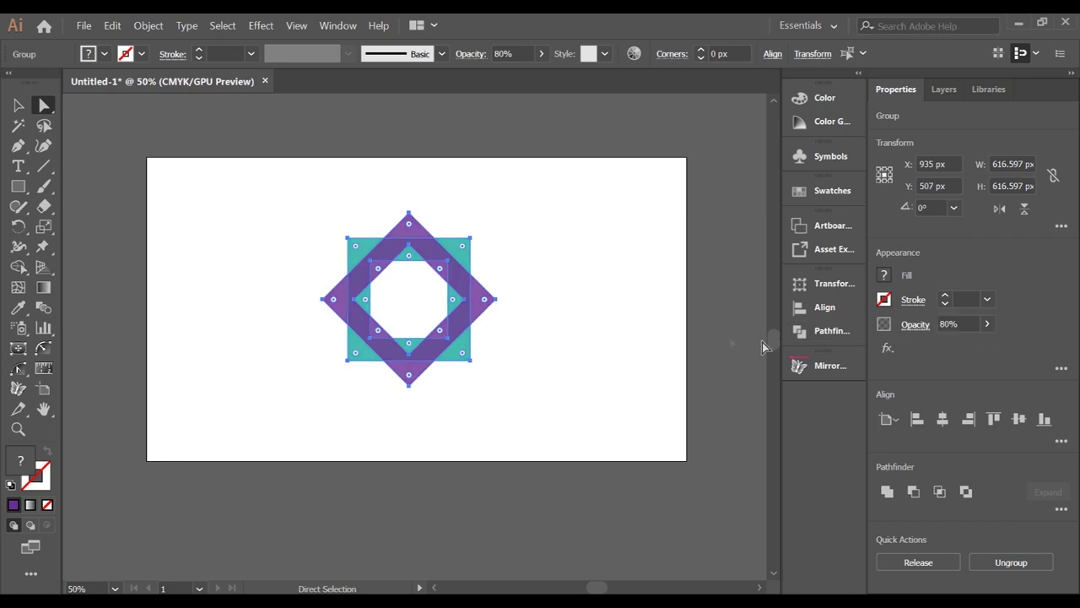
click(616, 341)
scroll(371, 253, up, 2)
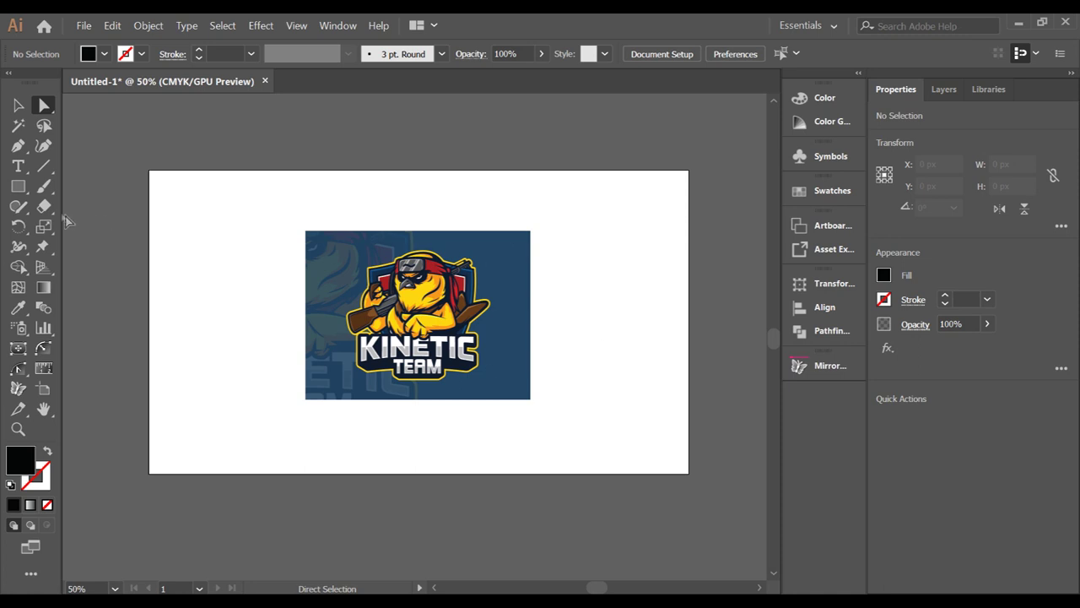
Step: Draw a circle over the bird in the Kinetic Team logo with the Ellipse Tool
click(18, 185)
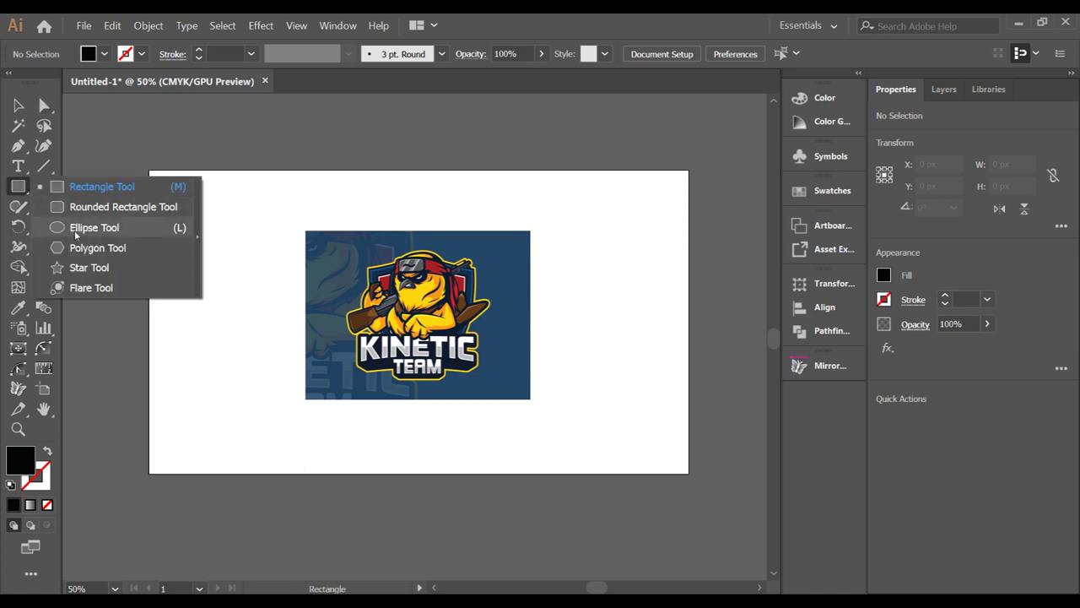
click(80, 228)
key(ctrl+1)
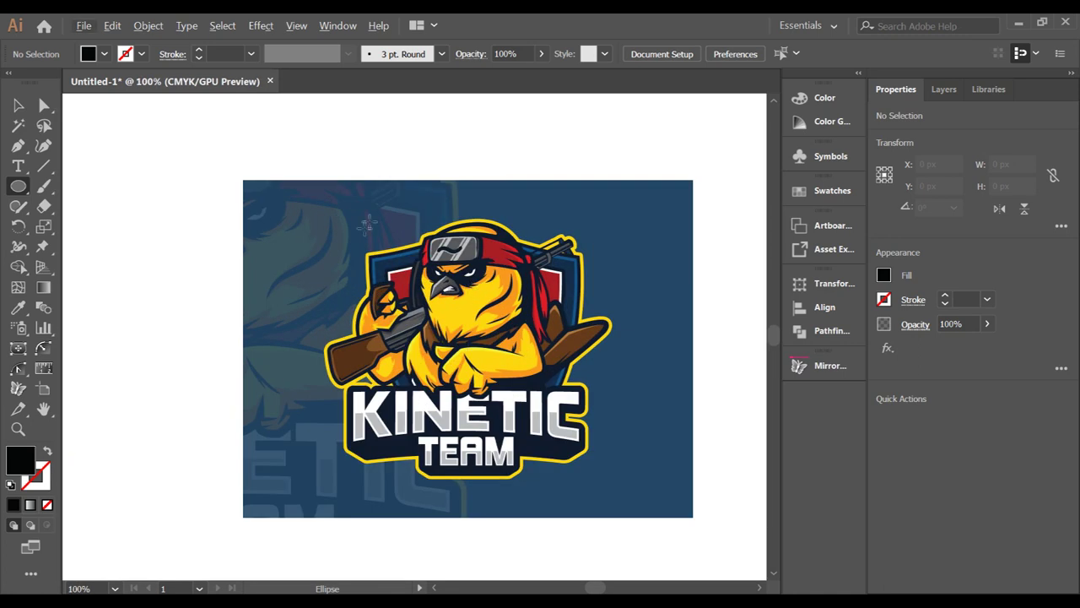
drag(469, 304, 551, 387)
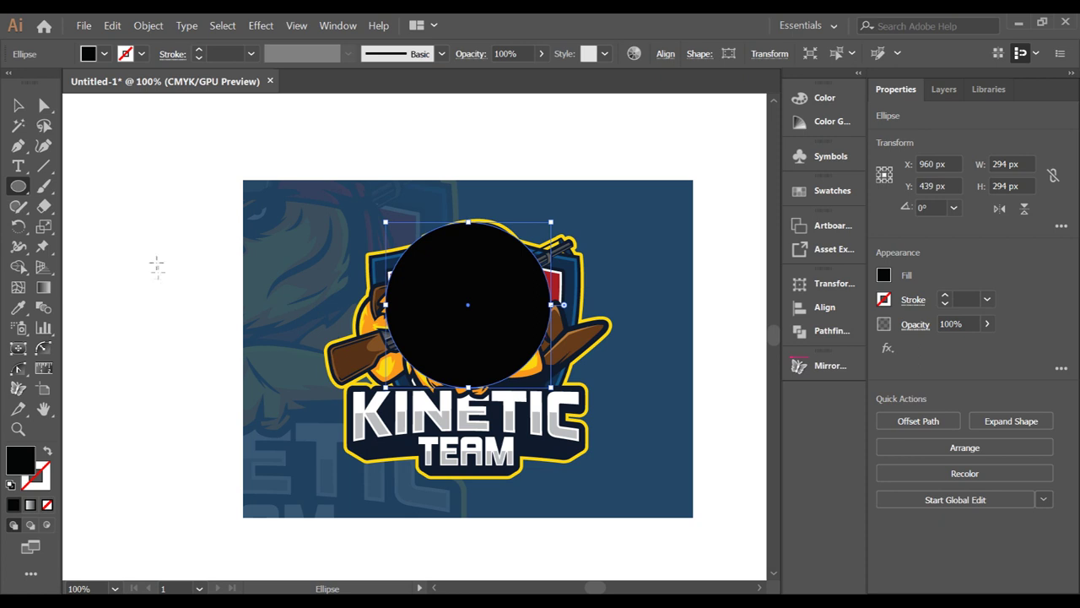
Step: Select the circle and logo image together and make a clipping mask
click(45, 105)
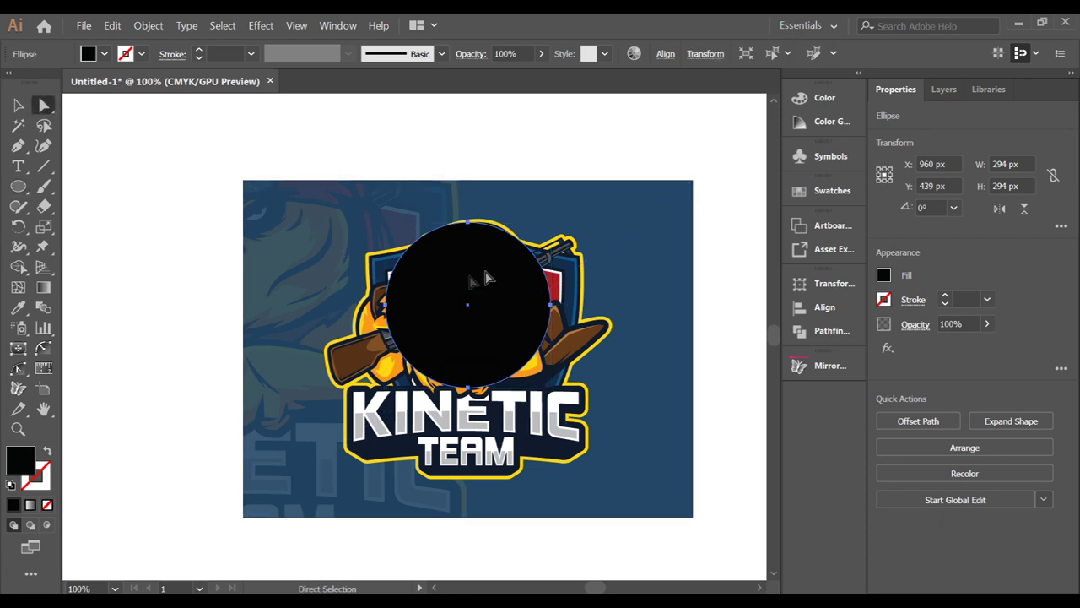
shift+click(301, 222)
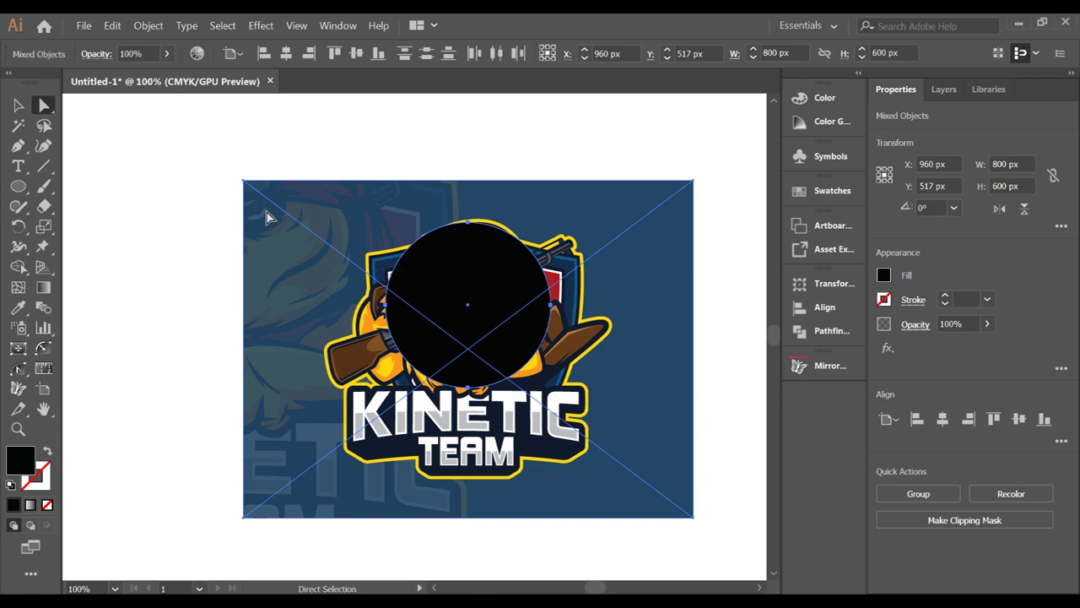
right_click(447, 290)
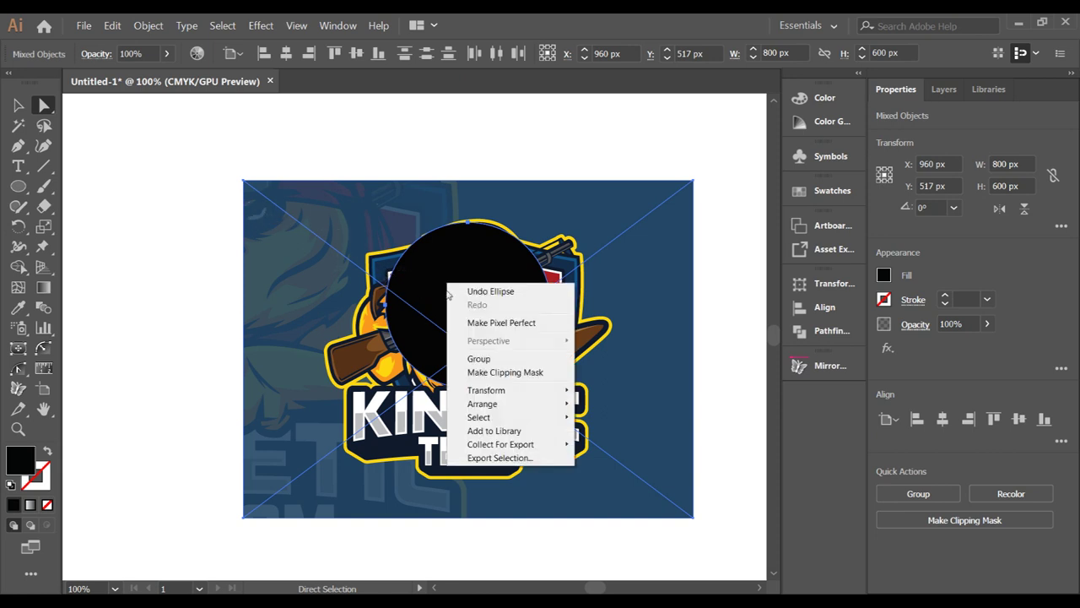
click(477, 371)
click(625, 336)
scroll(349, 371, down, 1)
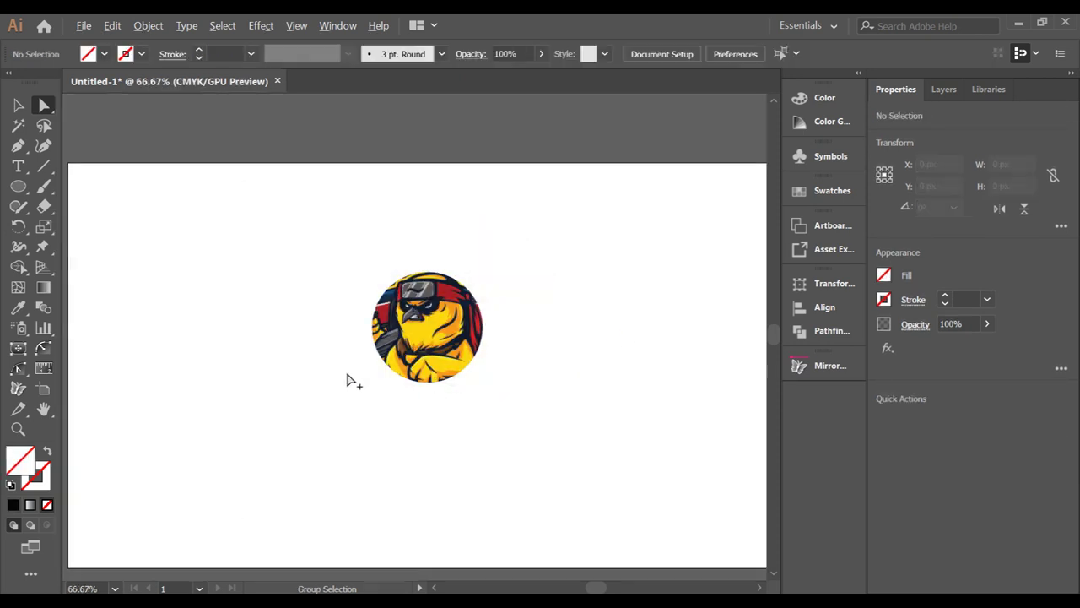